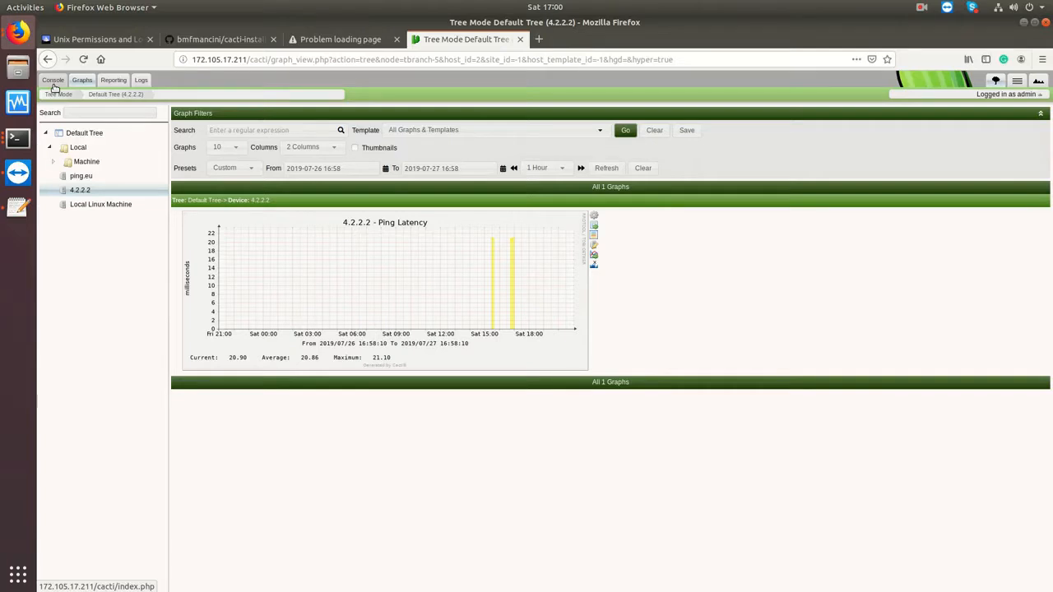
Step: View the ping latency graphs of the ping.eu and 4.2.2.2 devices in the default tree
left_click(80, 176)
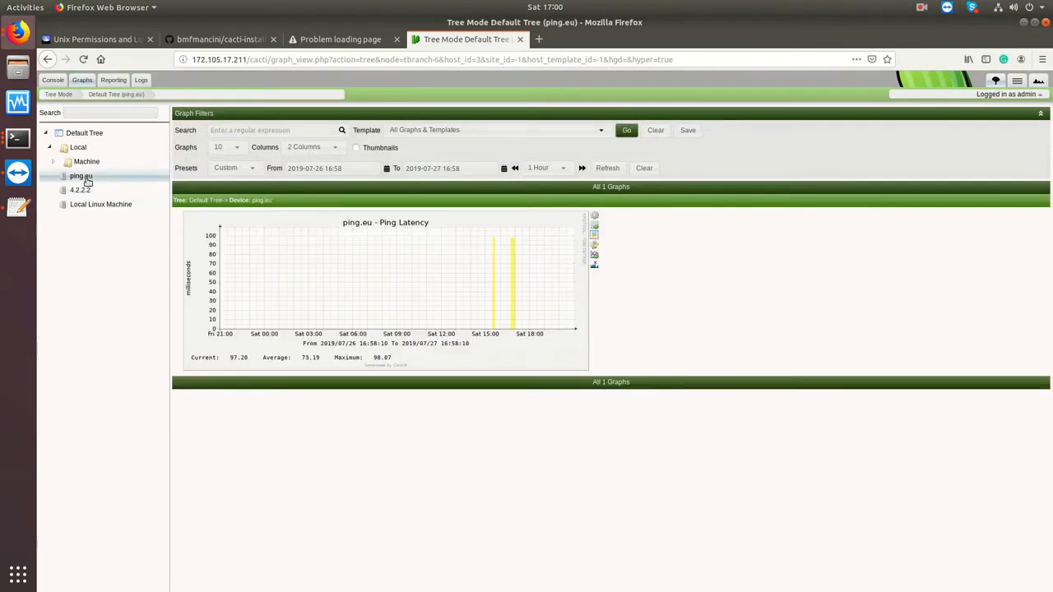
left_click(84, 191)
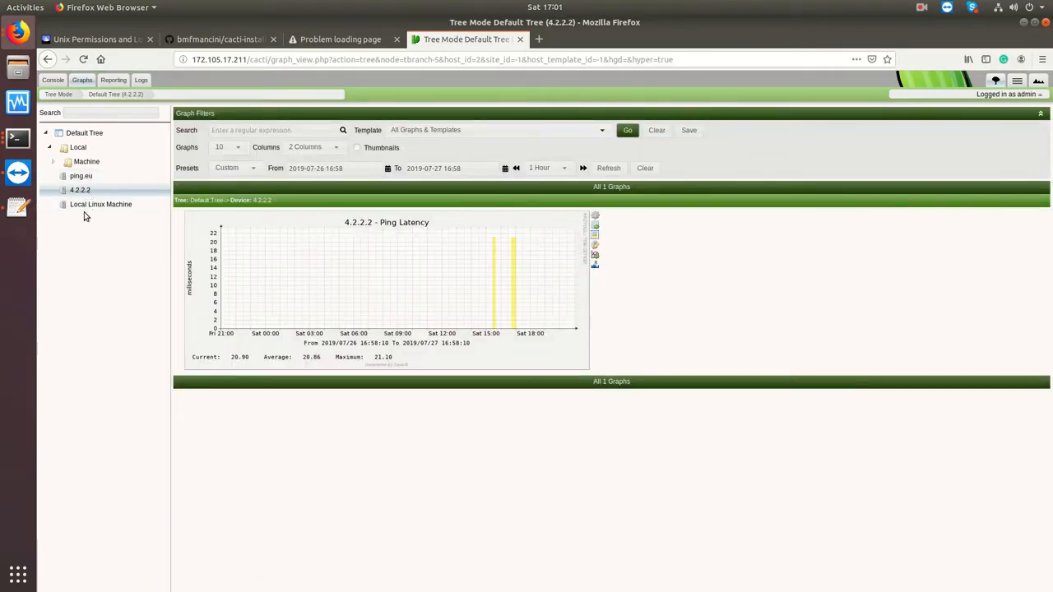
left_click(82, 176)
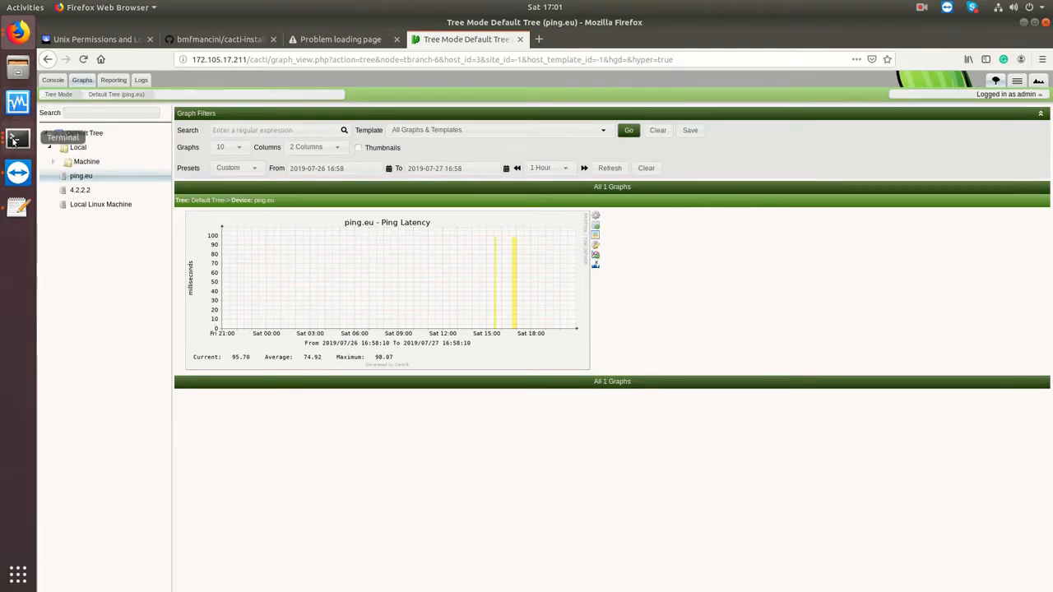
left_click(18, 137)
left_click(136, 58)
key("Up")
key("Up")
key("Up")
key("Up")
key("Up")
key("Up")
key("Up")
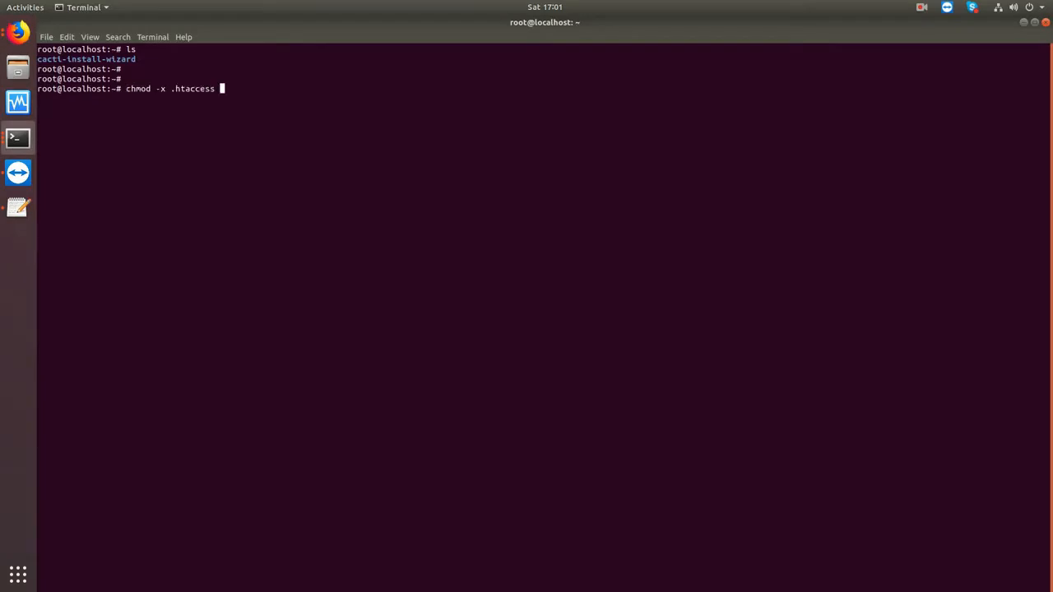
key("Up")
key("Up")
key("Up")
key("Up")
key("Up")
key("Up")
key("Up")
key("BackSpace")
key("BackSpace")
key("BackSpace")
key("BackSpace")
key("BackSpace")
key("BackSpace")
key("BackSpace")
key("BackSpace")
key("BackSpace")
key("BackSpace")
key("BackSpace")
key("BackSpace")
key("BackSpace")
Step: Switch to the Firefox window with the Cacti plugin_thold releases and copy the link of the v1.3.2 source code zip
left_click(20, 31)
left_click(91, 74)
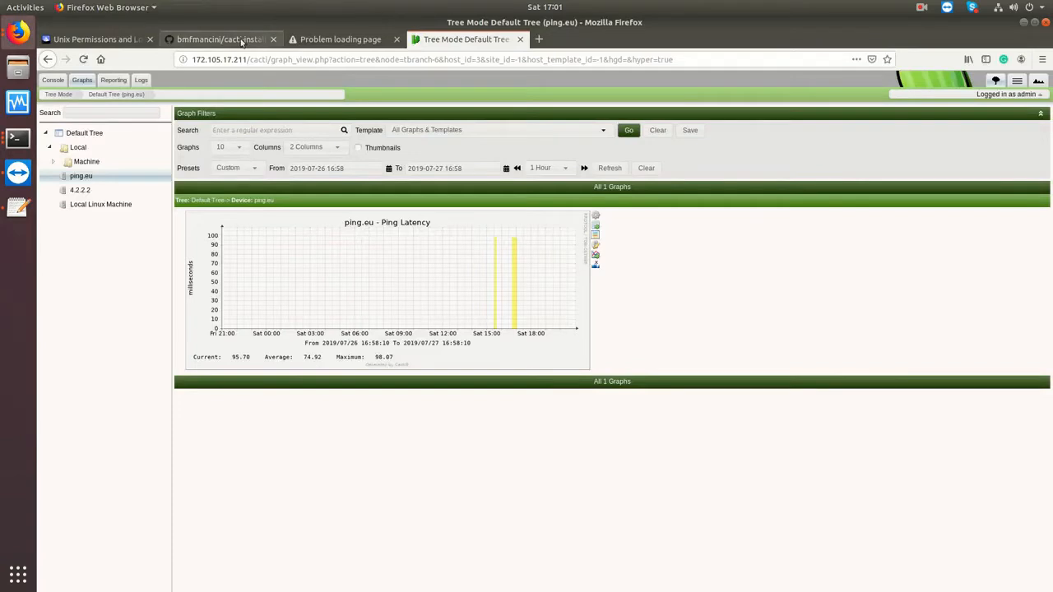
left_click(18, 33)
left_click(126, 194)
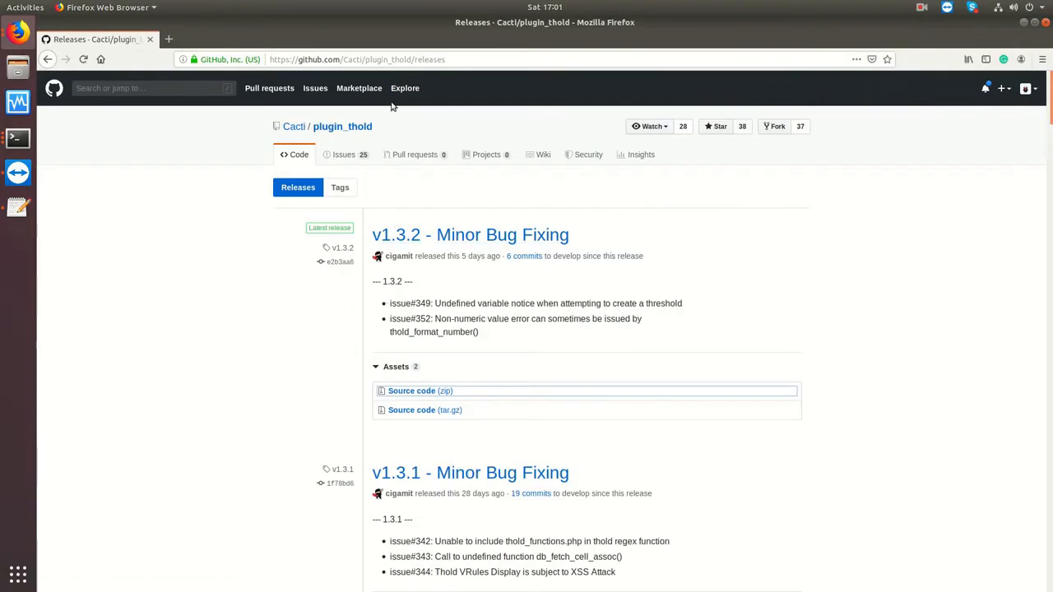
left_click(405, 396)
right_click(403, 395)
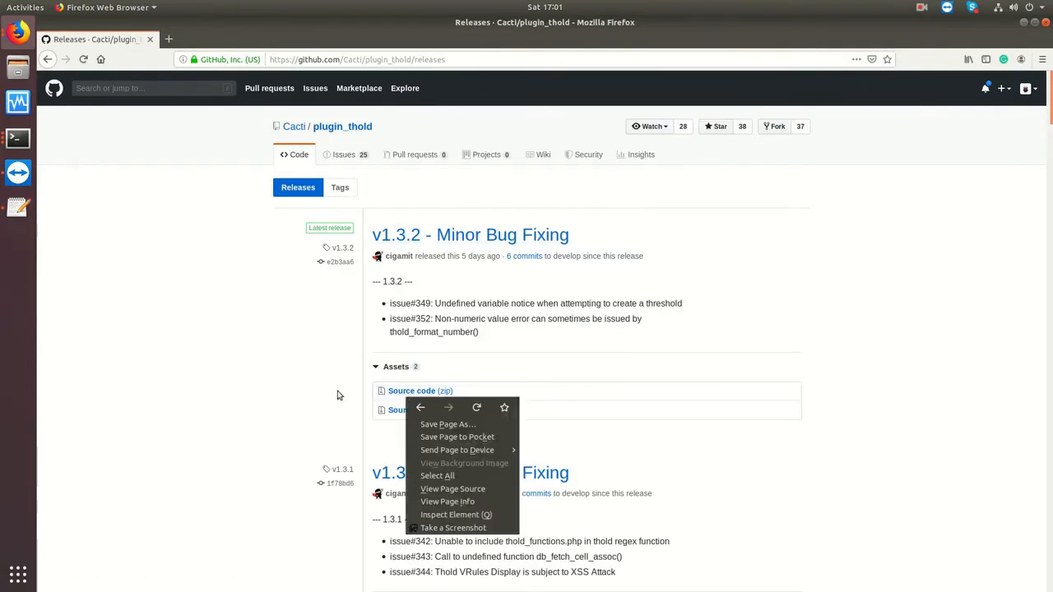
left_click(342, 395)
right_click(396, 393)
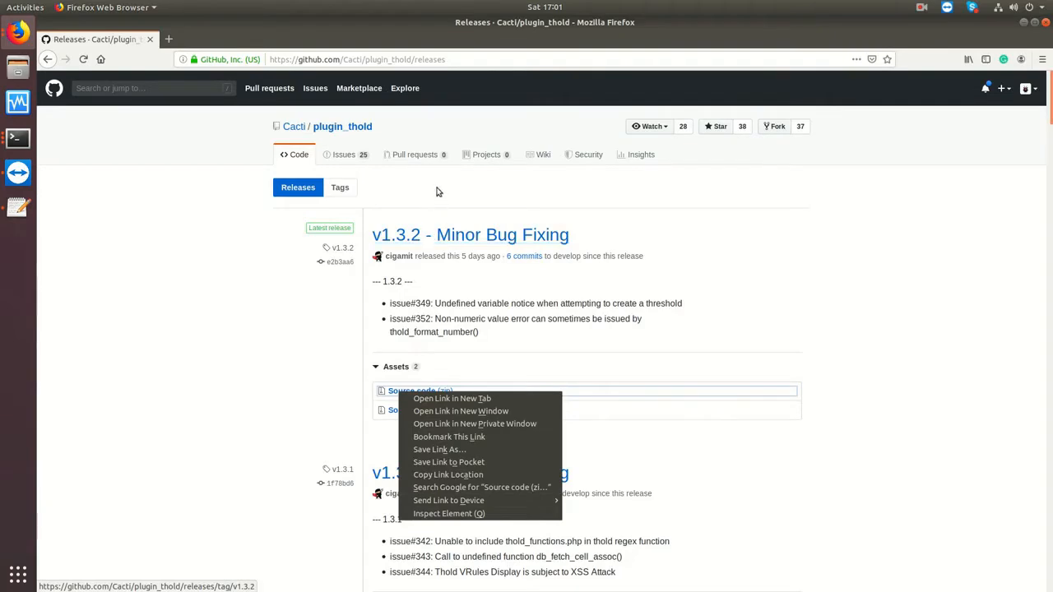
left_click(464, 475)
left_click(25, 137)
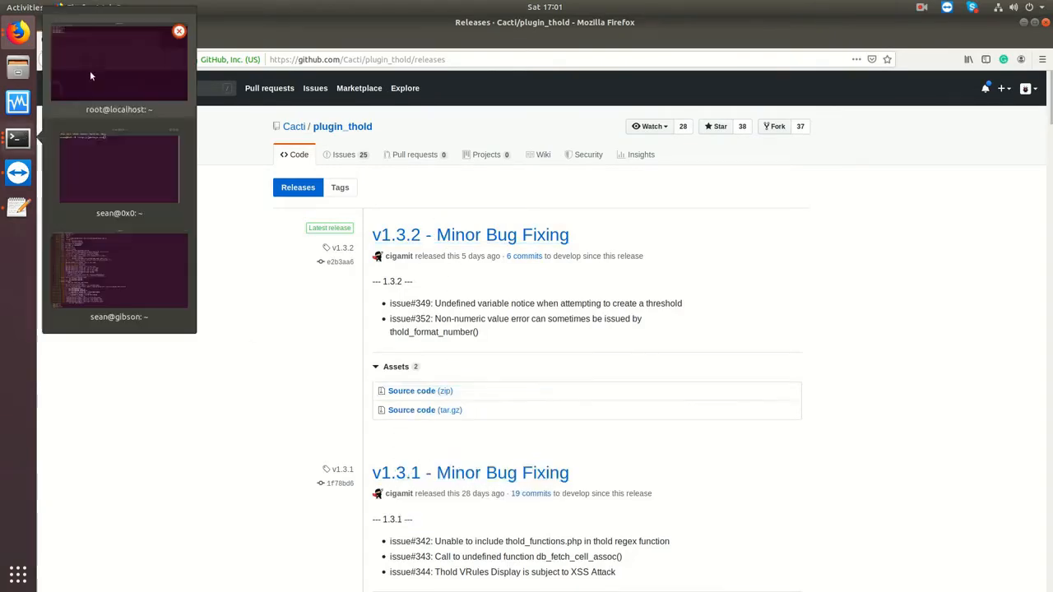
left_click(90, 70)
type("wget")
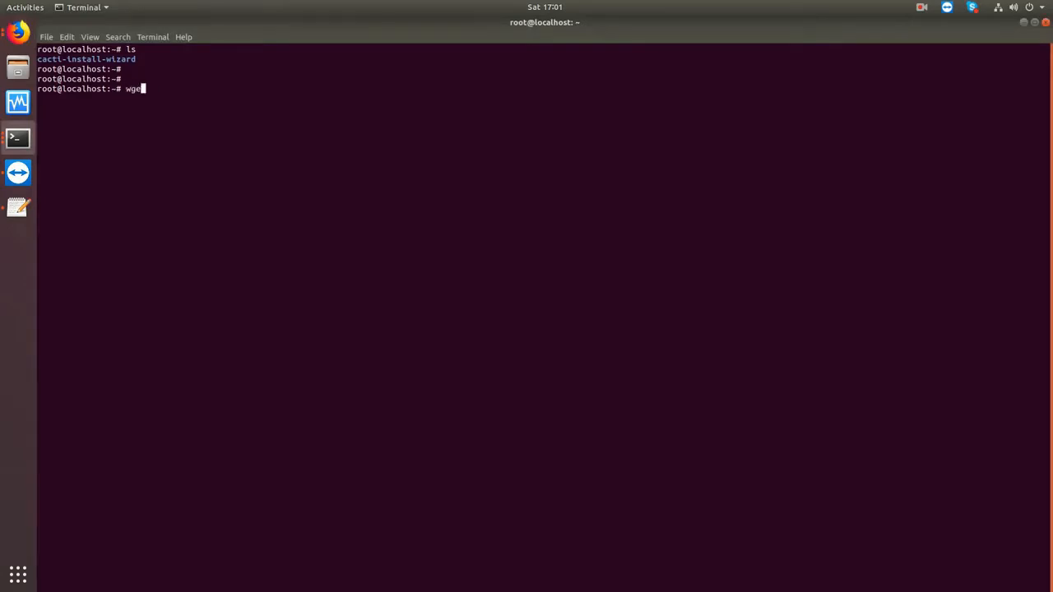
right_click(276, 123)
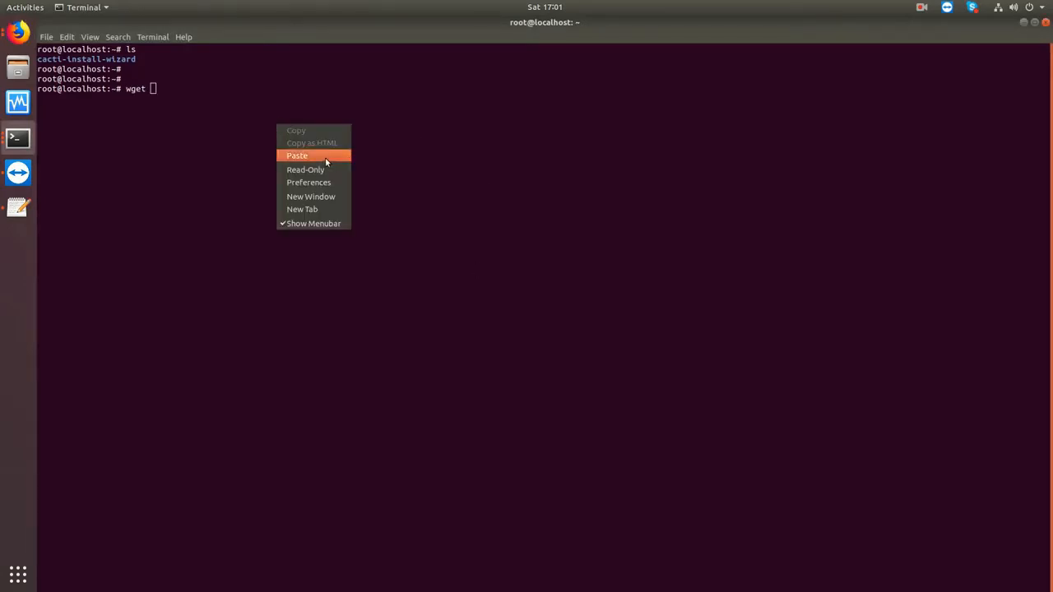
left_click(325, 157)
key("Return")
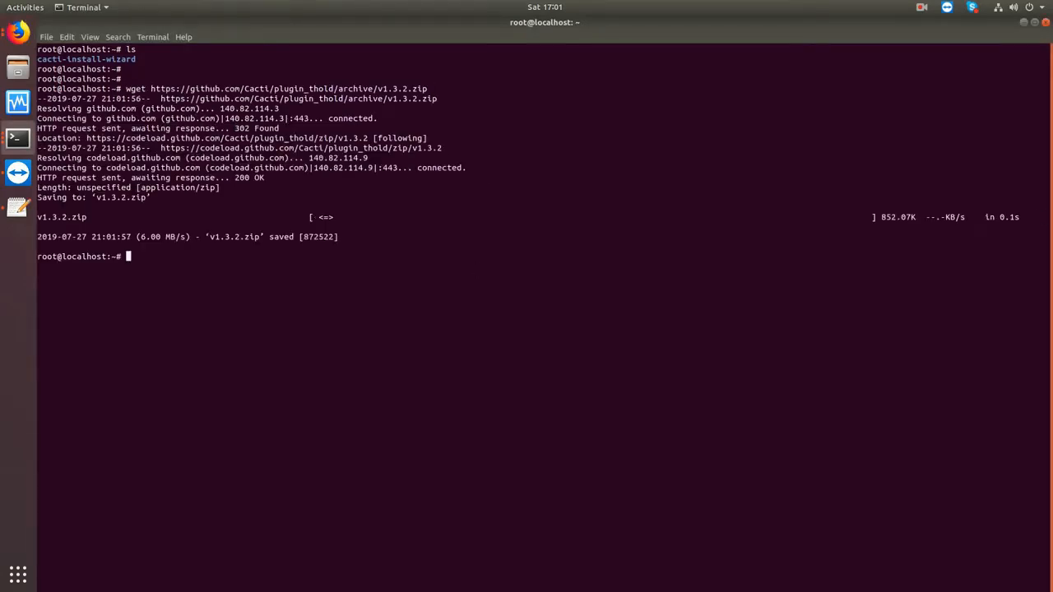
type("ls")
key("Return")
key("Return")
key("Return")
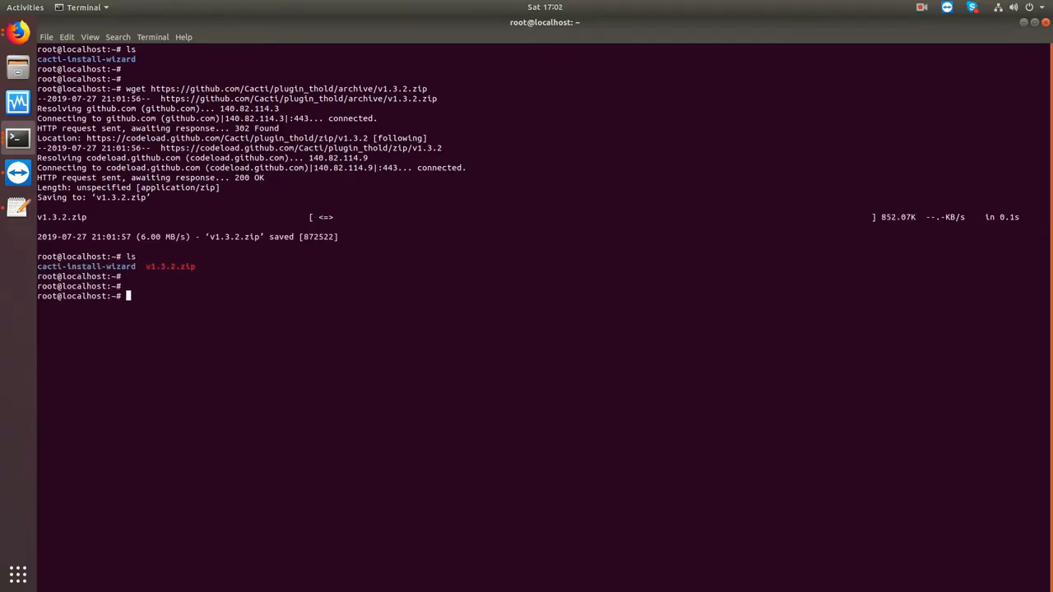
Step: Extract v1.3.2.zip with unzip and list the directory contents
type("unzip v1")
key("Tab")
key("Return")
type("ls")
key("Return")
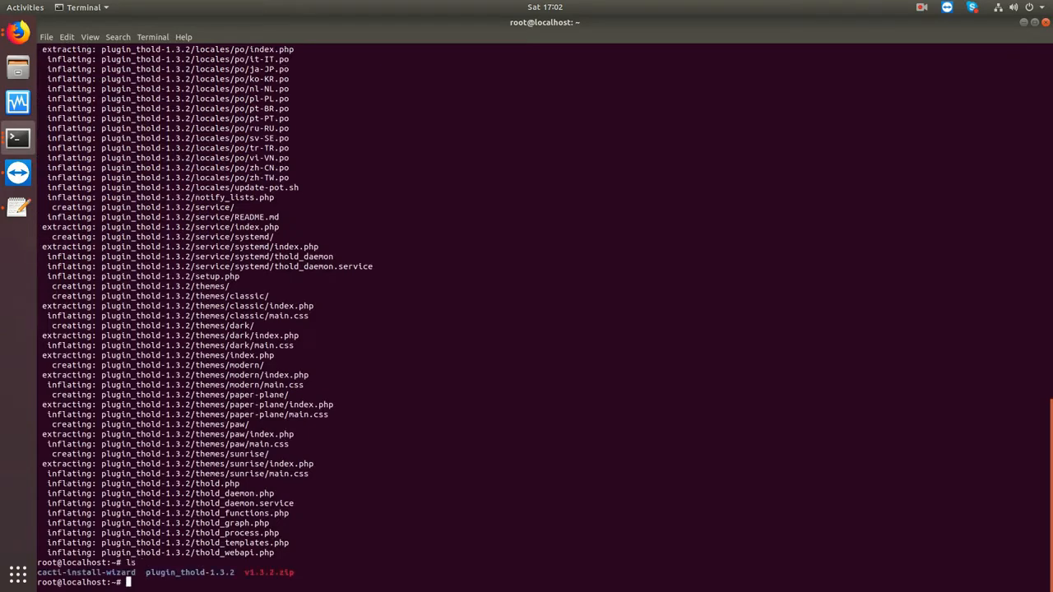
key("Return")
key("Return")
key("Return")
key("Return")
key("Return")
key("Return")
key("Return")
key("Return")
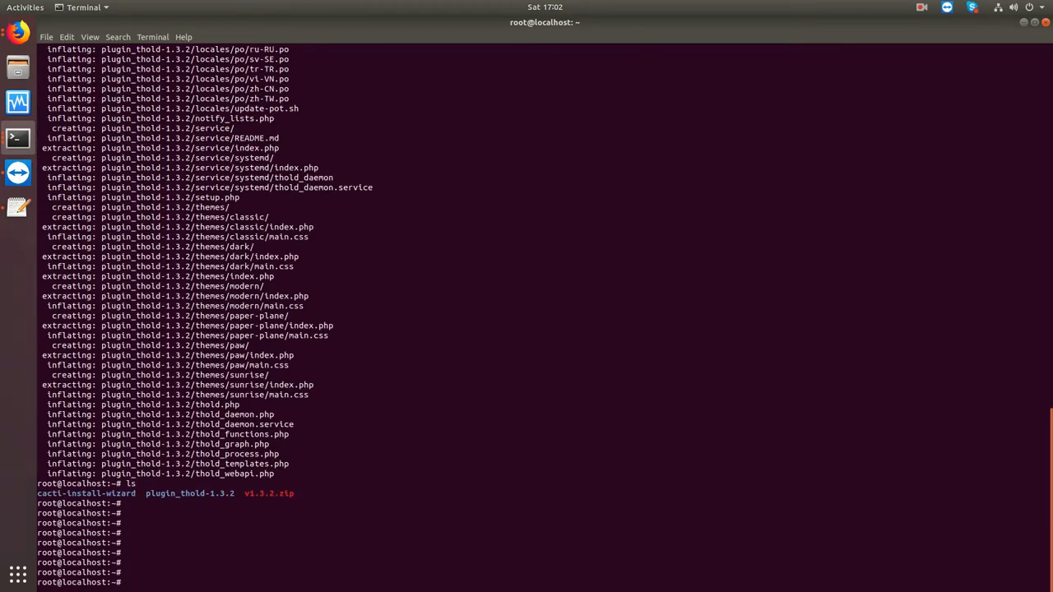
Step: Rename the plugin_thold-1.3.2 folder to thold using mv
type("mv ")
type("th")
key("BackSpace")
key("BackSpace")
type("p")
key("Tab")
type("thold")
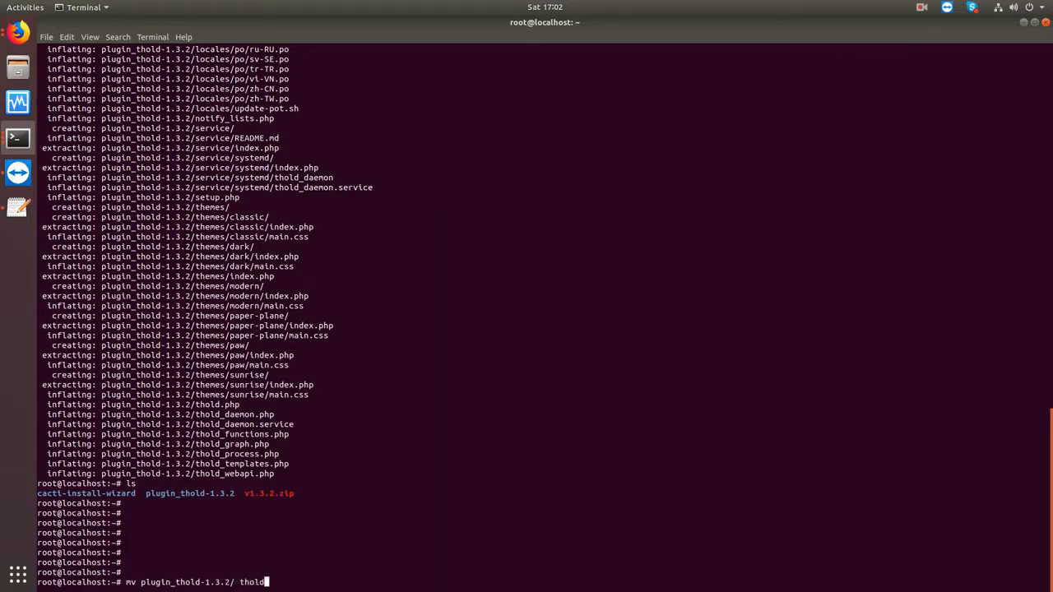
key("Return")
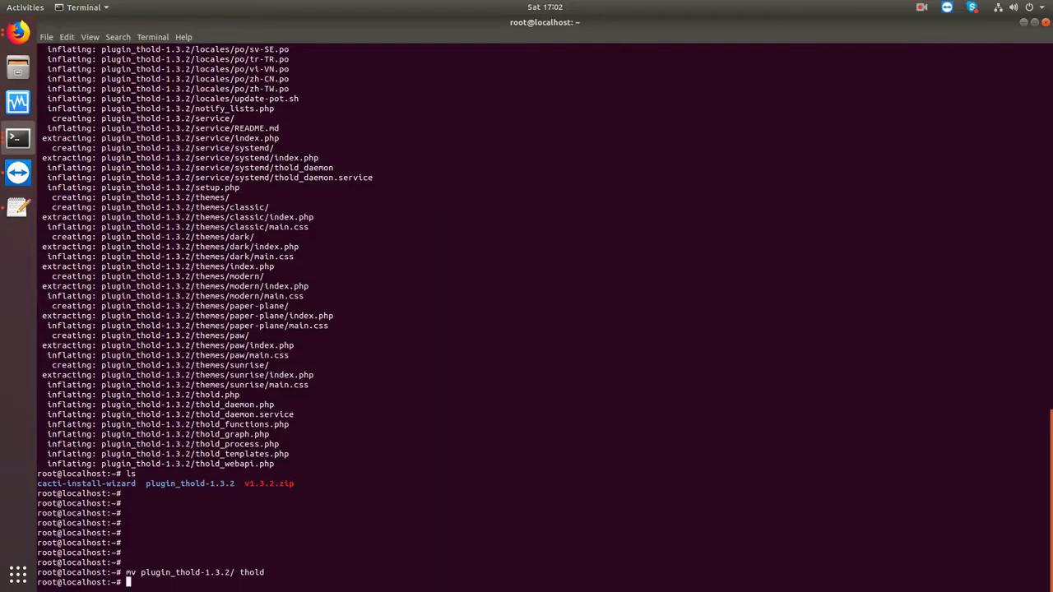
Step: Change the owner and group of the thold folder recursively to www-data:www-data
type("chown -R www-data:www-data thold/")
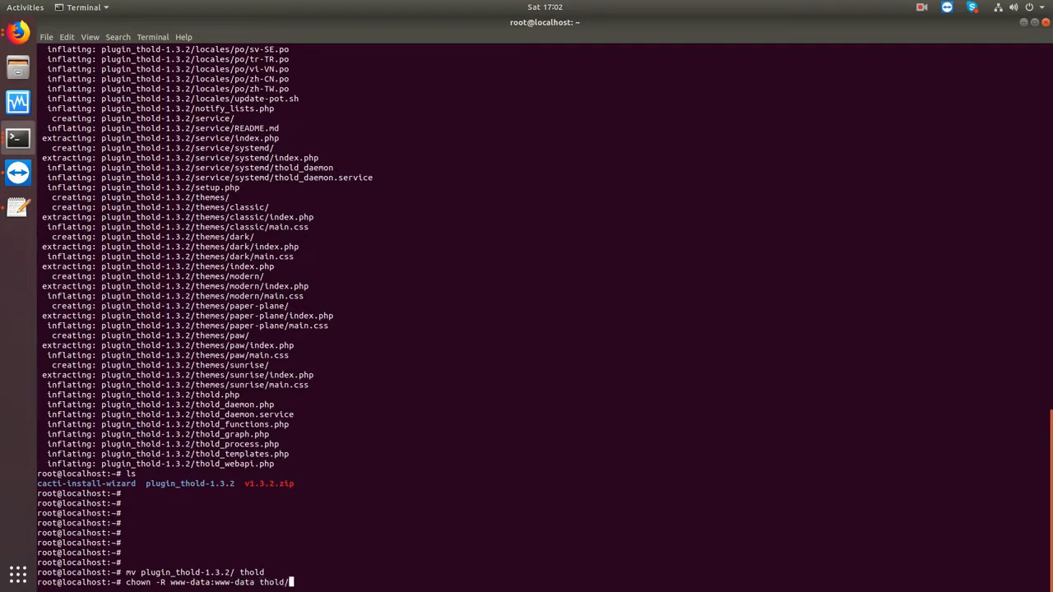
key("Return")
key("Return")
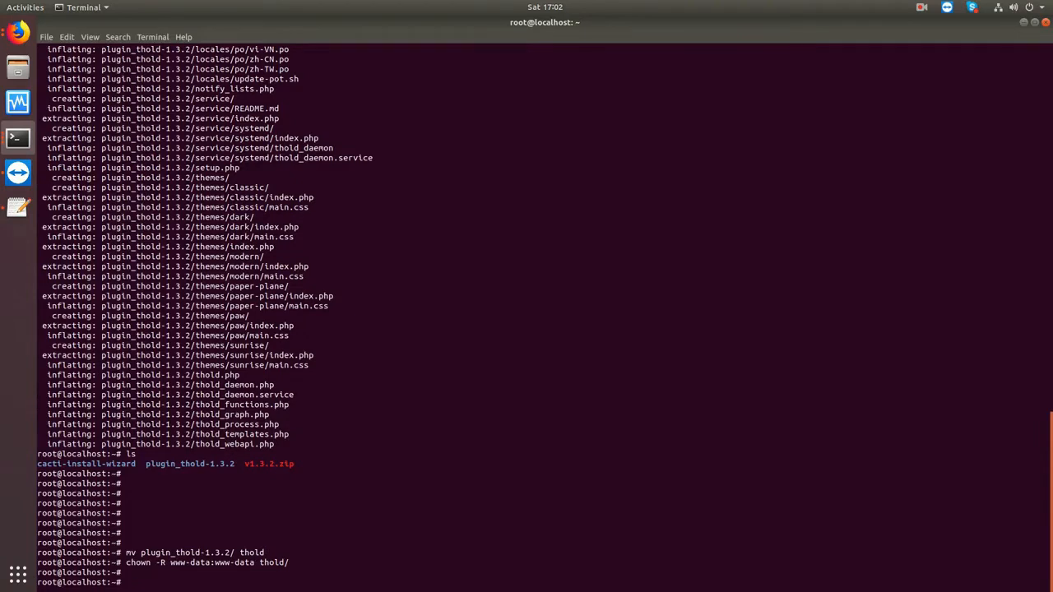
Step: Copy the thold folder recursively into /var/www/html/cacti/plugins
type("mv")
key("BackSpace")
type("cp -R thold/ /var/www/h")
key("Tab")
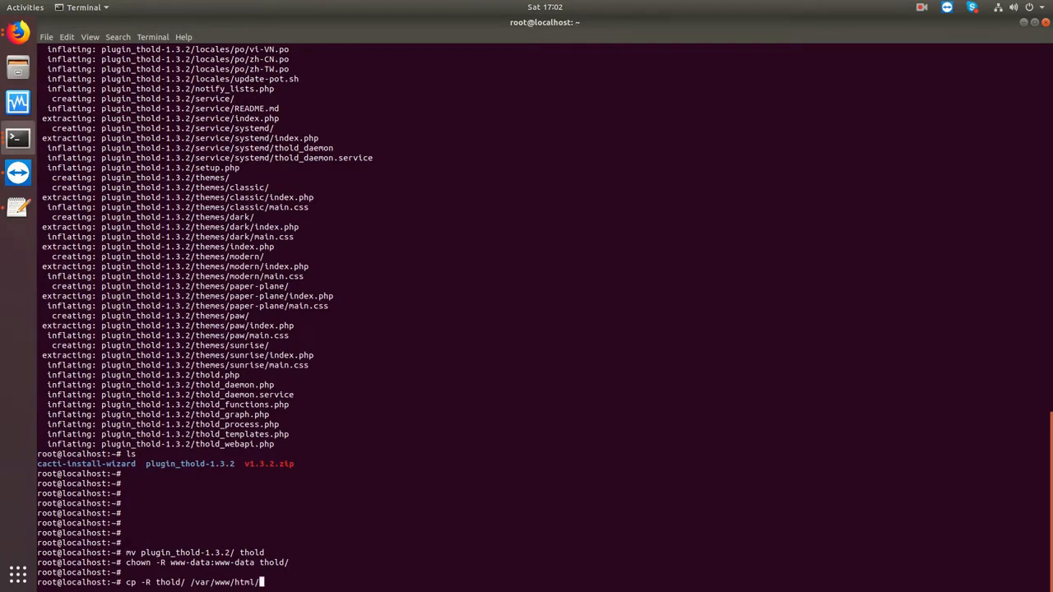
type("cacti/plugins")
key("Return")
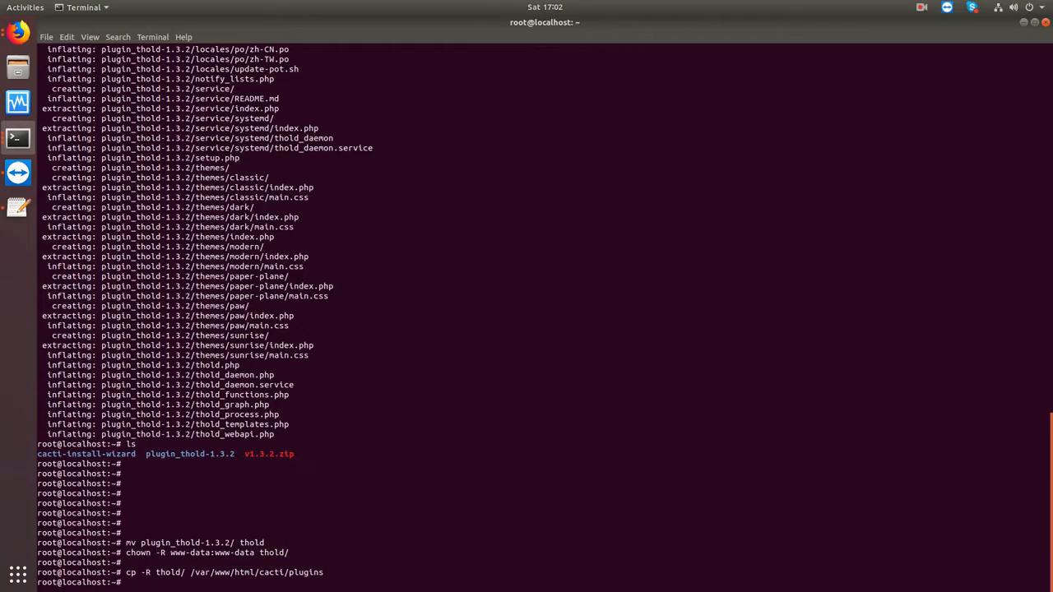
key("Return")
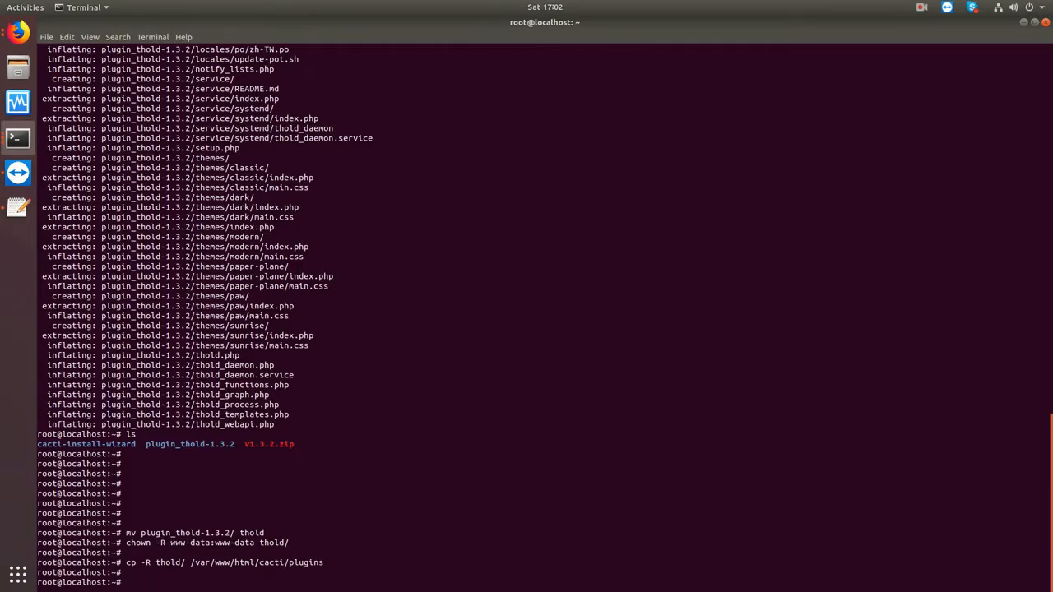
Step: Switch to the Firefox window with Cacti and open the console's Plugin Management page
left_click(18, 33)
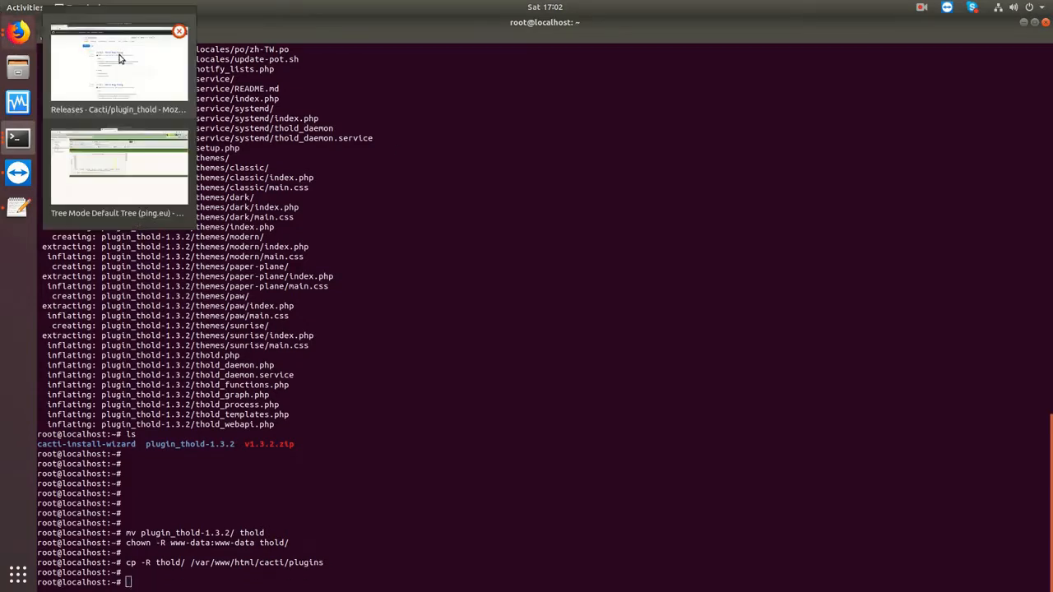
left_click(122, 59)
left_click(18, 33)
left_click(66, 182)
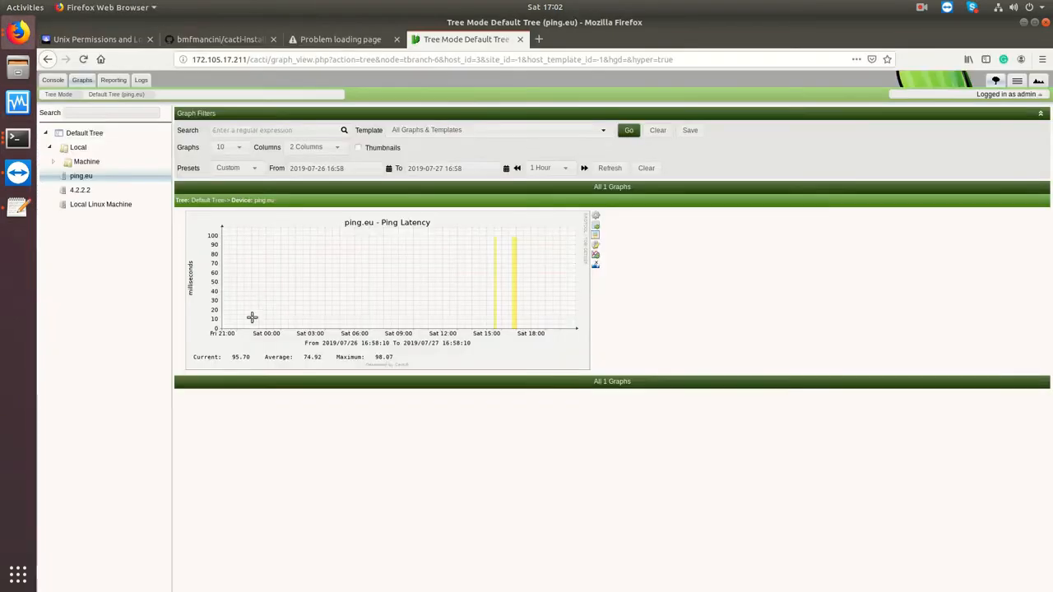
left_click(54, 82)
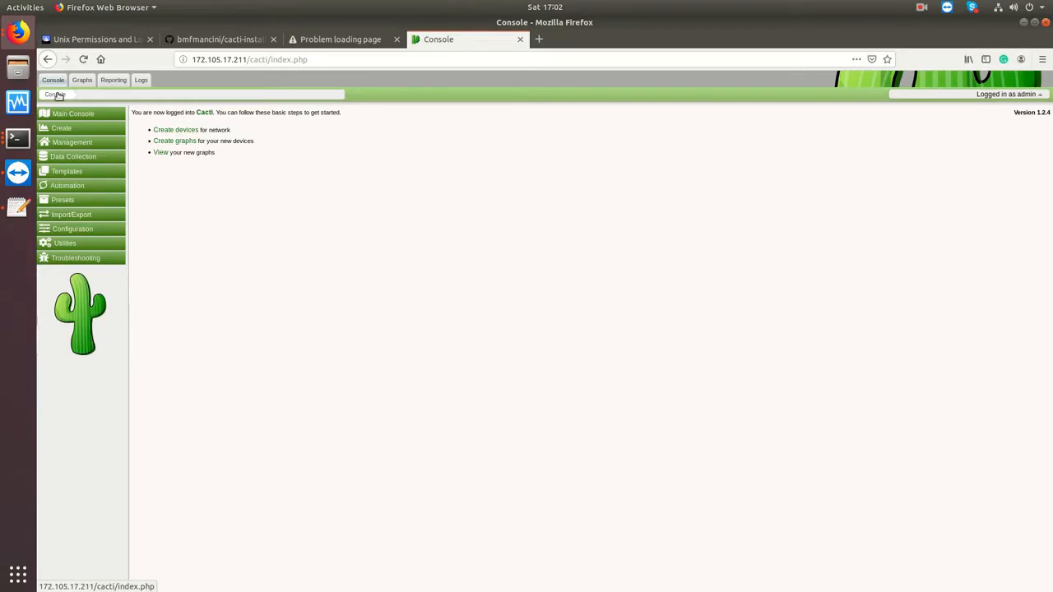
left_click(91, 231)
left_click(51, 285)
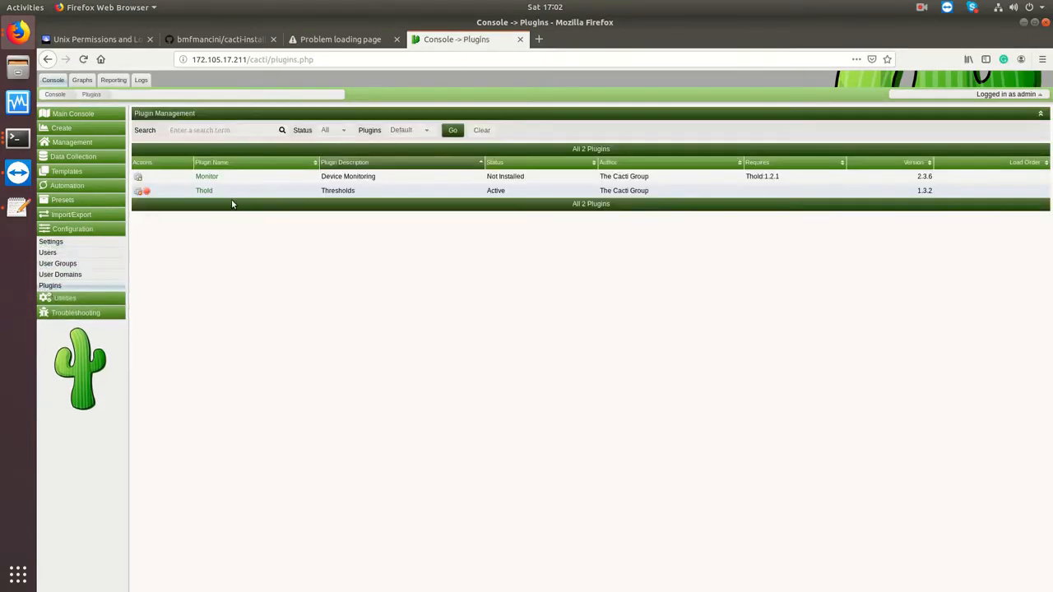
Step: Reinstall the Thold plugin by uninstalling its active installation first, and enable it
left_click(141, 195)
left_click(635, 364)
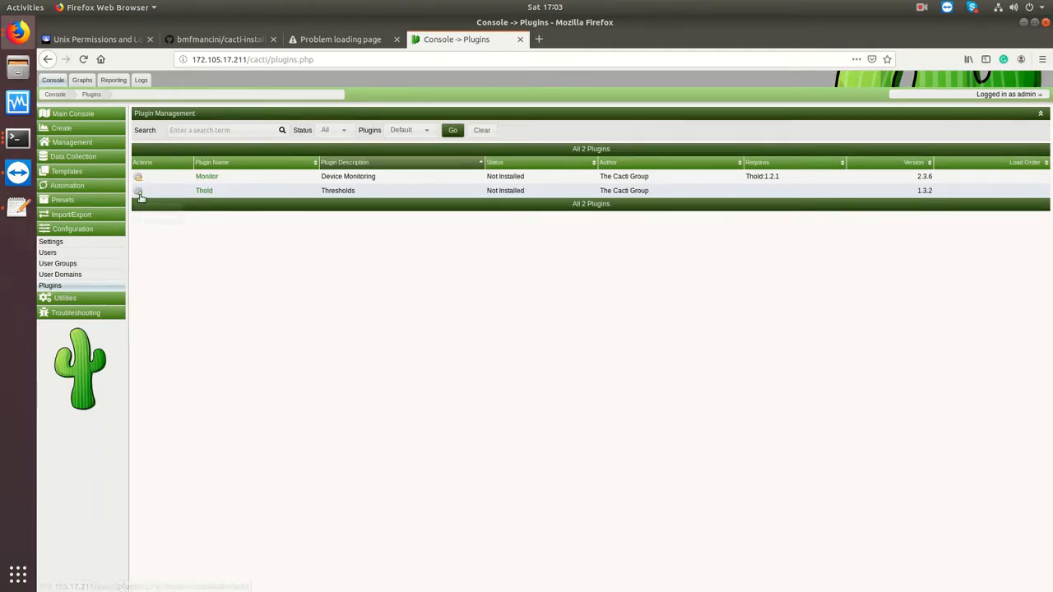
left_click(139, 191)
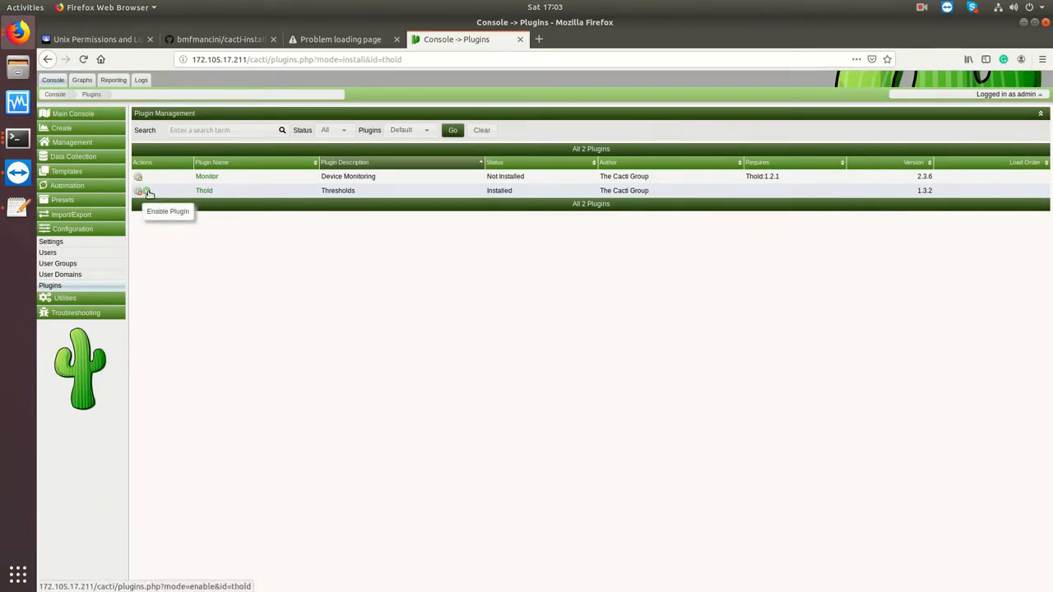
left_click(148, 193)
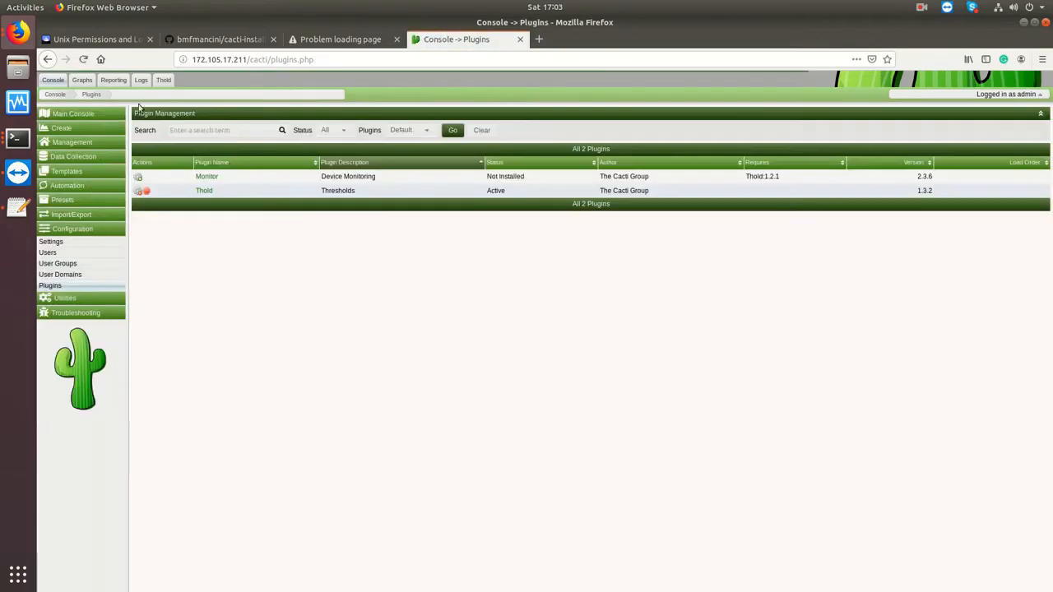
Step: Look through the Thold plugin's threshold status and log pages
left_click(164, 80)
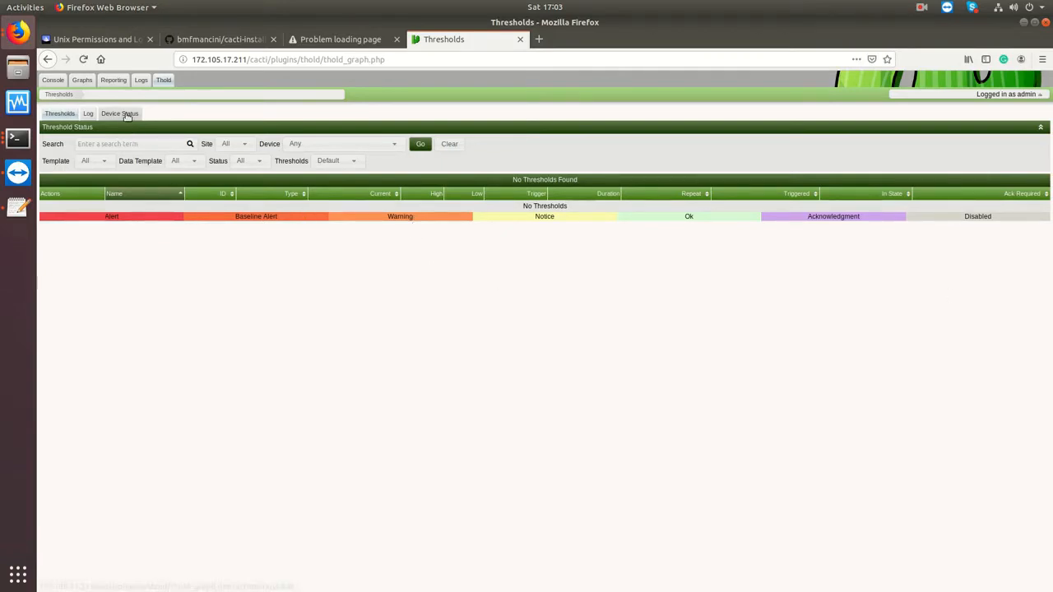
left_click(88, 113)
left_click(55, 115)
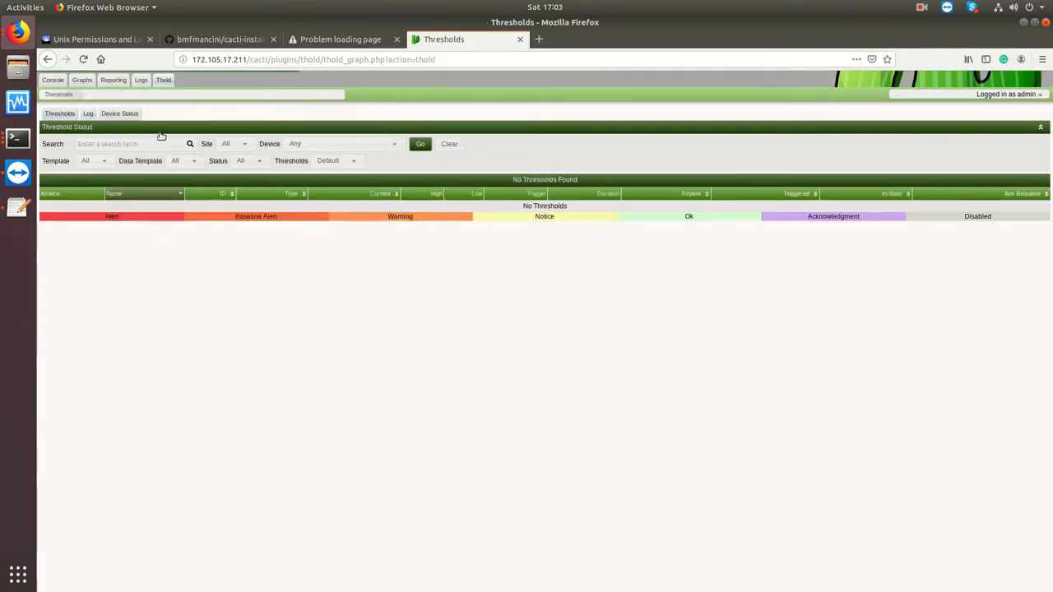
Step: Check the console's template categories and open the Threshold Management page
left_click(51, 80)
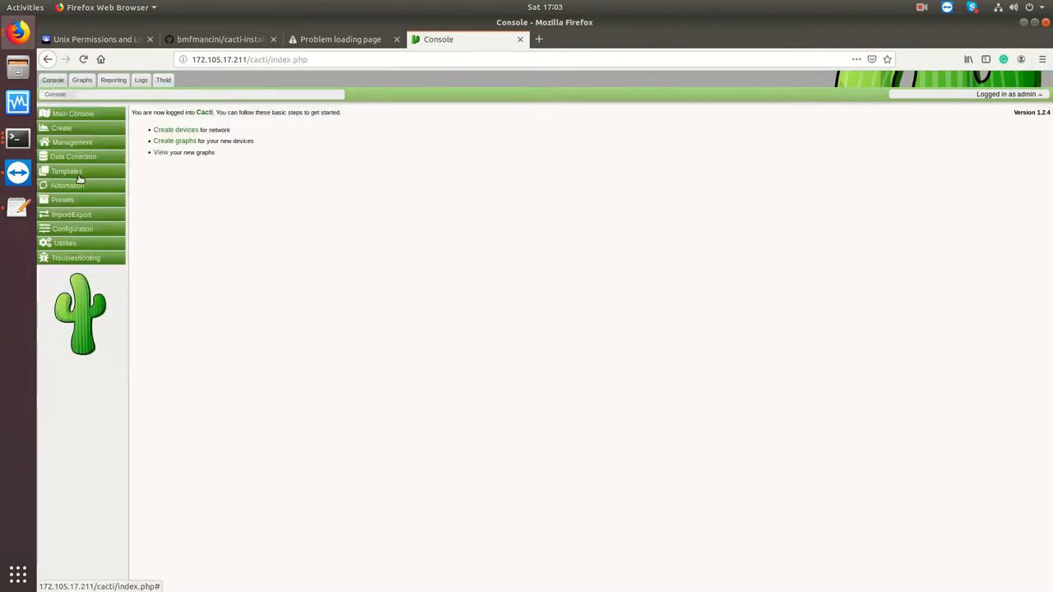
left_click(78, 171)
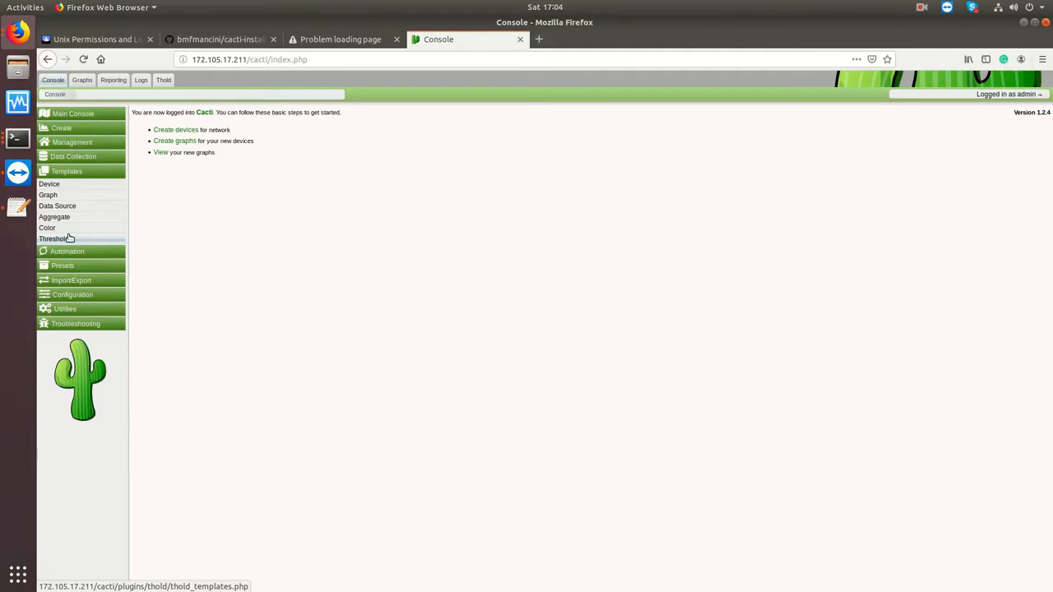
left_click(83, 142)
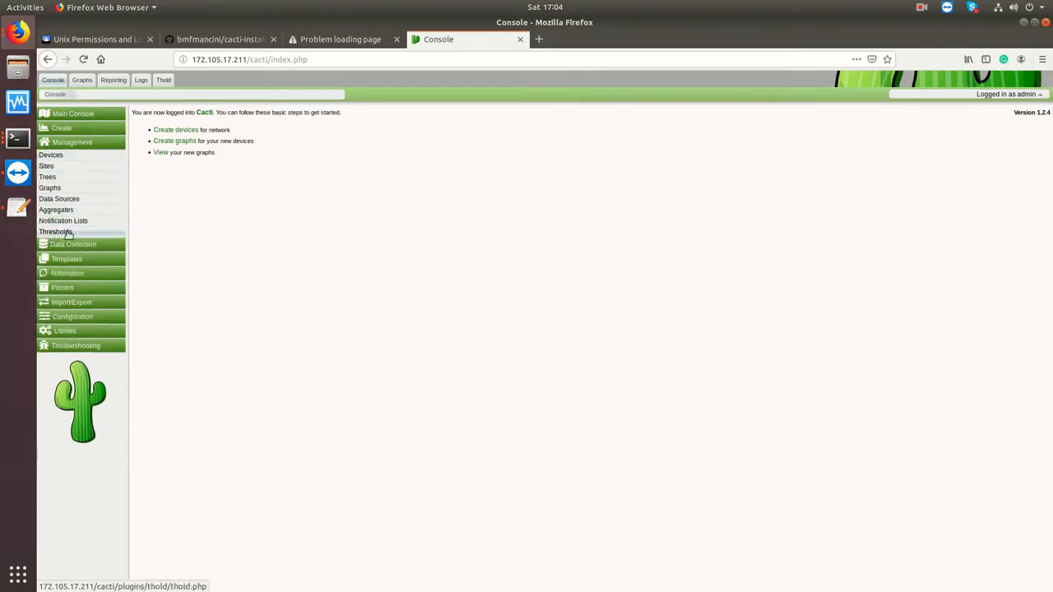
left_click(68, 234)
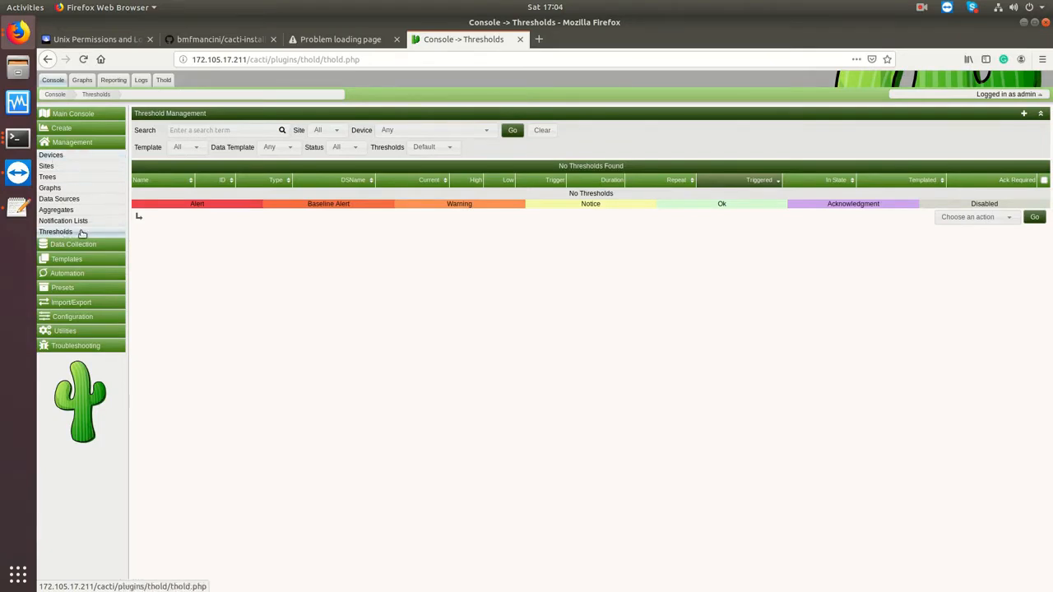
Step: Create a Non Templated threshold for device 4.2.2.2 on its Ping Latency graph, using the ping data source
left_click(1024, 115)
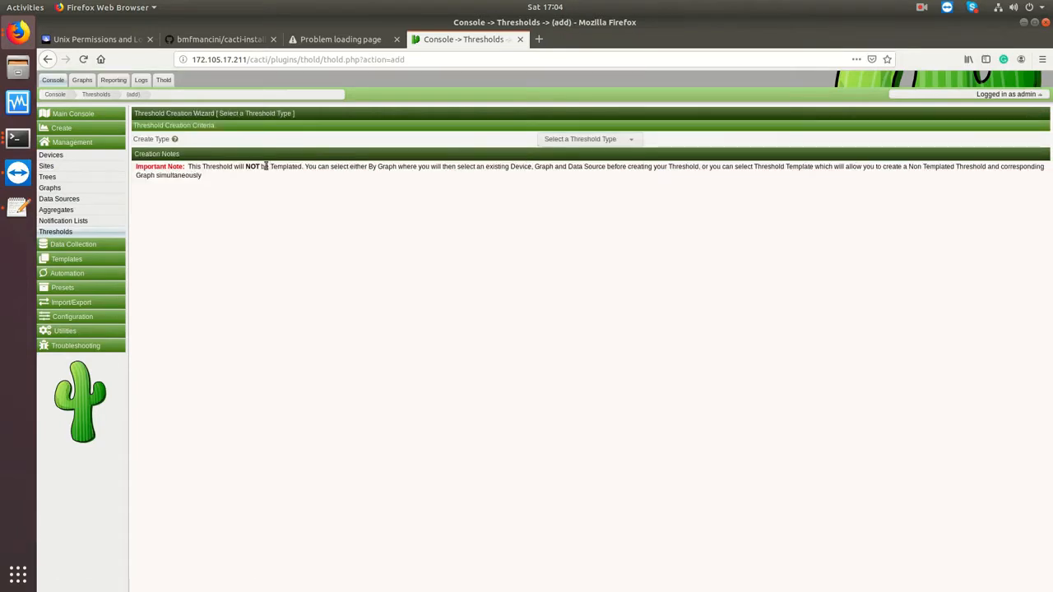
left_click(609, 140)
left_click(597, 162)
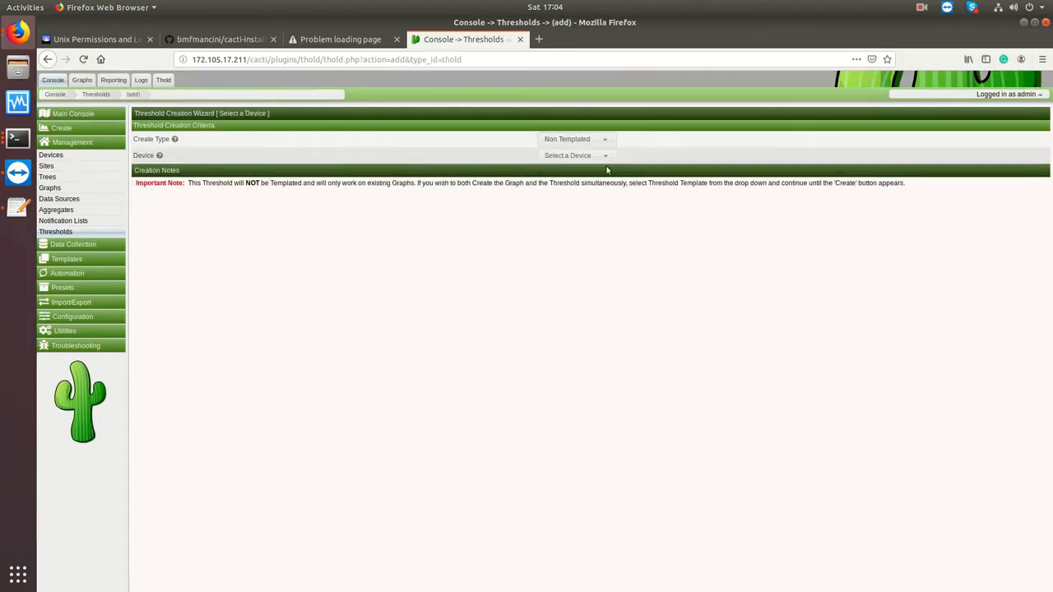
left_click(600, 156)
left_click(580, 173)
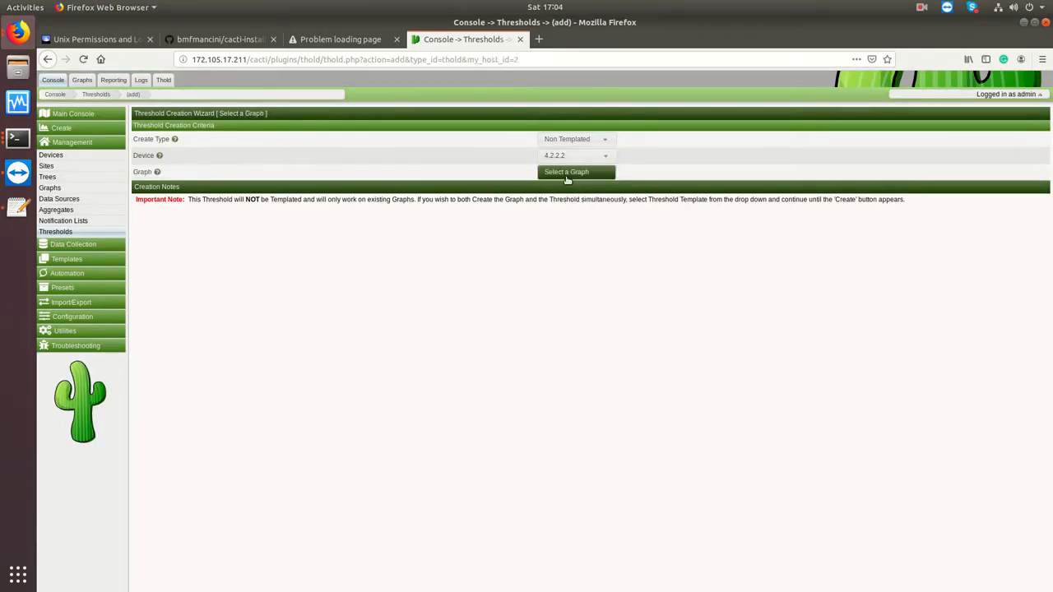
left_click(566, 174)
left_click(587, 189)
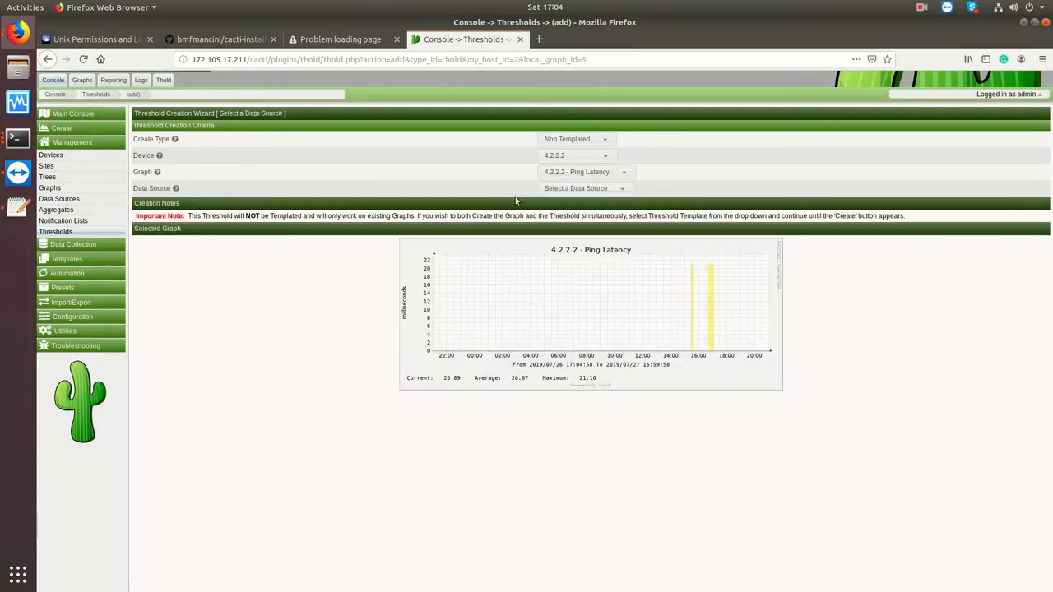
left_click(580, 190)
left_click(559, 211)
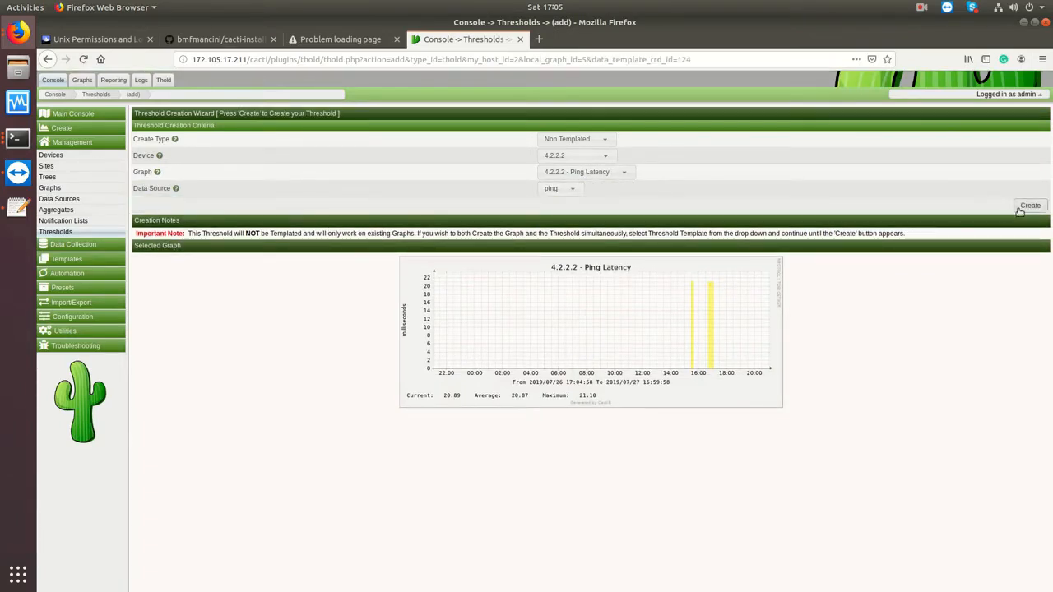
left_click(1028, 206)
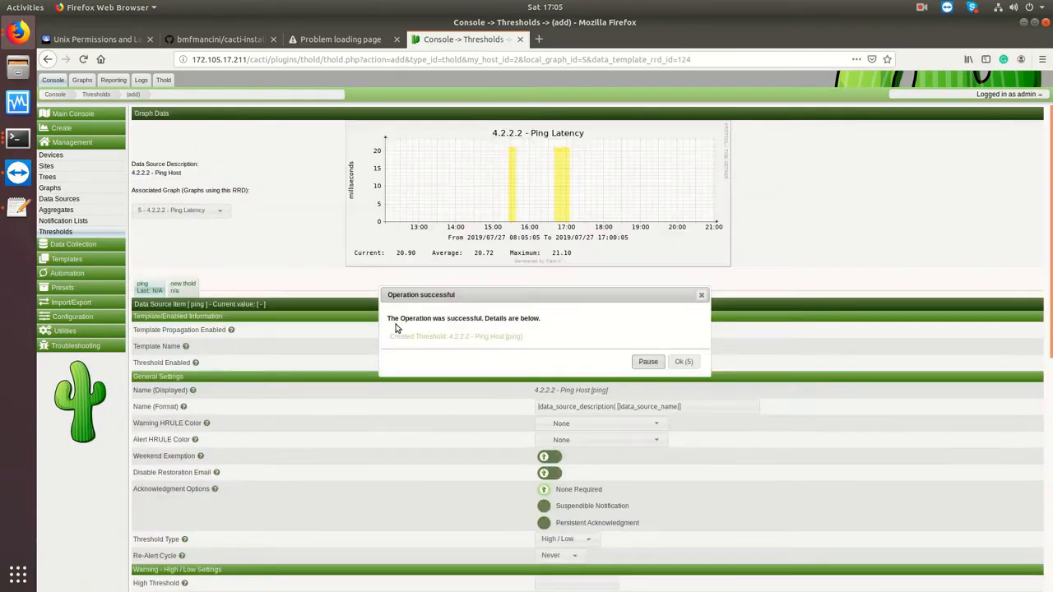
left_click(688, 361)
Step: Enable the new ping threshold in its template and enabled information settings
scroll(369, 343, "down", 3)
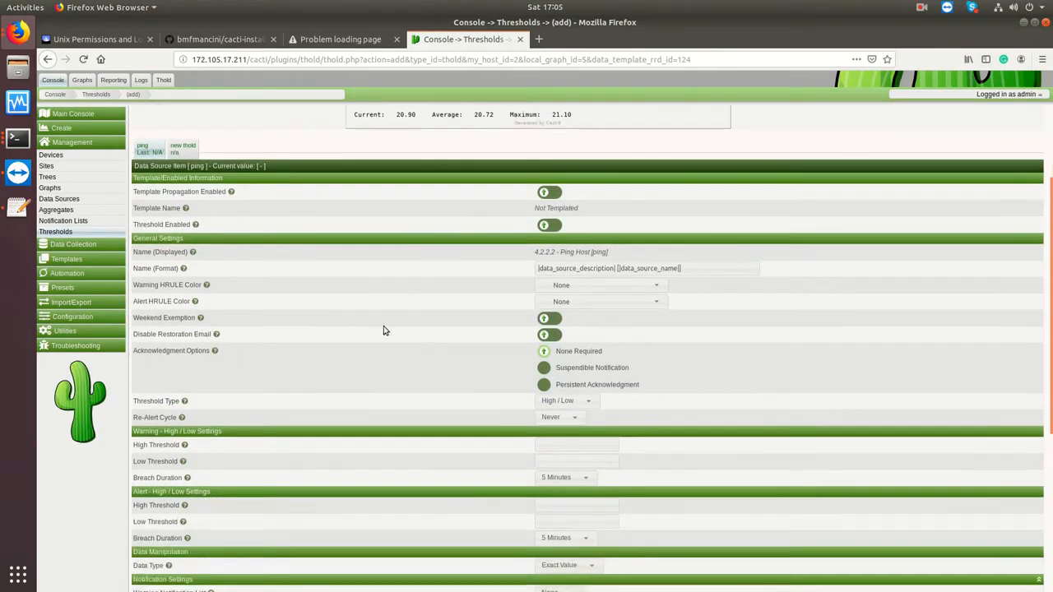
scroll(384, 329, "down", 2)
scroll(381, 336, "down", 1)
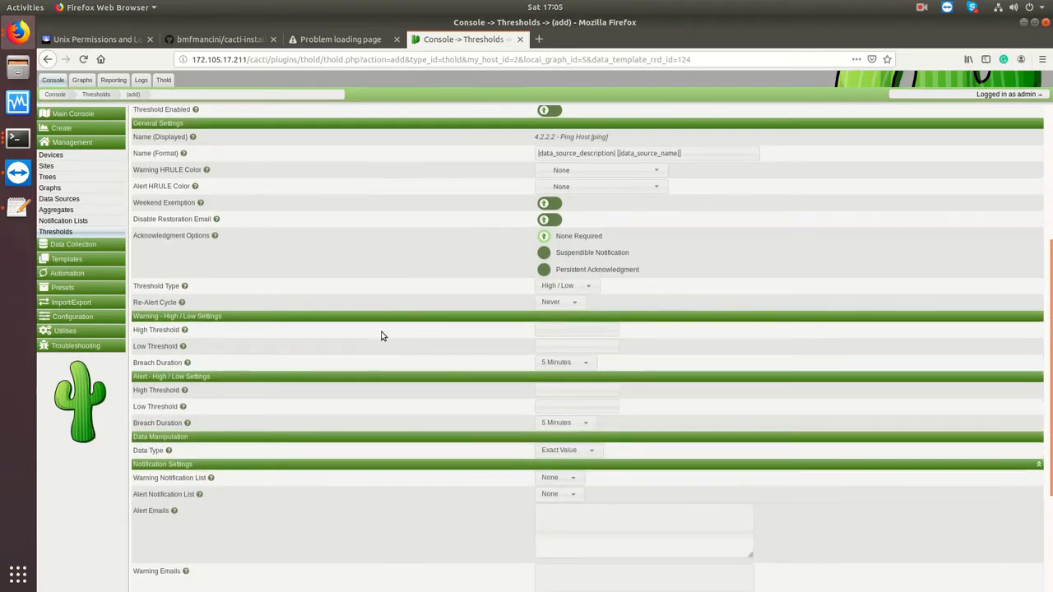
scroll(381, 336, "up", 2)
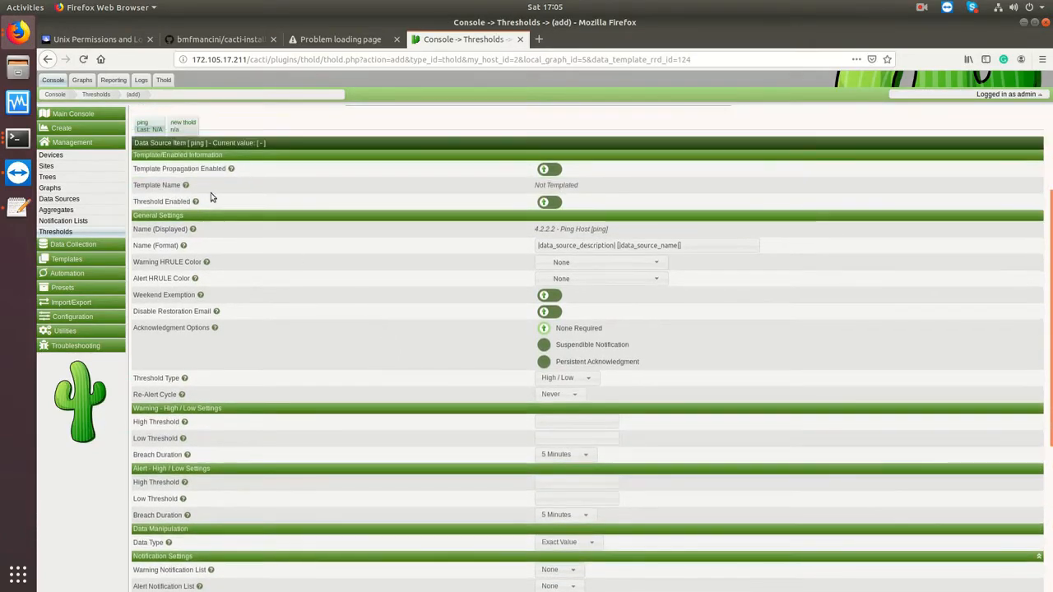
left_click(548, 202)
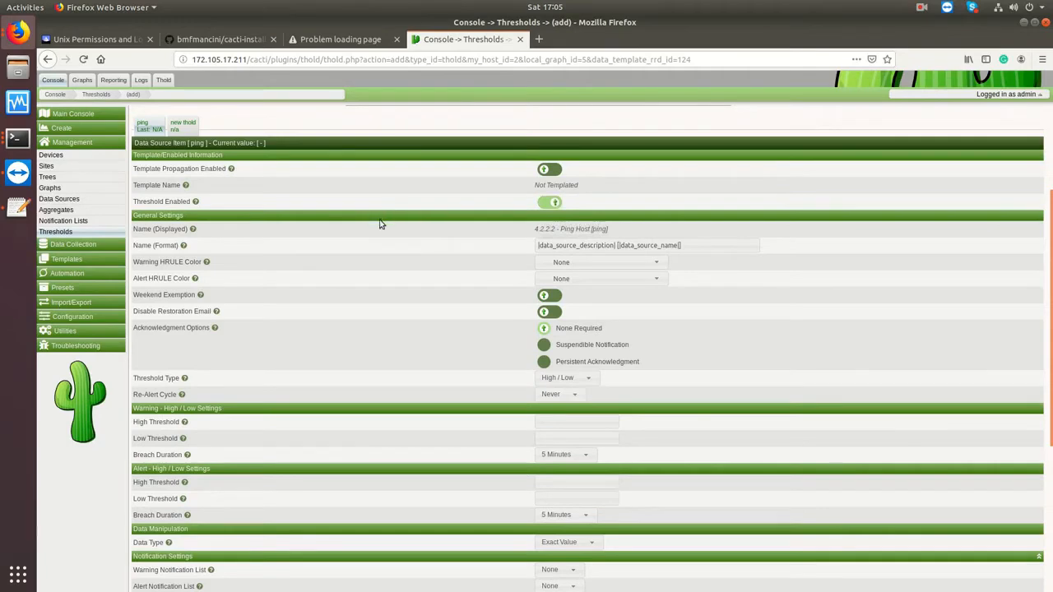
Step: Look through the threshold's general, warning, alert, notification and syslog settings
scroll(380, 224, "down", 1)
scroll(884, 447, "down", 2)
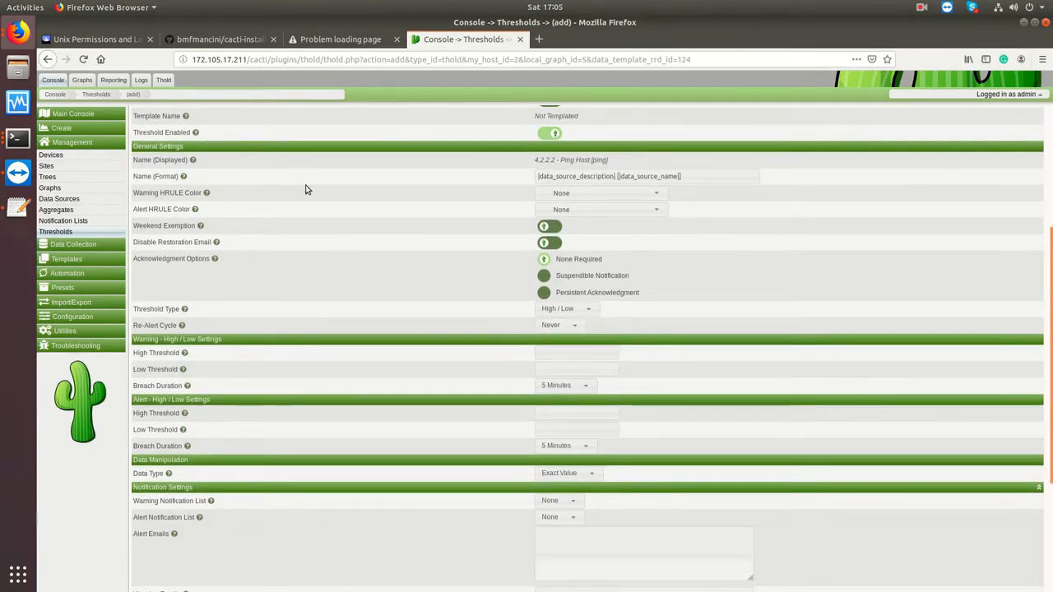
scroll(304, 220, "down", 2)
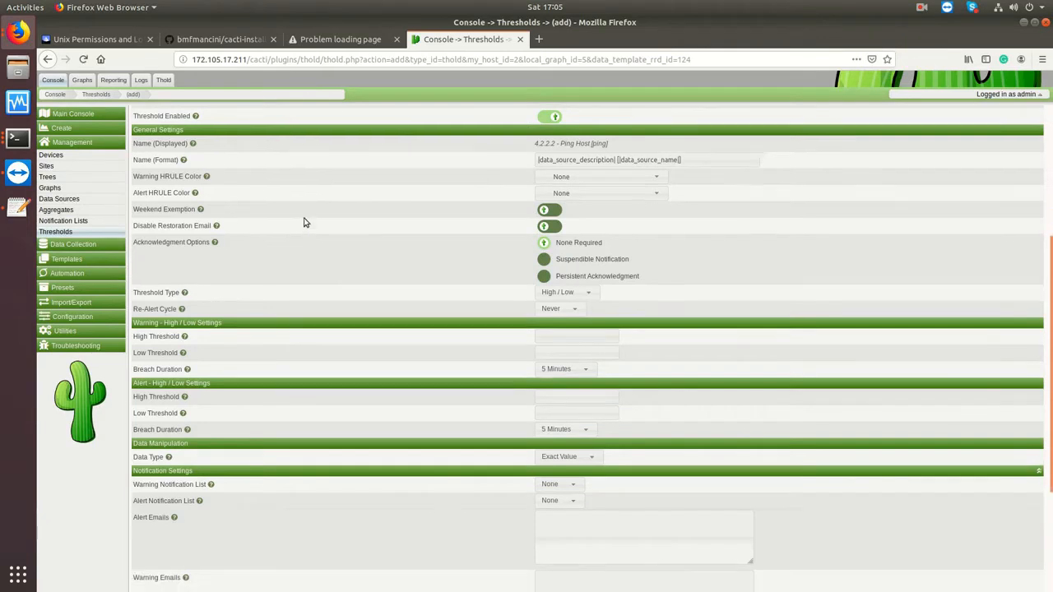
scroll(247, 258, "down", 3)
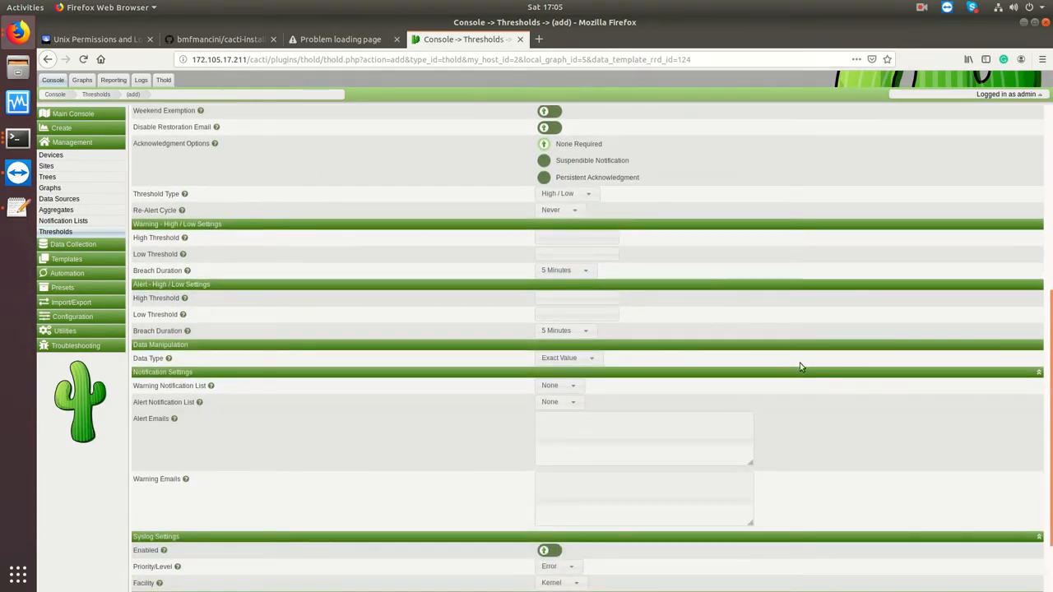
scroll(194, 407, "down", 2)
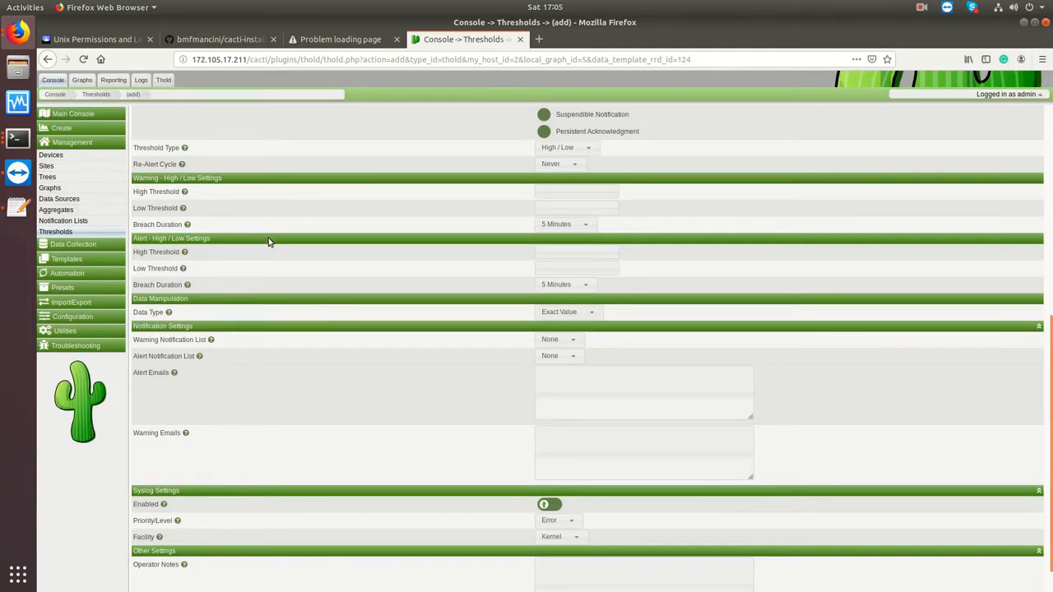
scroll(269, 242, "down", 1)
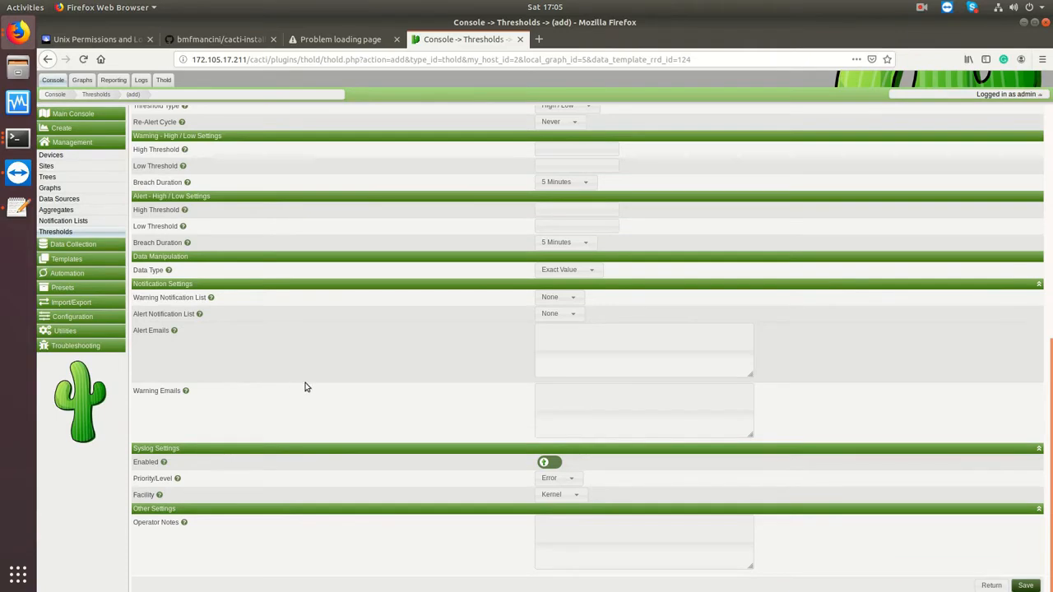
scroll(330, 361, "up", 2)
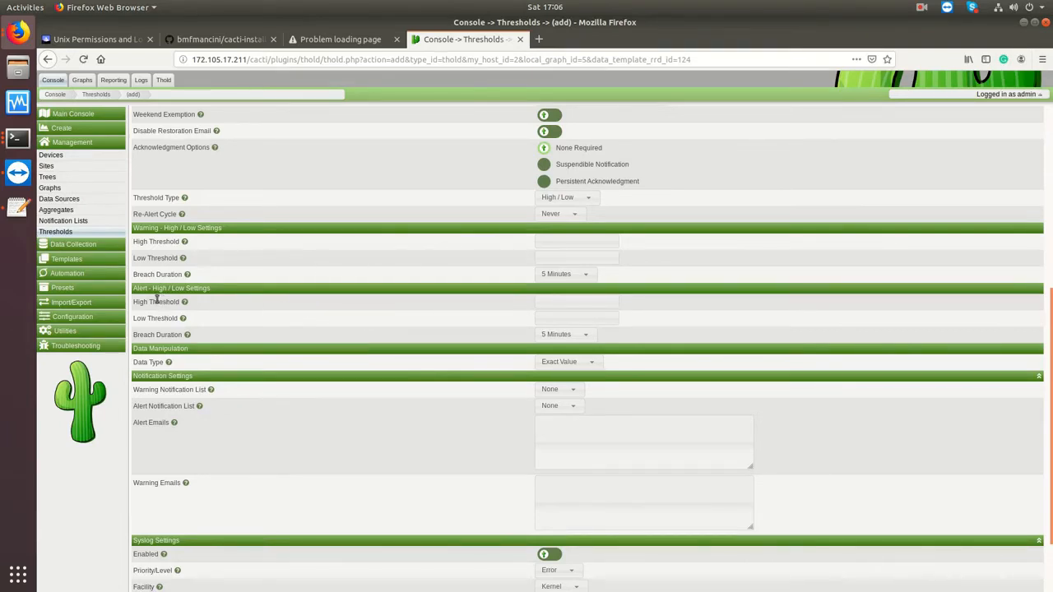
left_click_drag(154, 290, 216, 292)
left_click(272, 302)
scroll(276, 305, "down", 1)
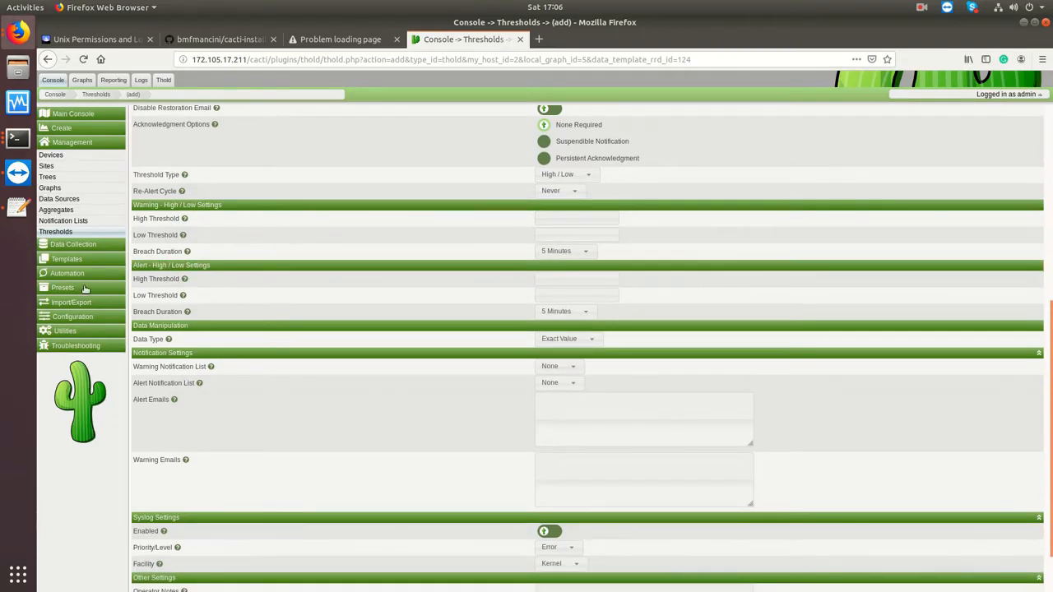
Step: Set the High Threshold for alerts to 1, checking it against the ping latency graph's values
left_click(548, 281)
type("1")
scroll(474, 265, "up", 5)
scroll(492, 203, "up", 2)
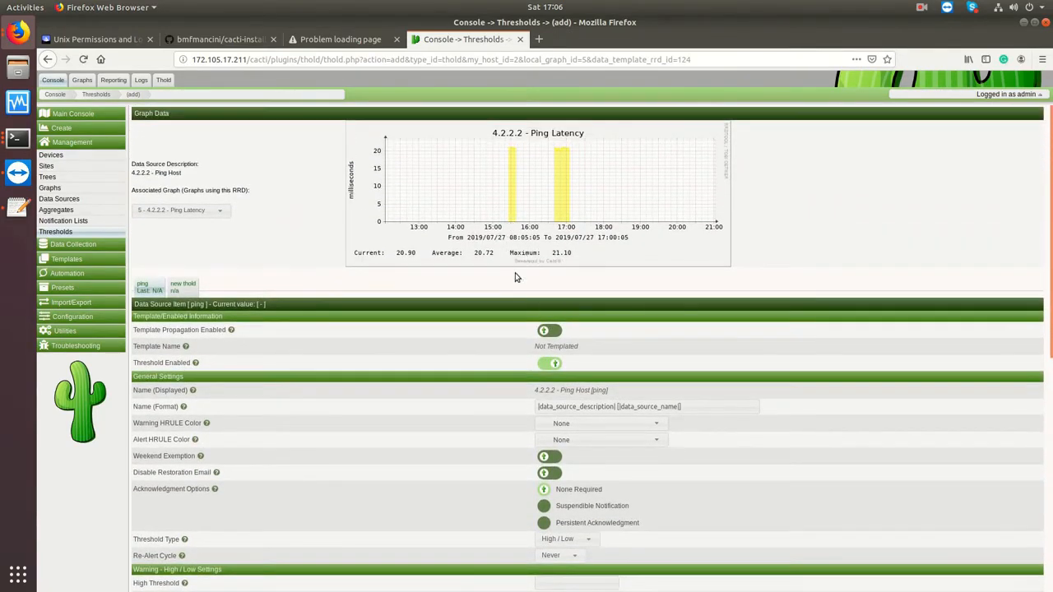
scroll(496, 287, "down", 1)
scroll(455, 289, "down", 2)
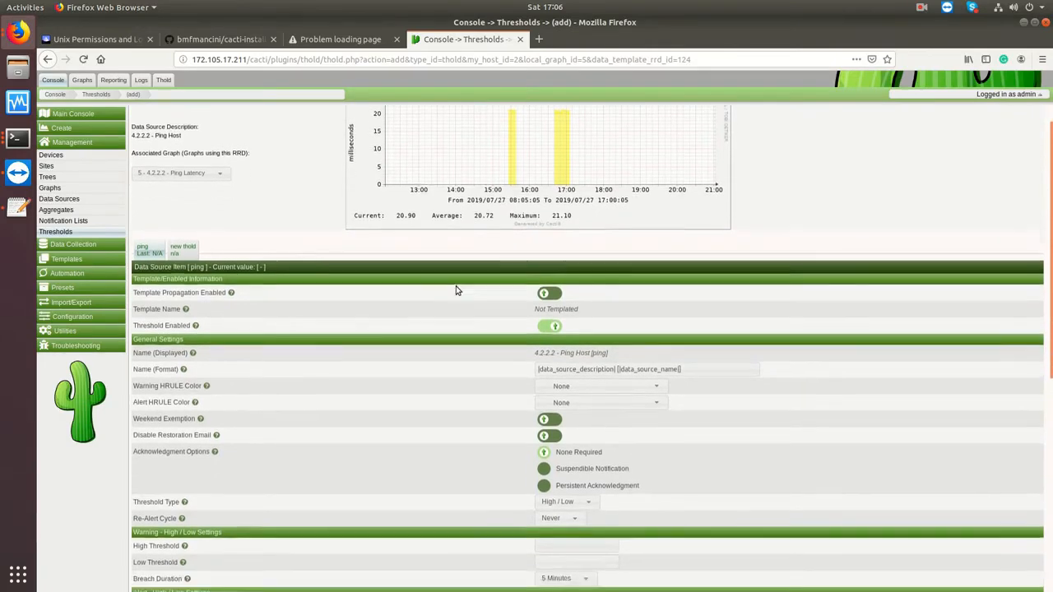
scroll(449, 294, "down", 5)
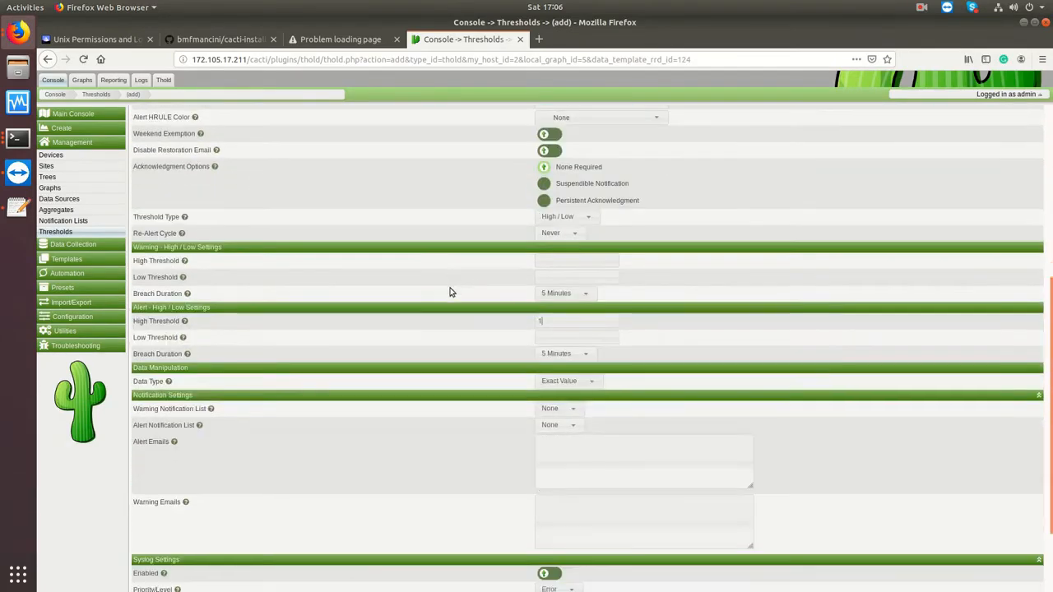
scroll(496, 291, "up", 7)
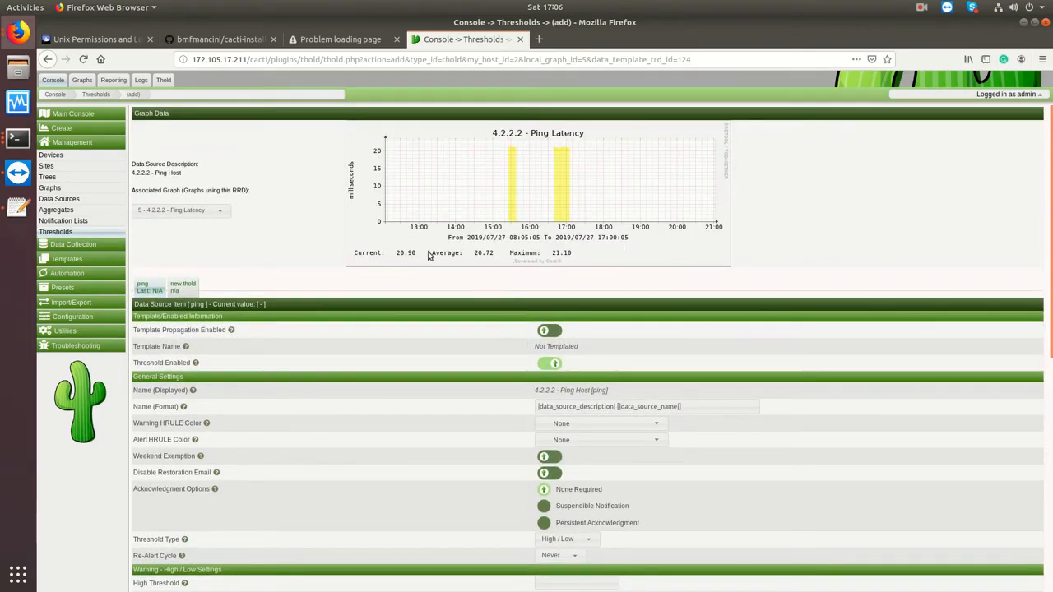
scroll(353, 263, "down", 7)
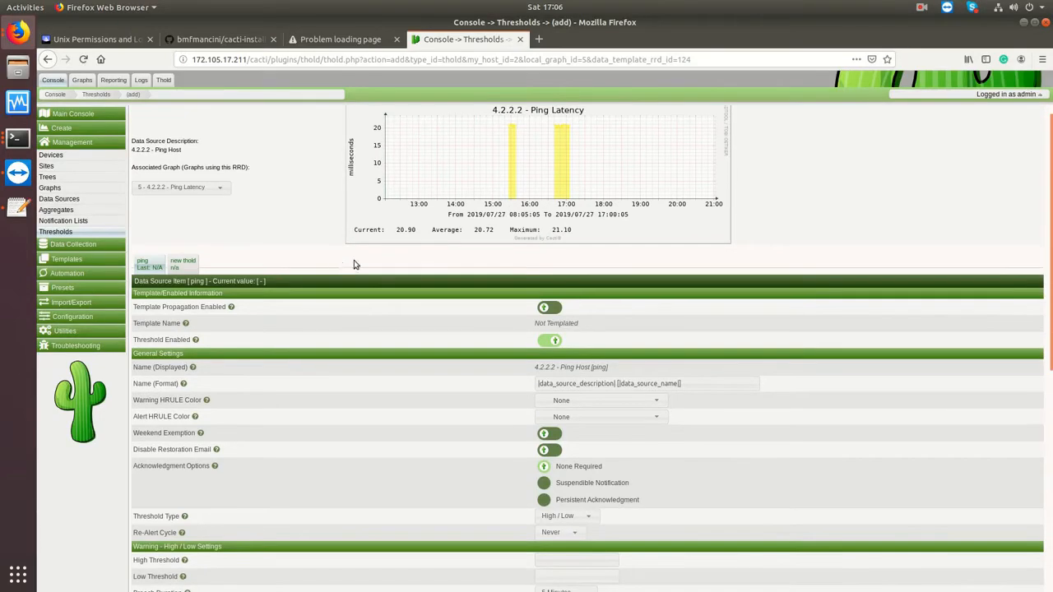
left_click(576, 321)
type("1")
Step: Examine the available Data Type options and review the threshold's graph and general settings
scroll(659, 333, "down", 3)
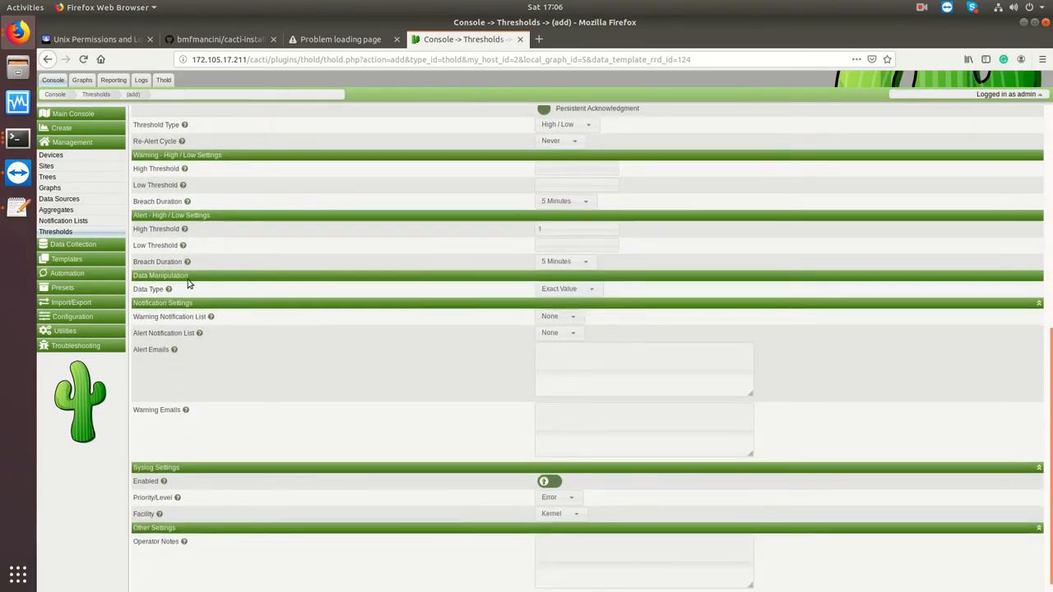
left_click(577, 290)
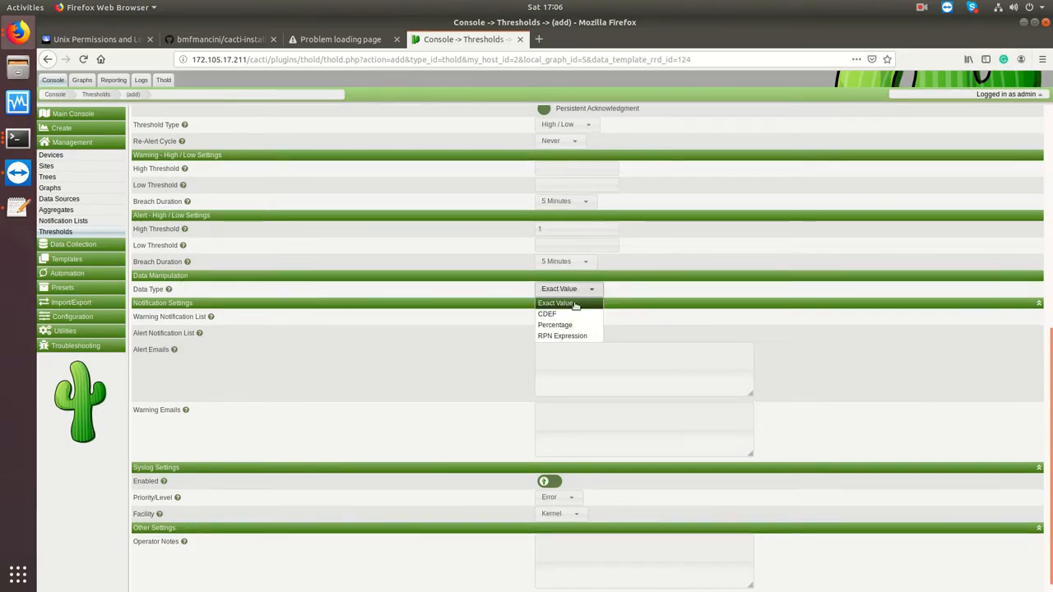
left_click(691, 289)
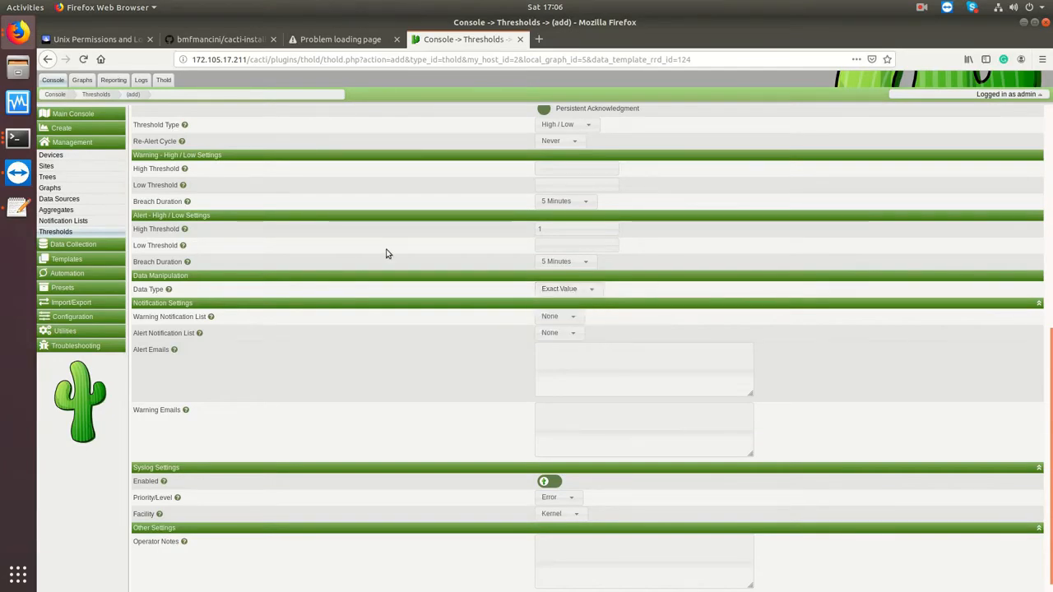
scroll(387, 251, "up", 4)
scroll(391, 253, "up", 5)
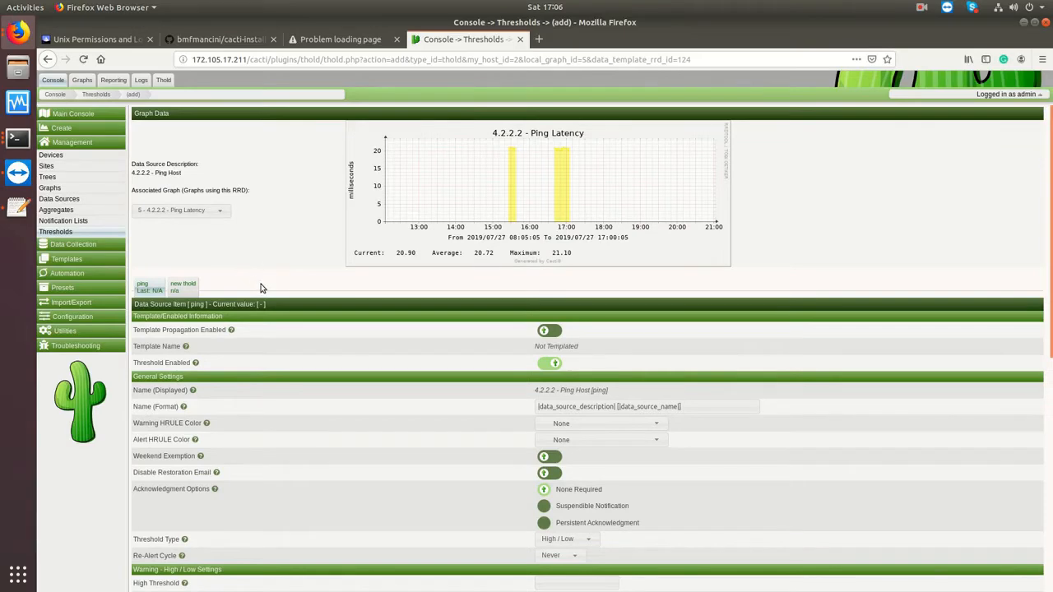
scroll(302, 295, "down", 2)
scroll(302, 294, "down", 1)
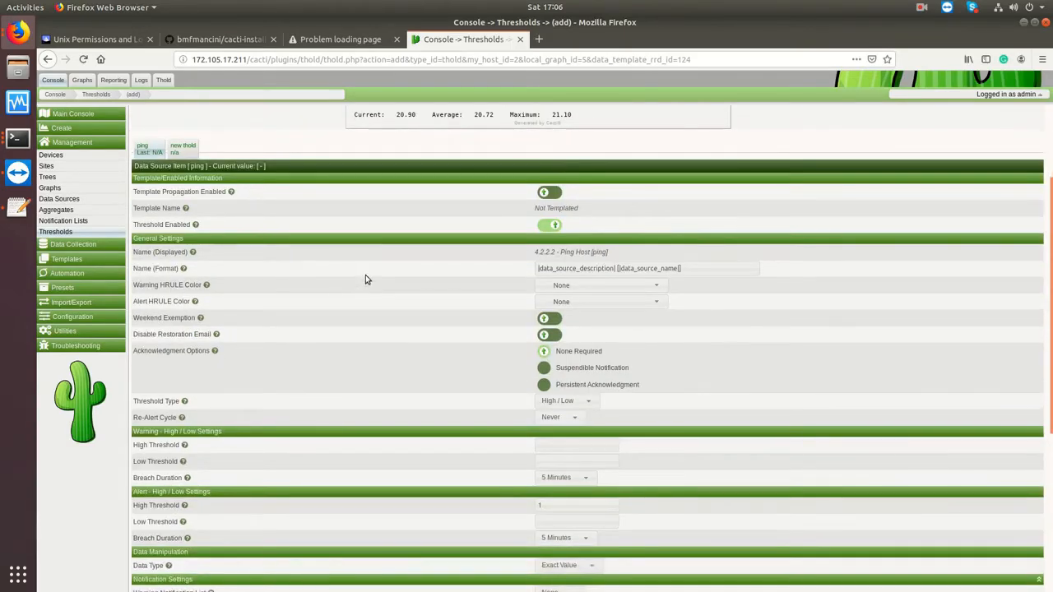
scroll(348, 266, "down", 1)
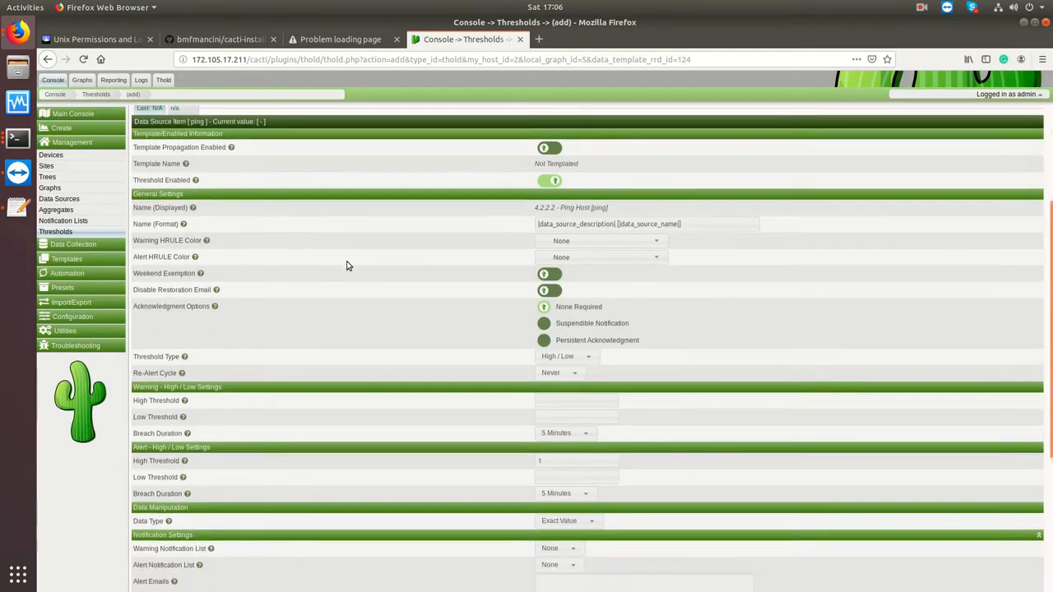
Step: Save the ping threshold's settings and dismiss the result dialog
scroll(364, 275, "down", 3)
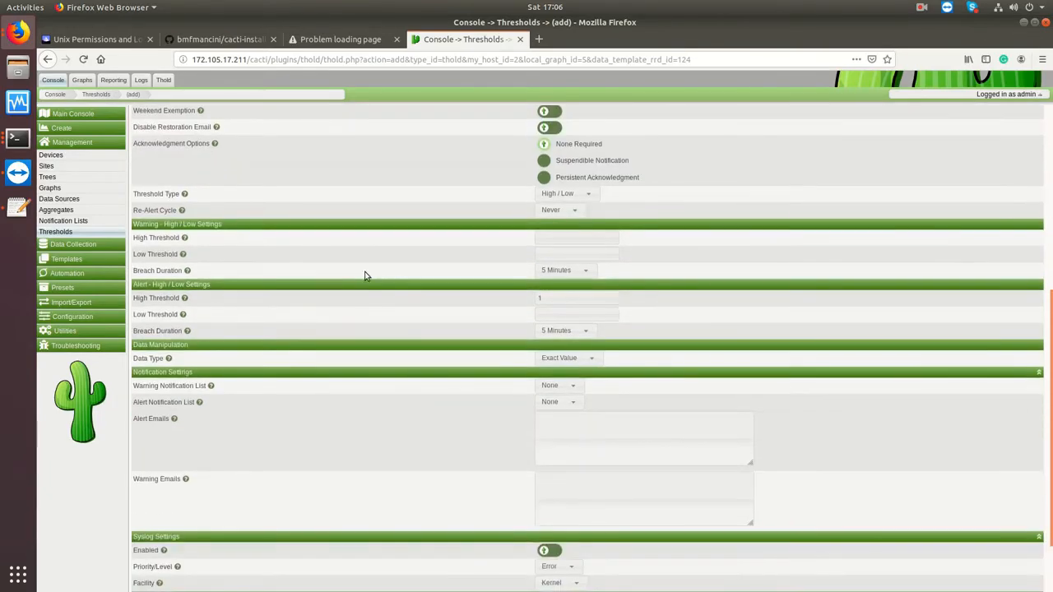
scroll(375, 264, "down", 2)
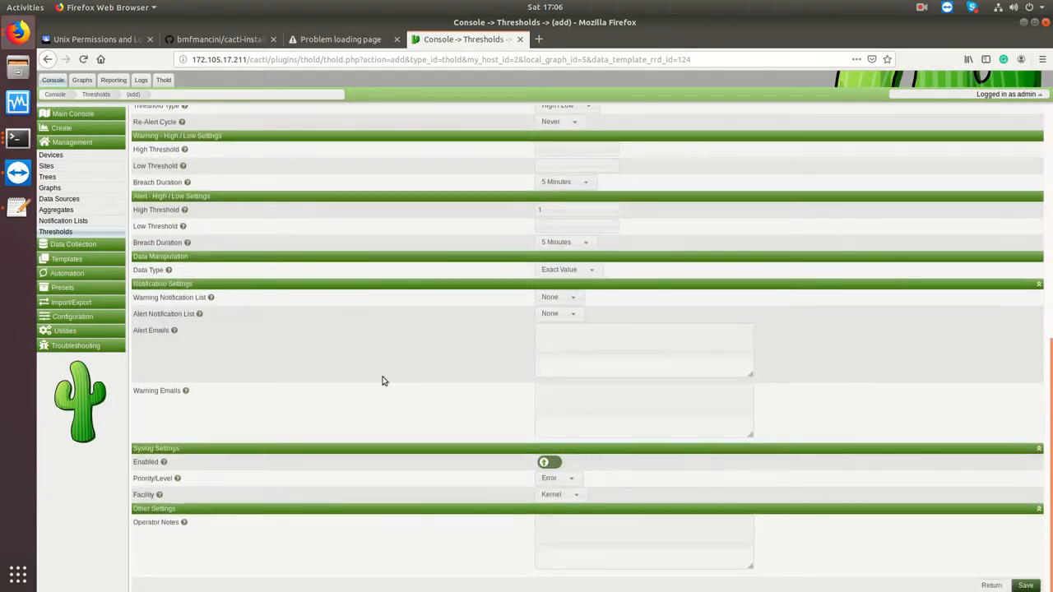
left_click(1025, 586)
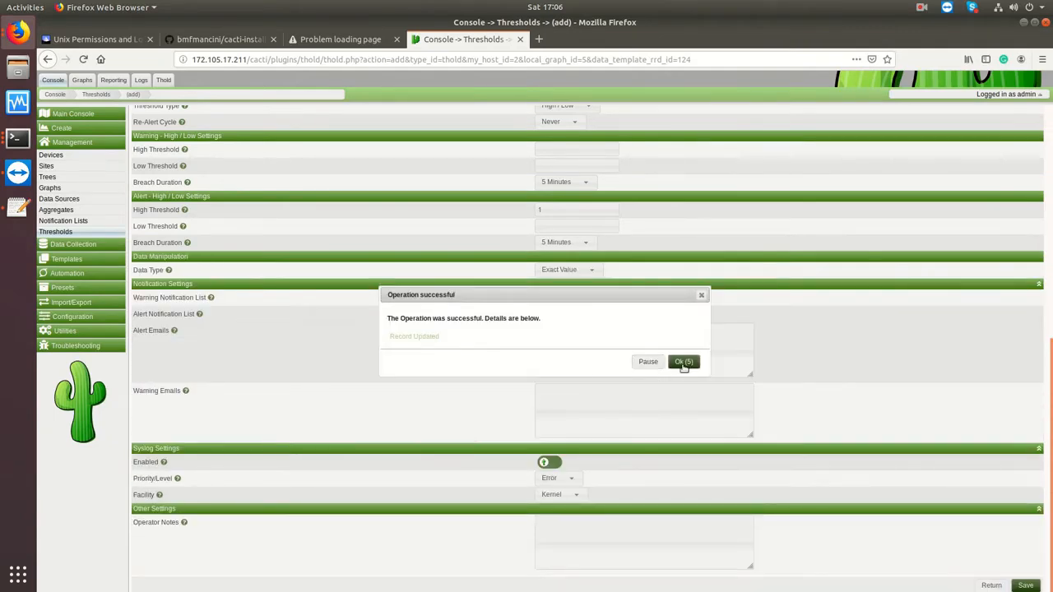
left_click(686, 363)
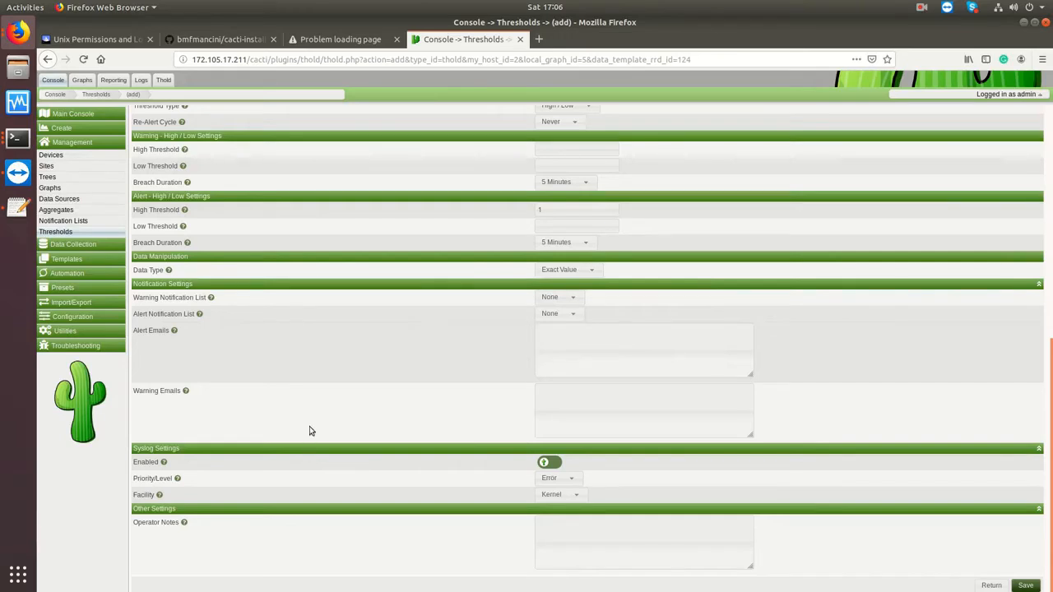
left_click(616, 415)
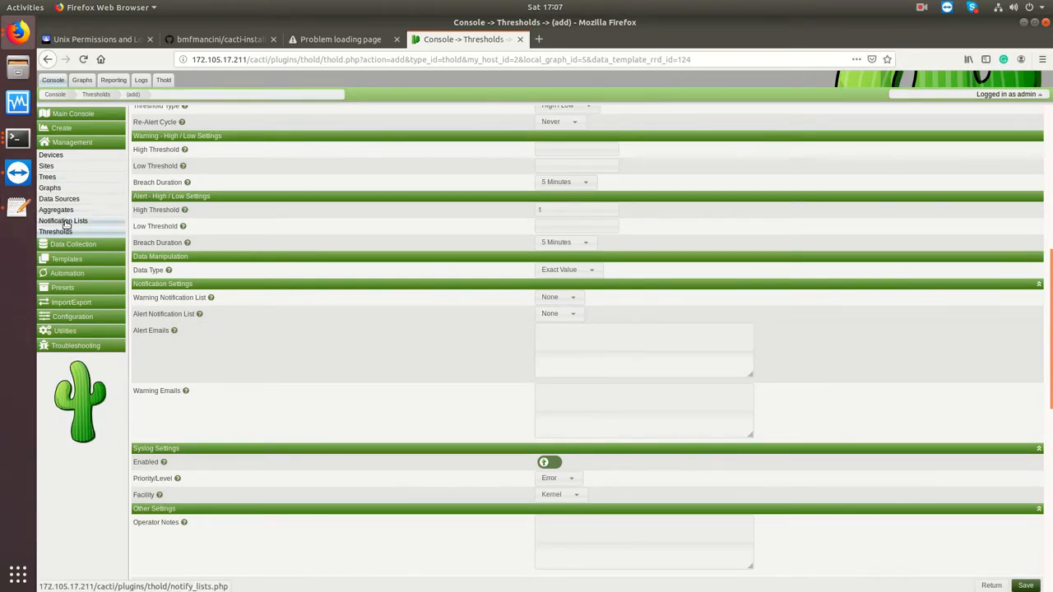
scroll(351, 472, "down", 3)
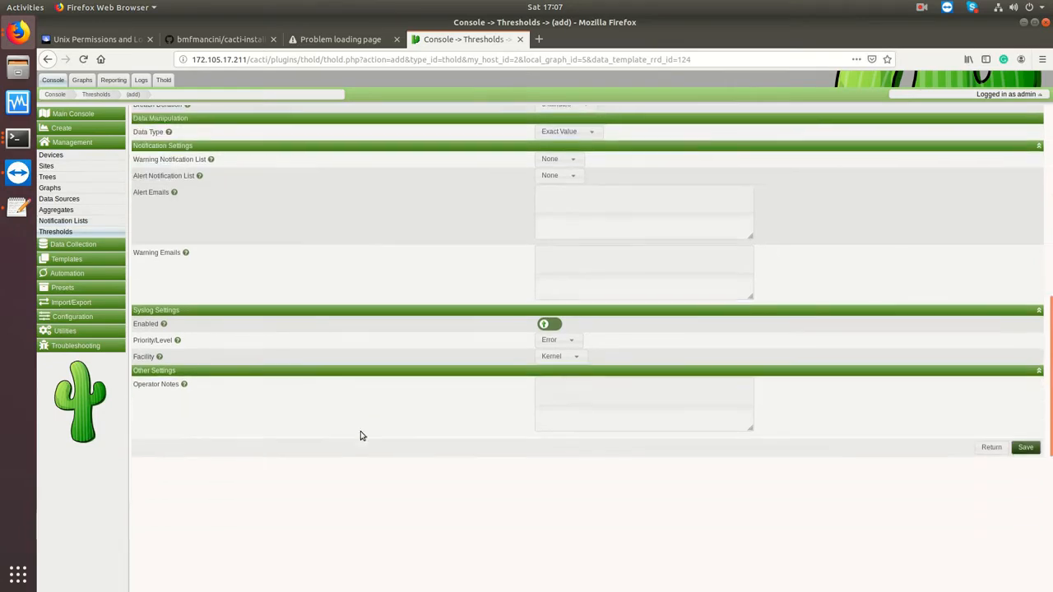
scroll(360, 433, "up", 5)
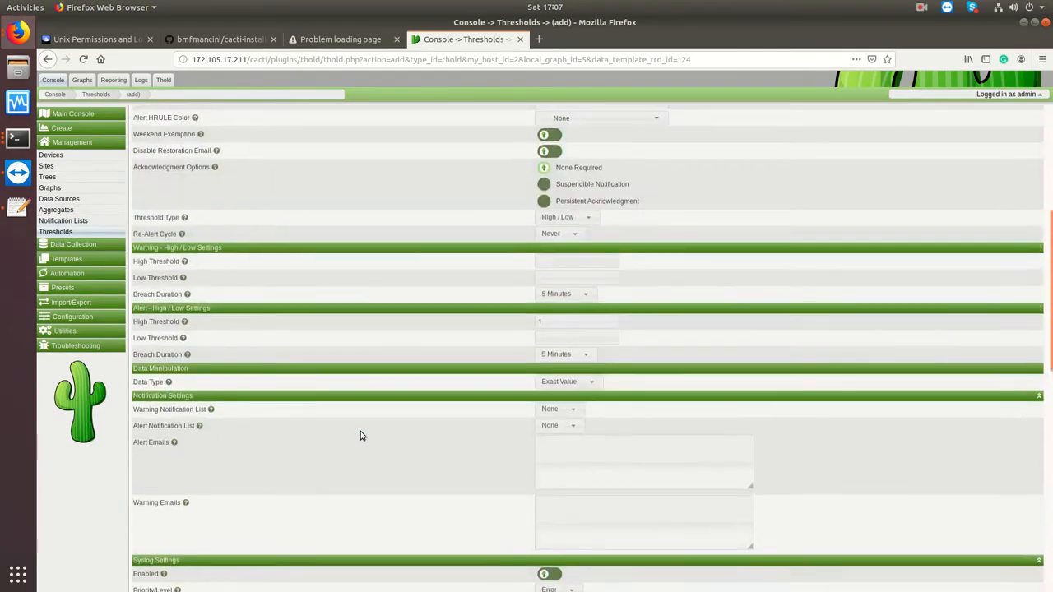
Step: Examine the available Threshold Type options and review the ping threshold's general settings
scroll(360, 431, "up", 3)
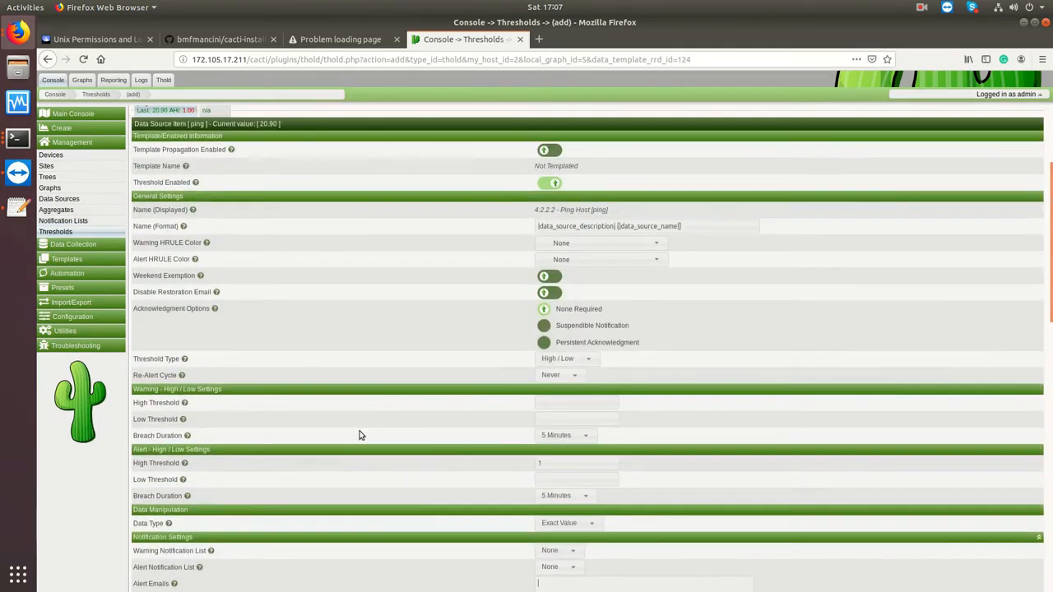
scroll(370, 405, "up", 1)
left_click(566, 381)
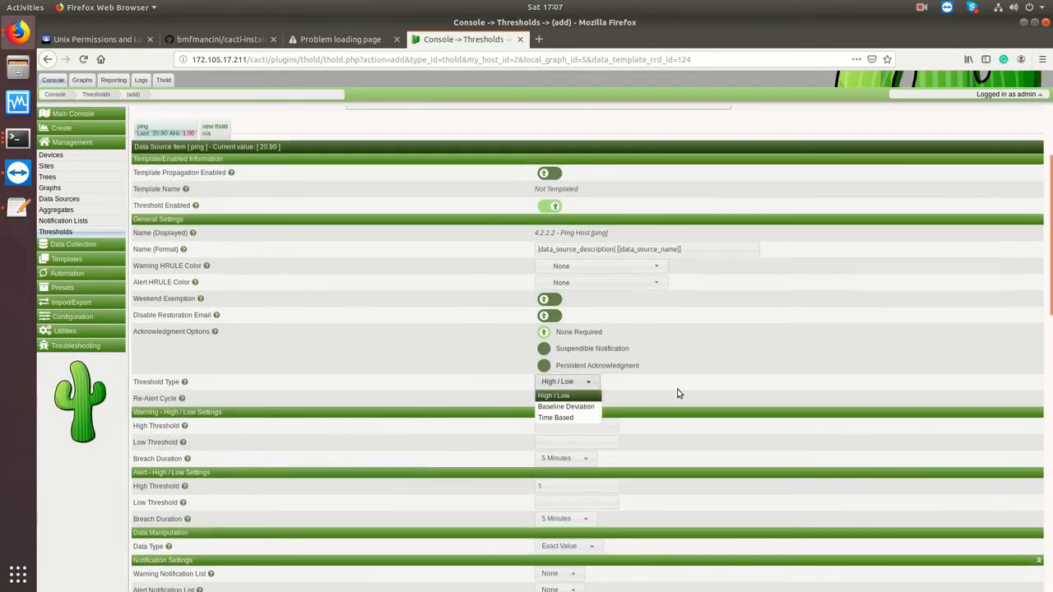
left_click(839, 368)
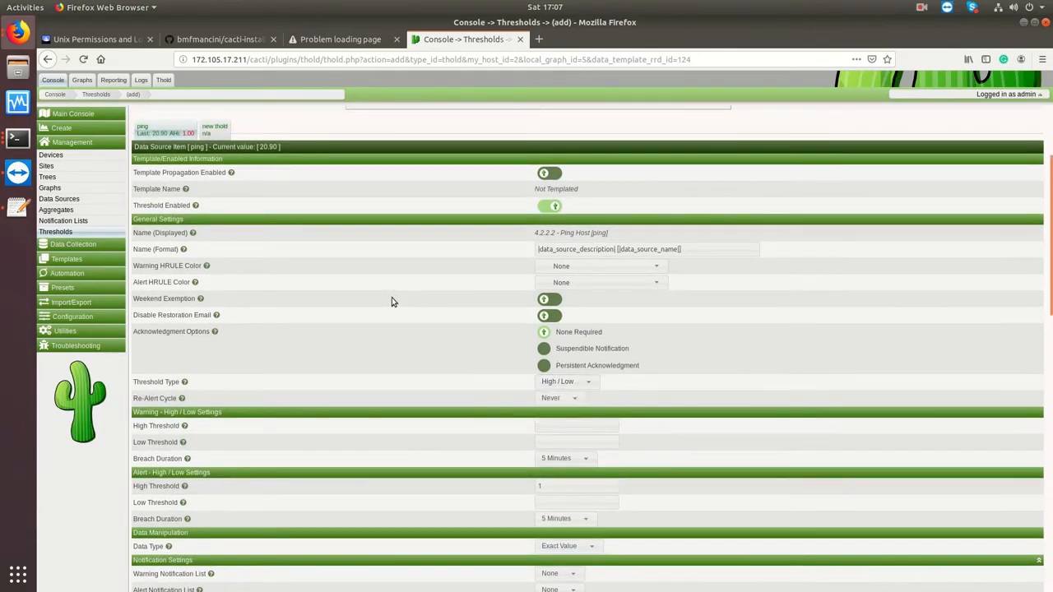
scroll(353, 302, "up", 1)
scroll(308, 338, "down", 1)
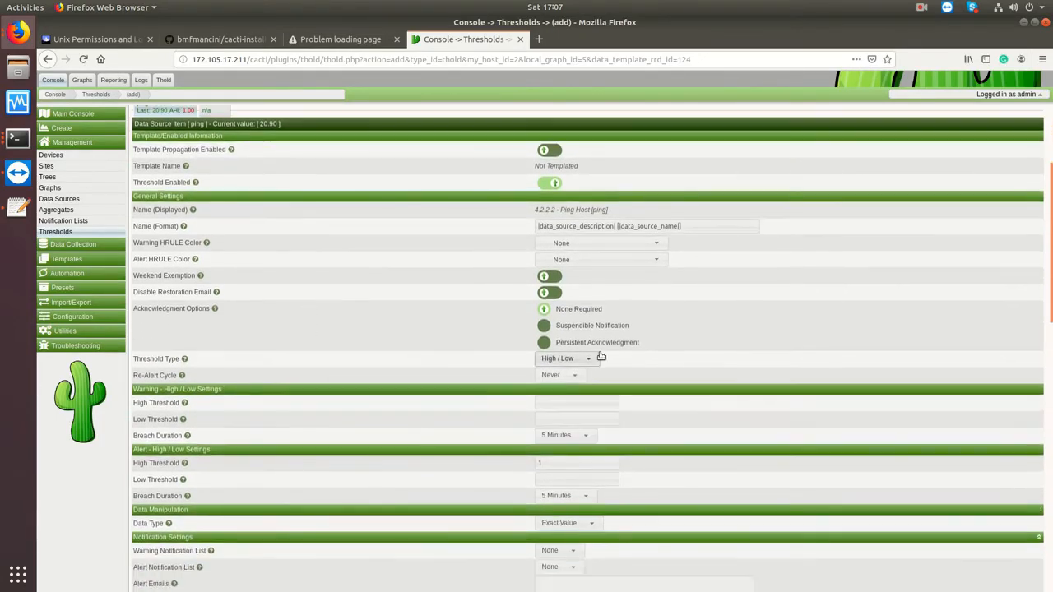
left_click(588, 360)
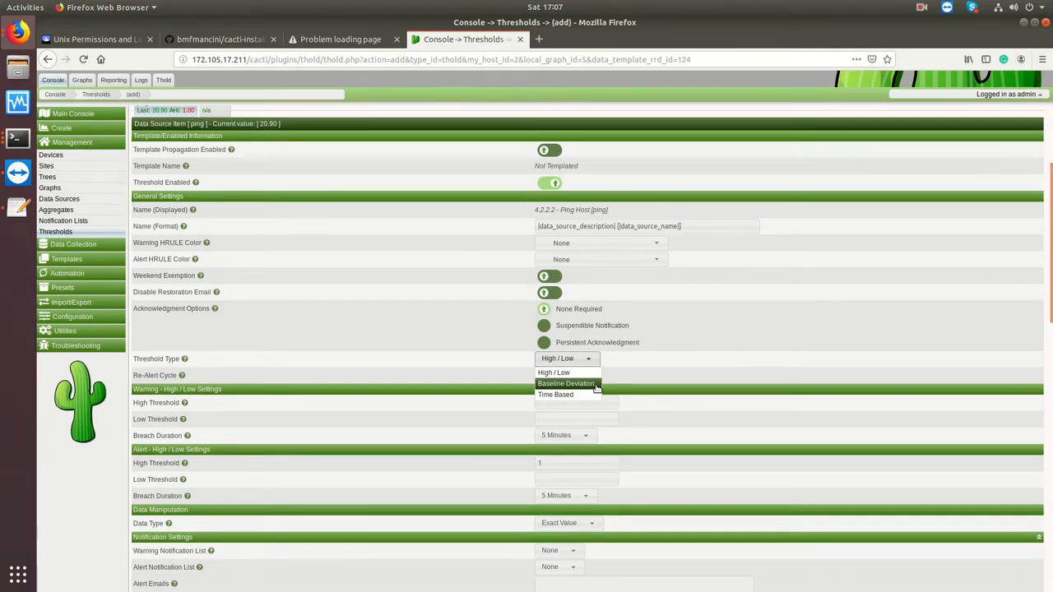
left_click(307, 307)
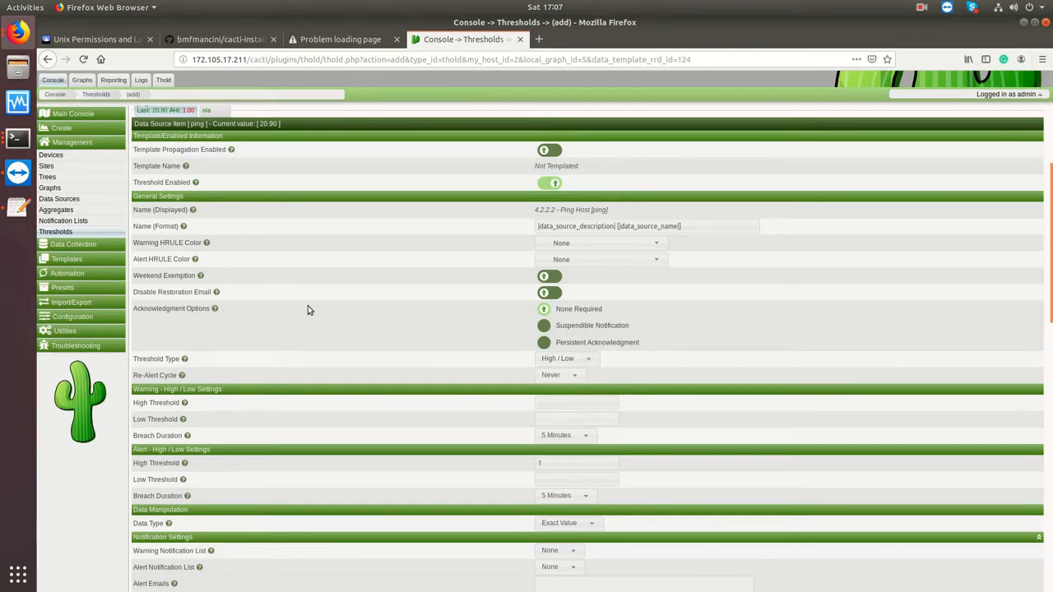
scroll(307, 309, "up", 3)
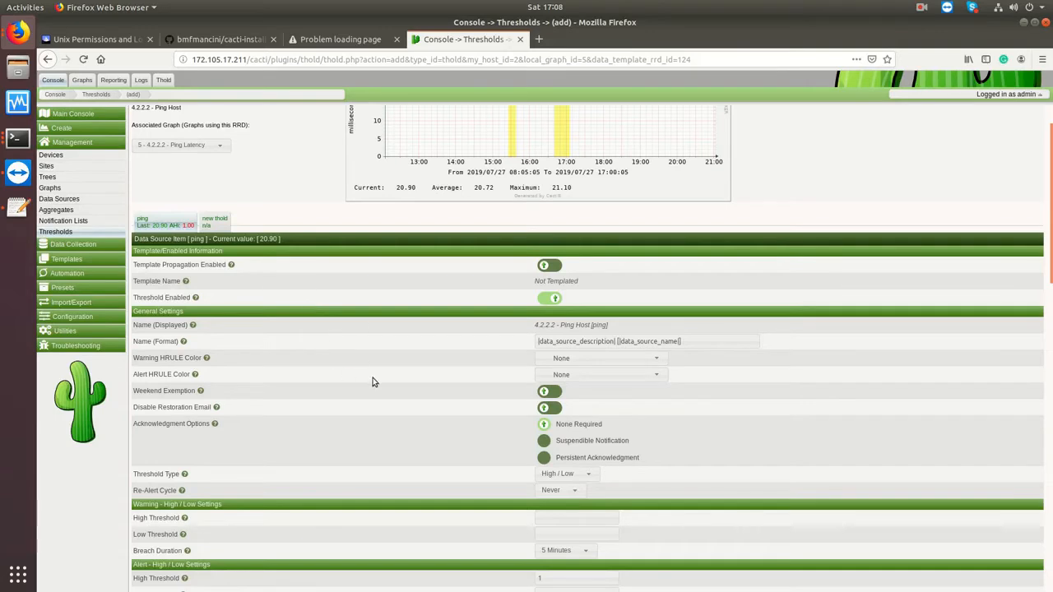
scroll(403, 415, "down", 3)
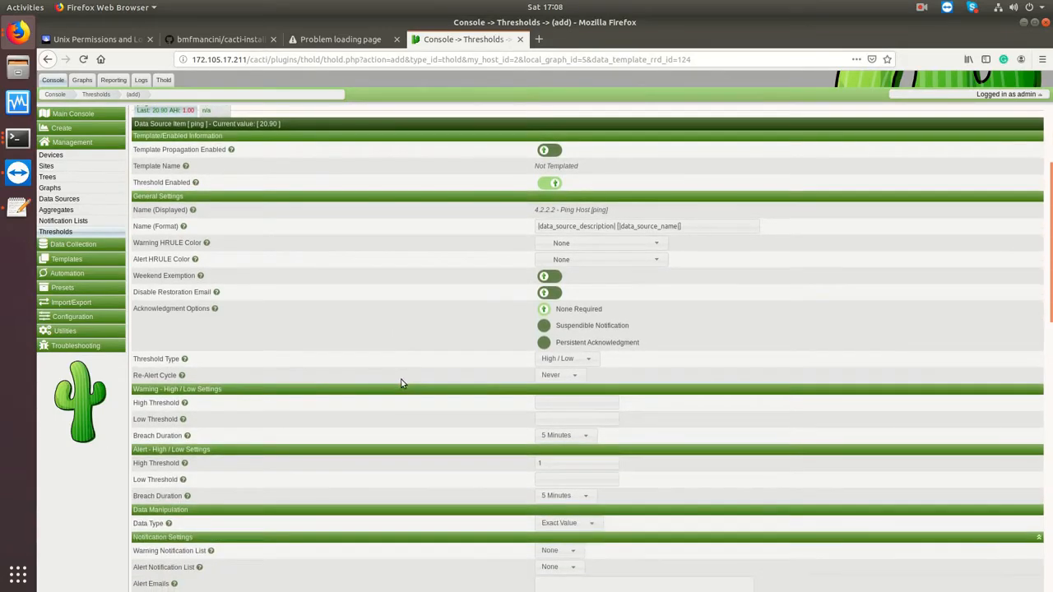
Step: Examine the available Re-Alert Cycle intervals for the ping threshold without changing the selection
scroll(386, 364, "down", 3)
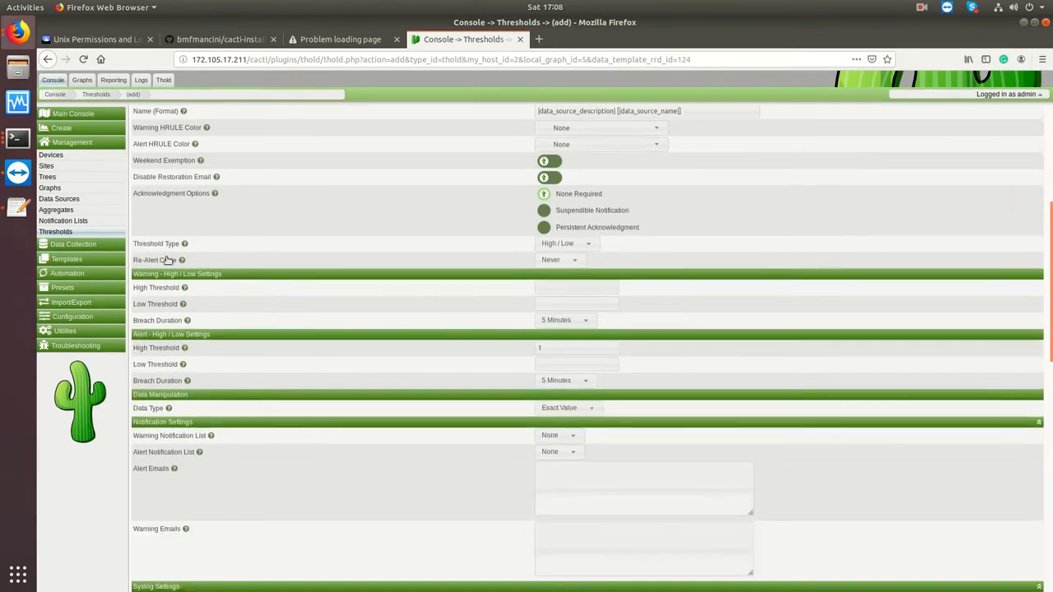
left_click_drag(150, 260, 243, 259)
left_click(553, 260)
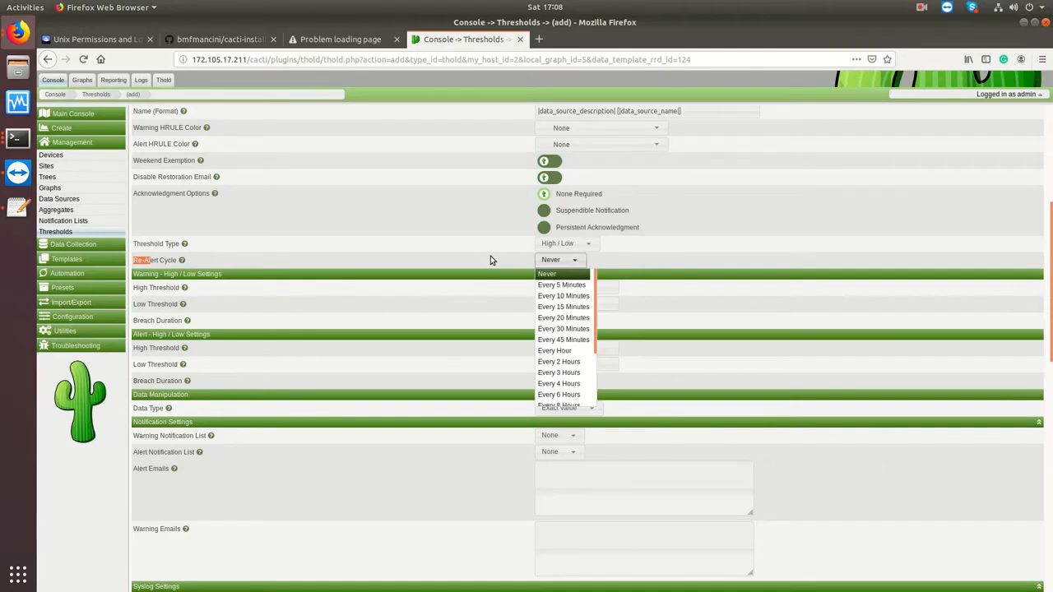
scroll(595, 307, "down", 3)
scroll(590, 308, "up", 3)
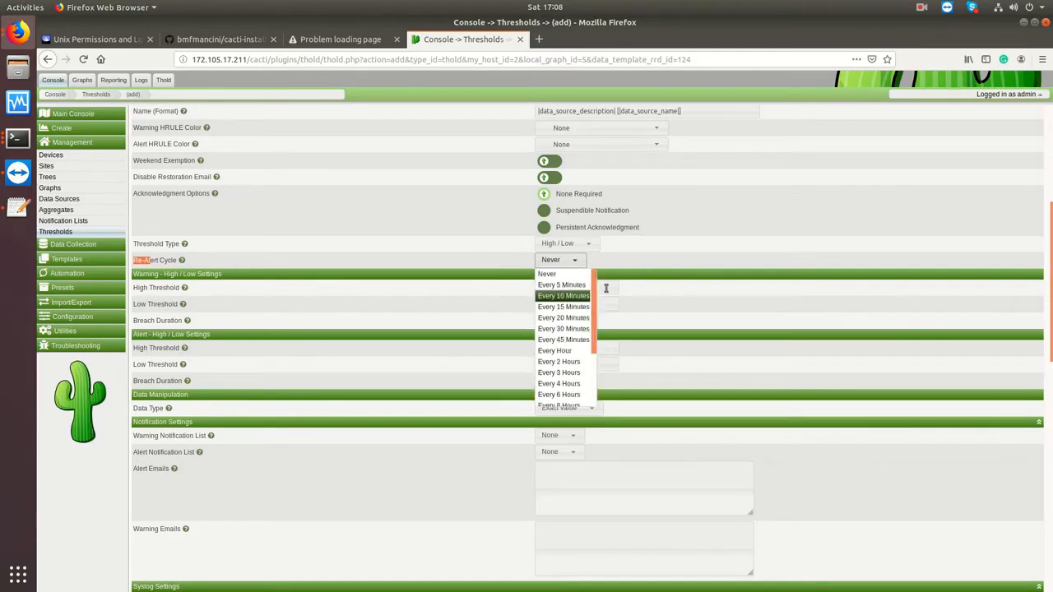
left_click(650, 270)
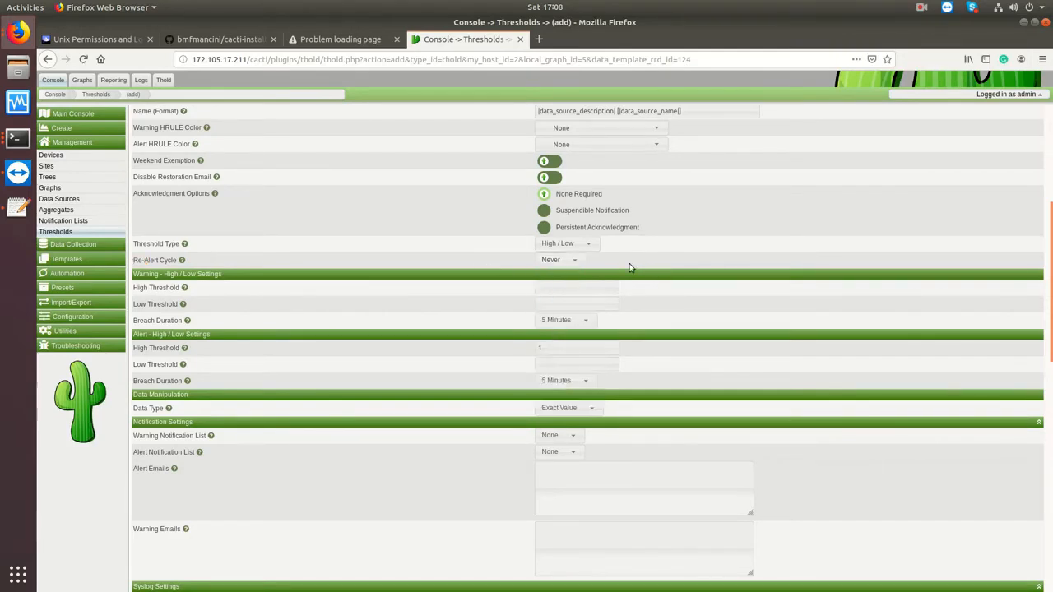
left_click(586, 247)
left_click(402, 251)
left_click(576, 261)
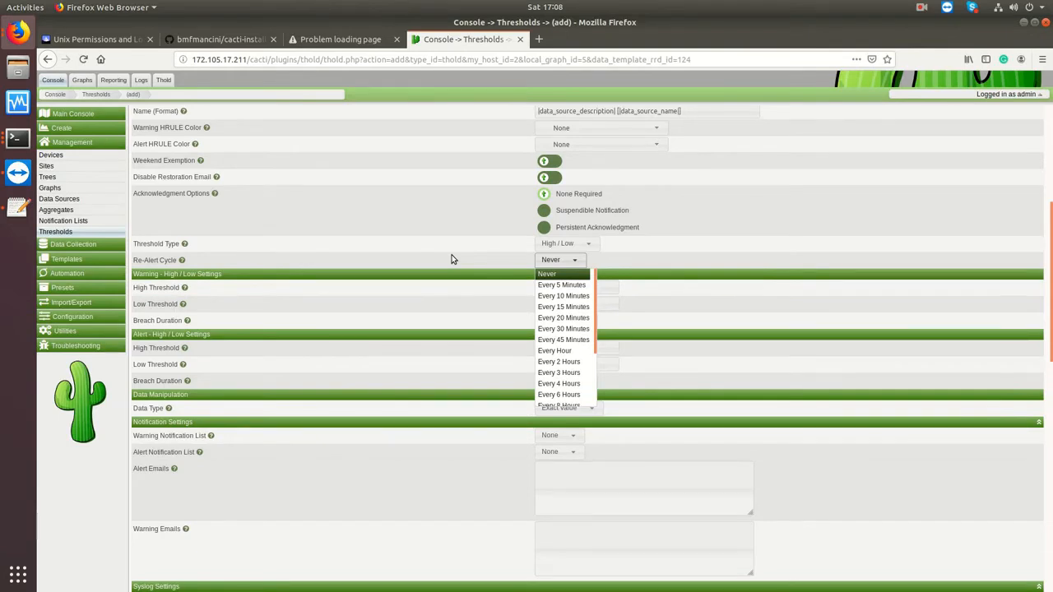
scroll(560, 329, "down", 1)
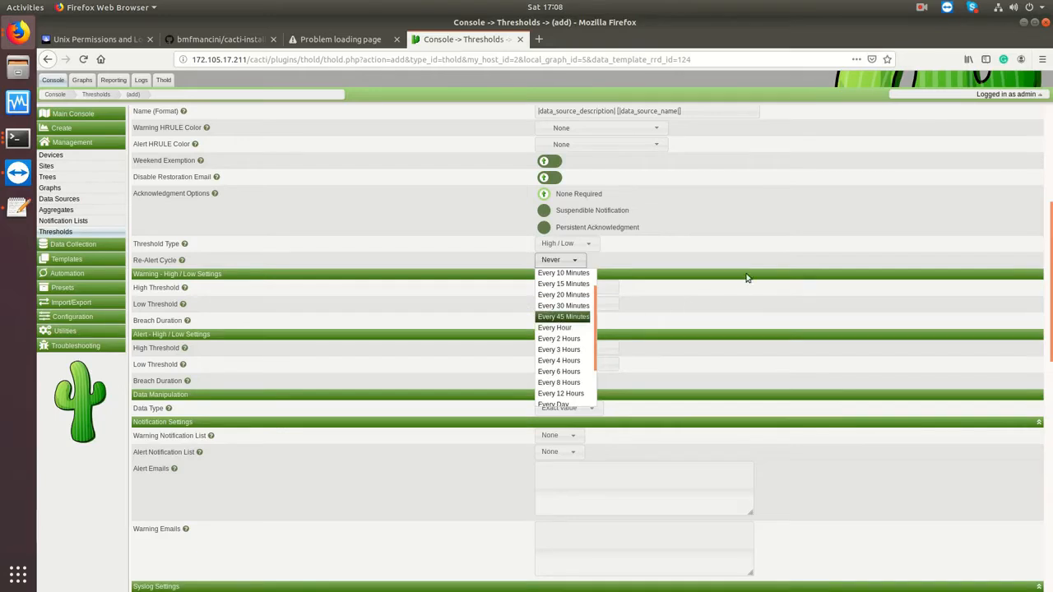
scroll(744, 279, "up", 1)
scroll(743, 247, "up", 1)
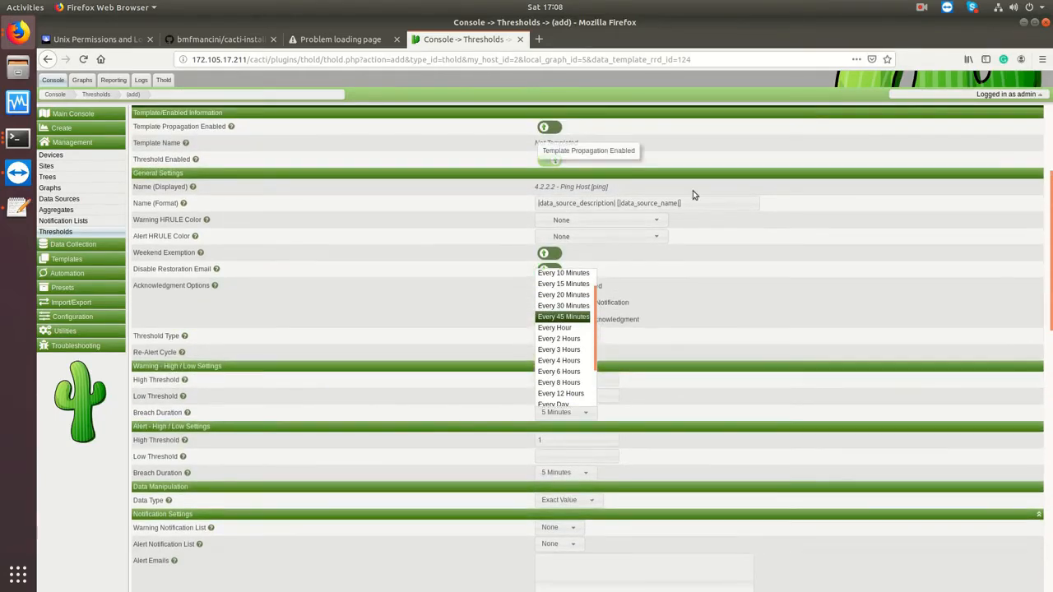
left_click(919, 330)
Step: Read the help for the alert Breach Duration and compare that setting with the Re-Alert Cycle intervals
scroll(700, 312, "down", 3)
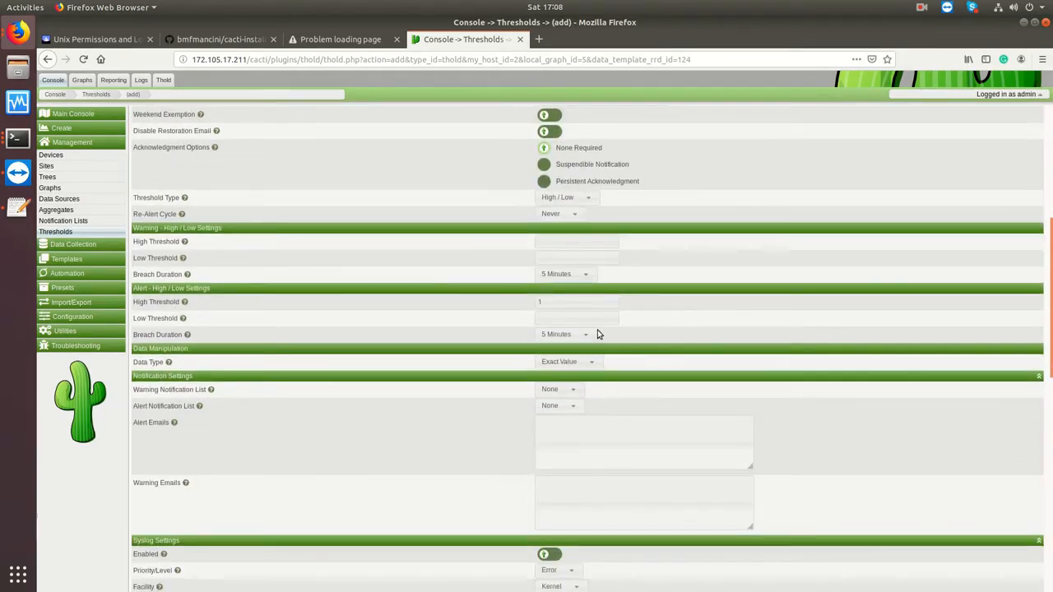
mouse_move(187, 336)
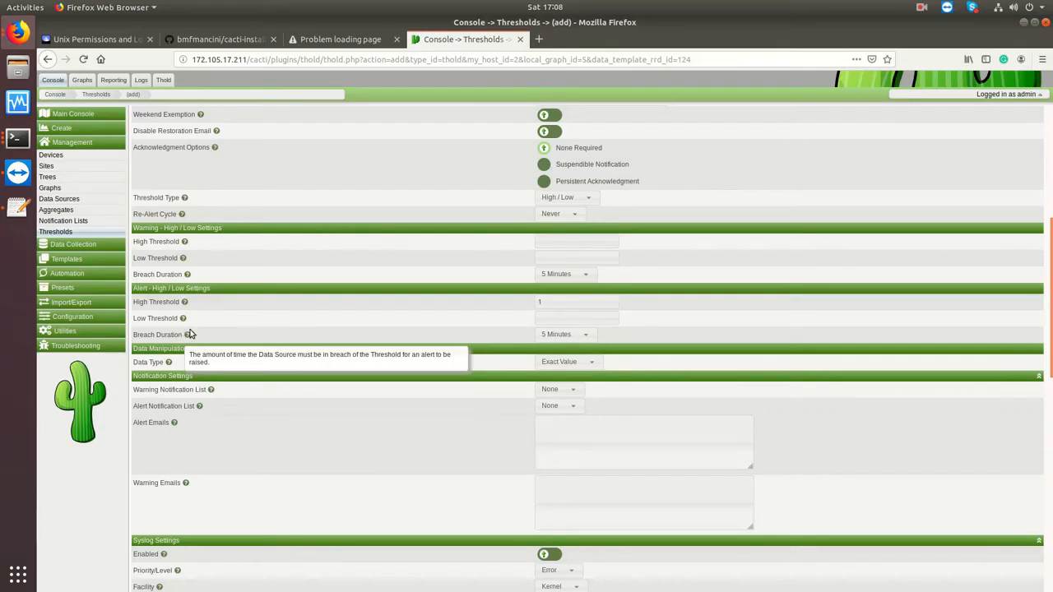
left_click(571, 334)
scroll(683, 338, "up", 1)
scroll(692, 339, "up", 3)
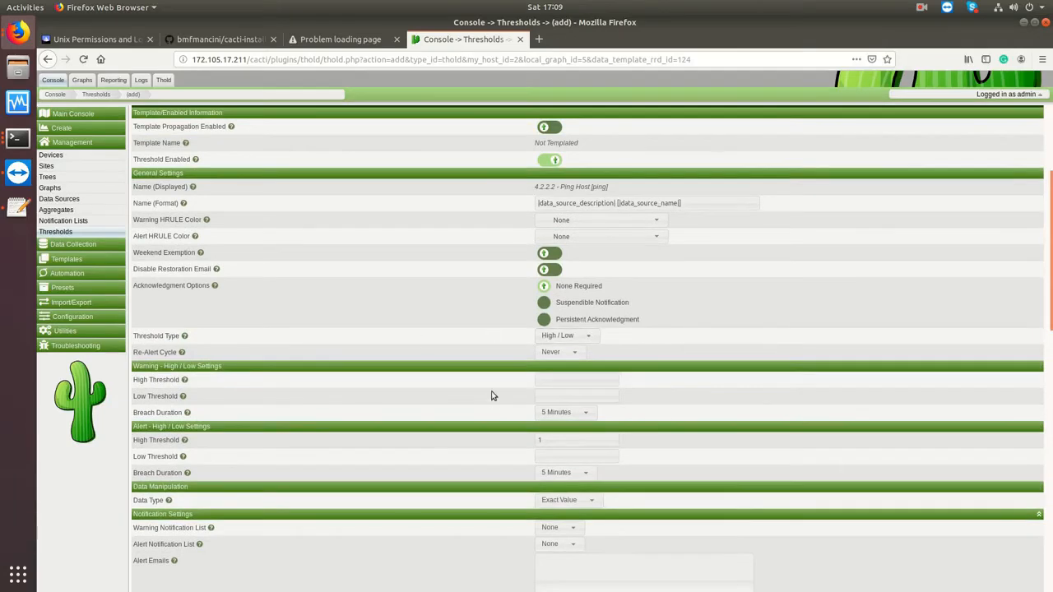
left_click(565, 354)
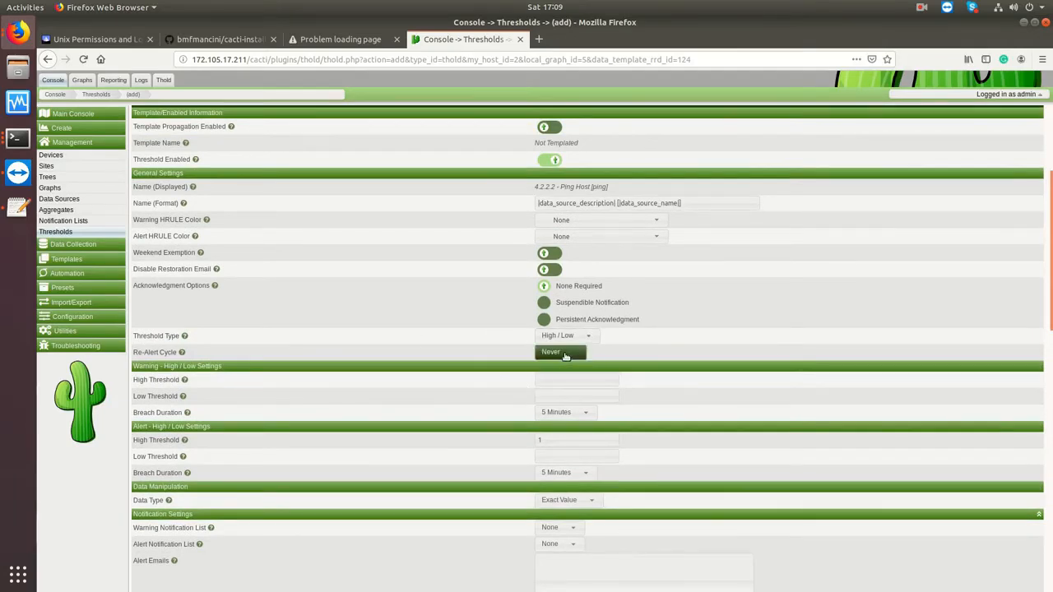
scroll(564, 377, "up", 1)
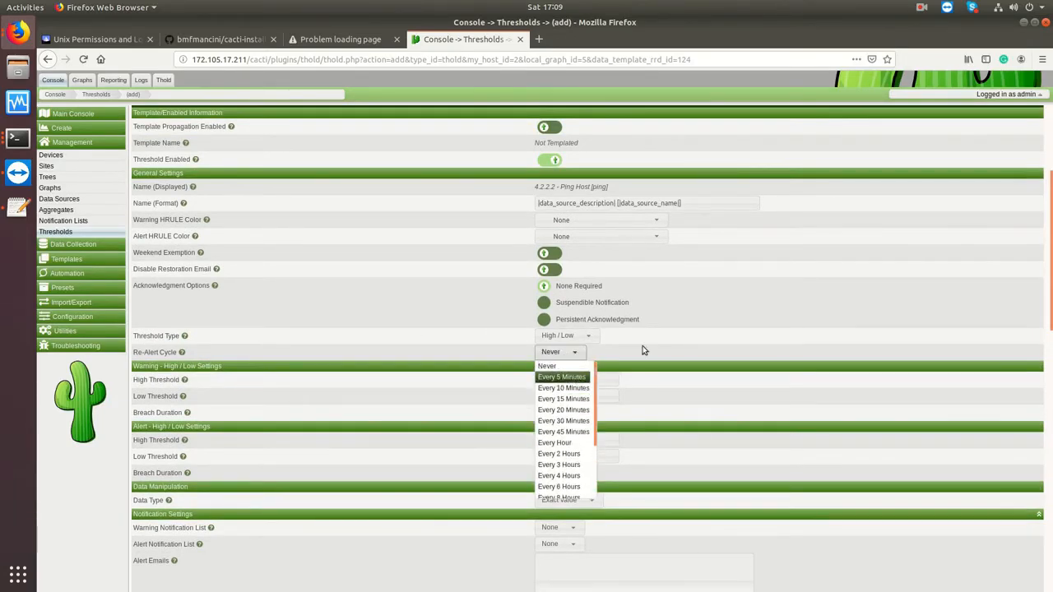
left_click(672, 328)
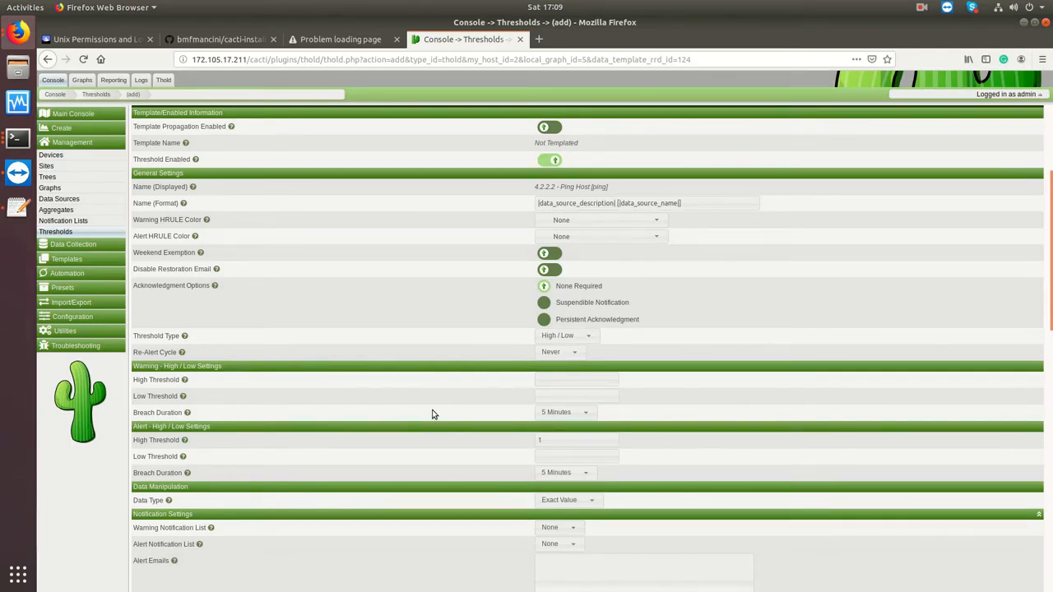
Step: Look through the threshold's notification, syslog and other settings, and review the ping latency graph
scroll(431, 410, "down", 3)
scroll(436, 413, "down", 1)
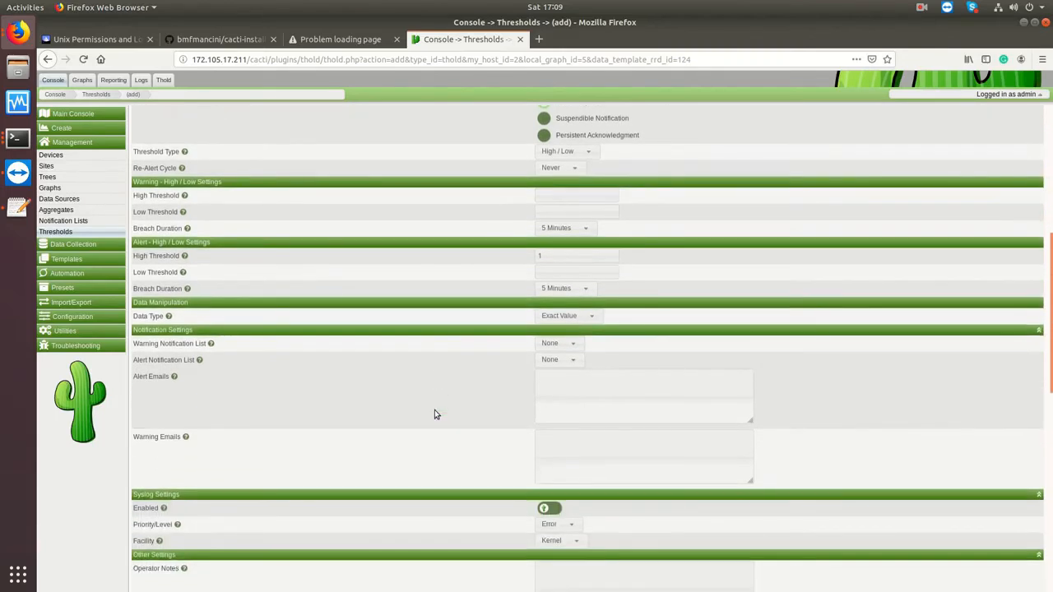
scroll(439, 420, "down", 2)
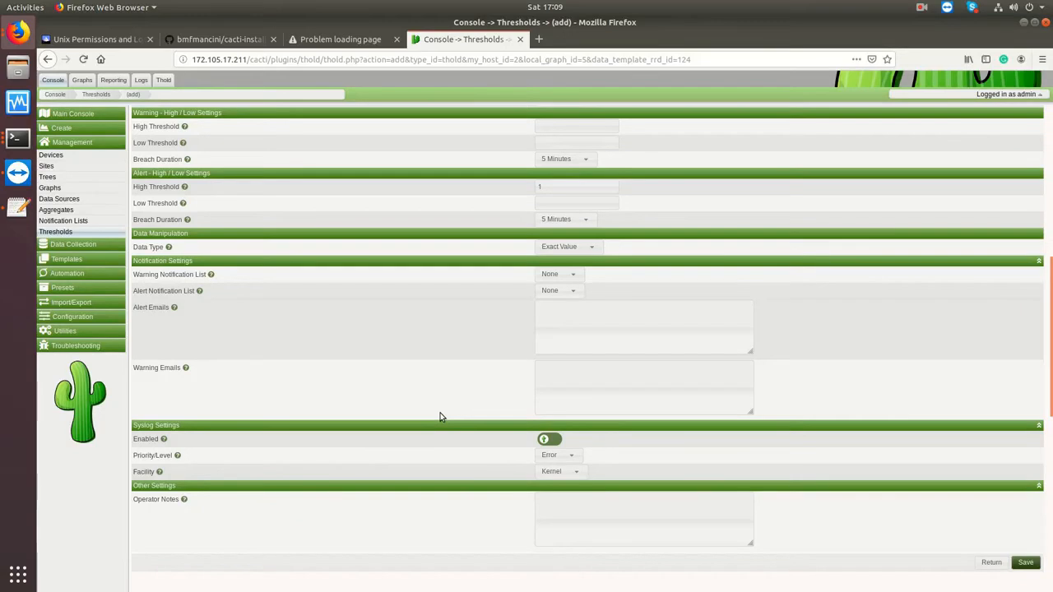
scroll(434, 266, "up", 10)
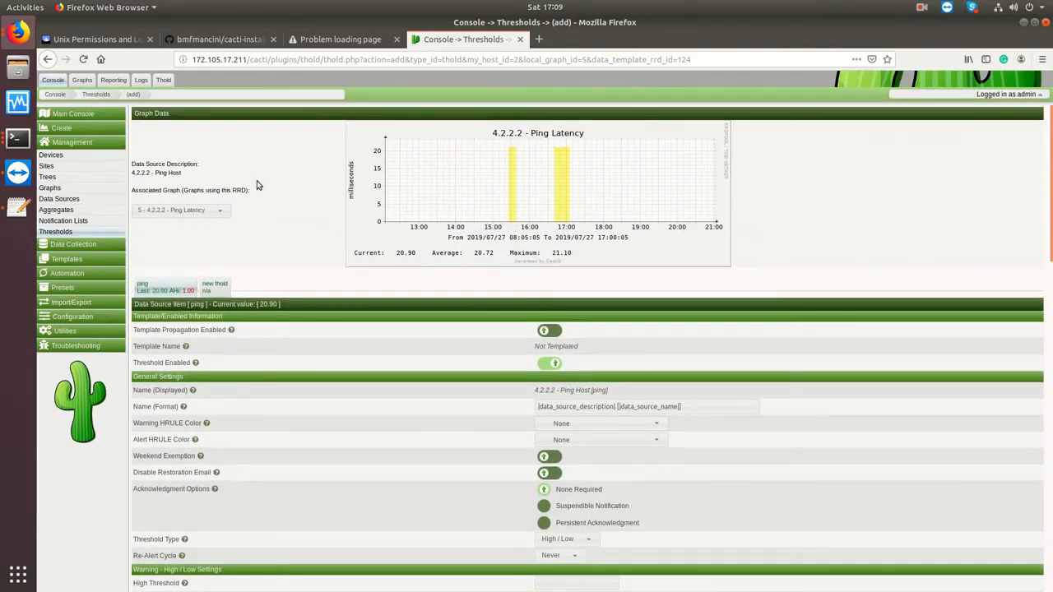
scroll(851, 475, "down", 8)
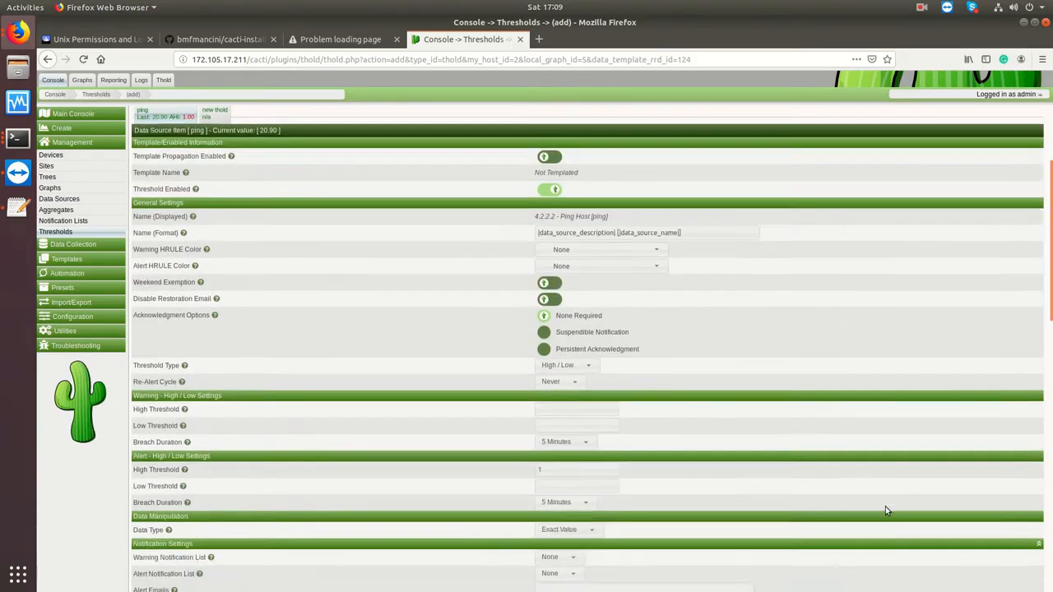
scroll(879, 489, "up", 4)
scroll(350, 278, "up", 4)
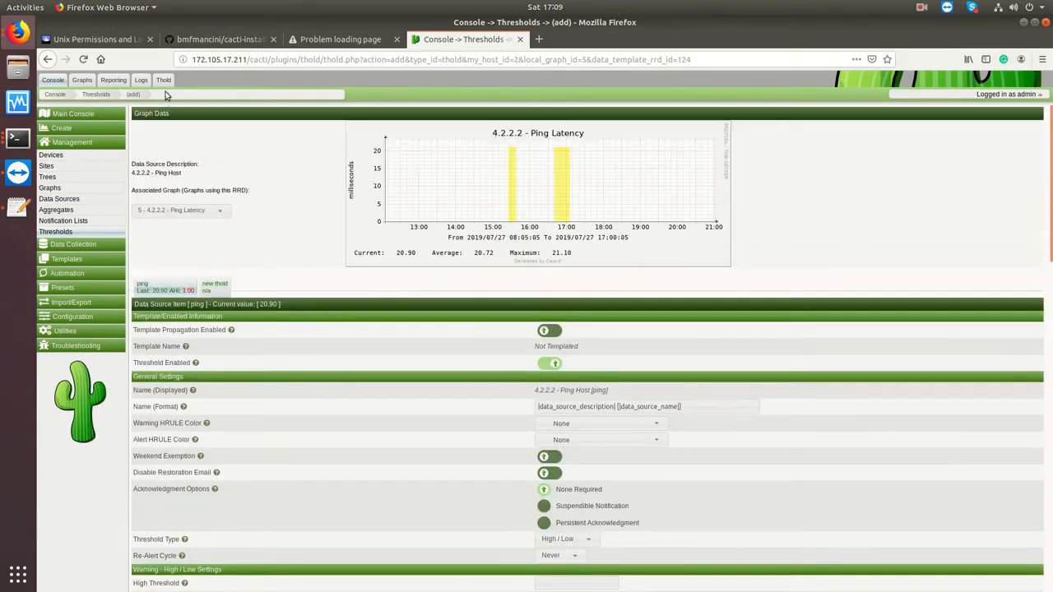
Step: Open the Thold threshold status list and check the ping threshold's current value against its high limit
left_click(163, 80)
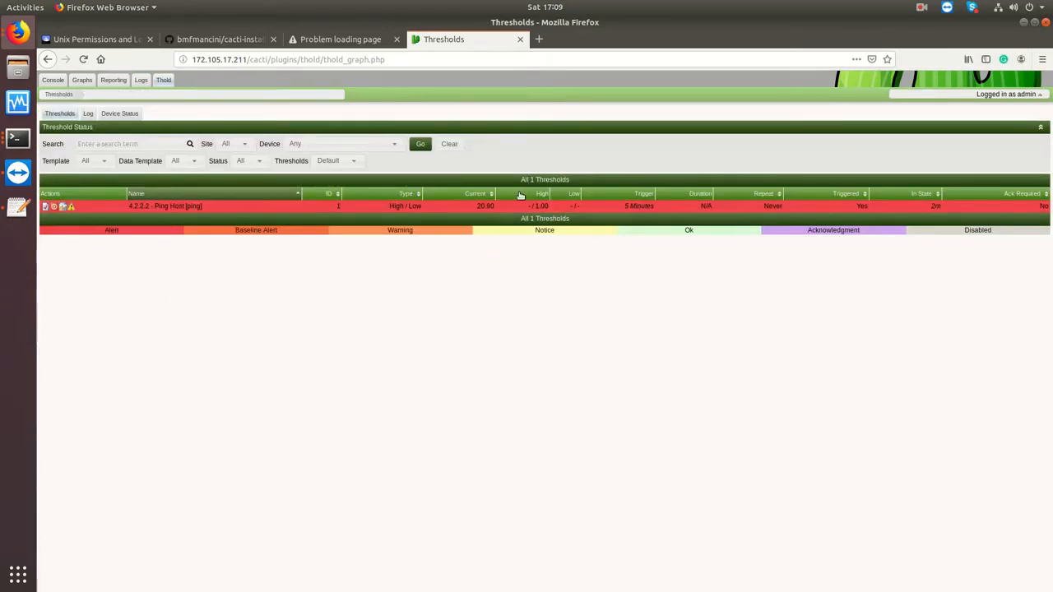
left_click_drag(477, 207, 491, 207)
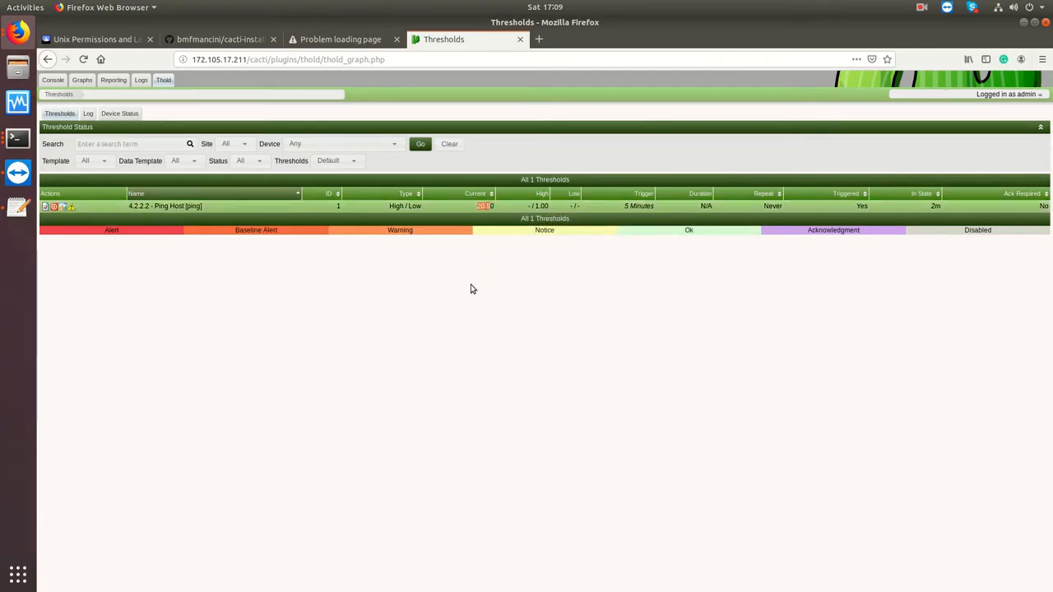
mouse_move(532, 200)
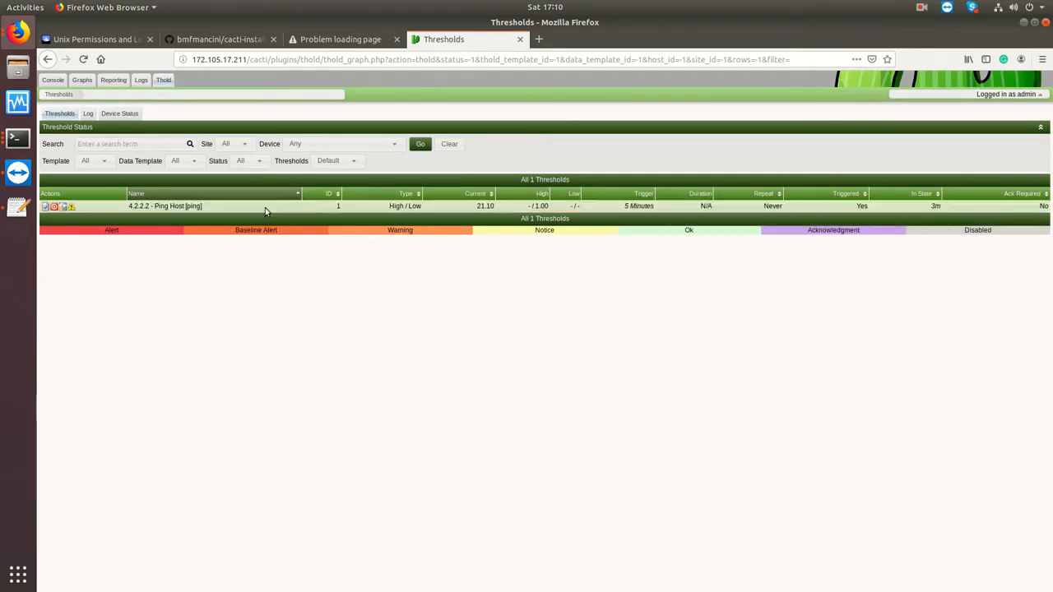
Step: View the daily, weekly, monthly and yearly ping latency graphs for the threshold's 4.2.2.2 device
left_click(63, 208)
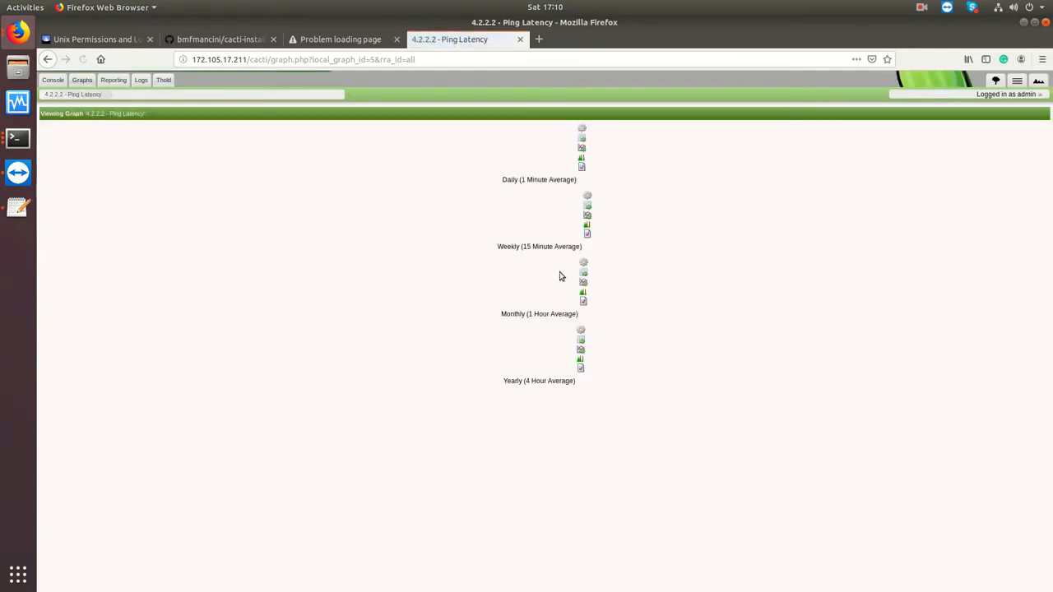
scroll(324, 279, "down", 3)
scroll(331, 280, "up", 3)
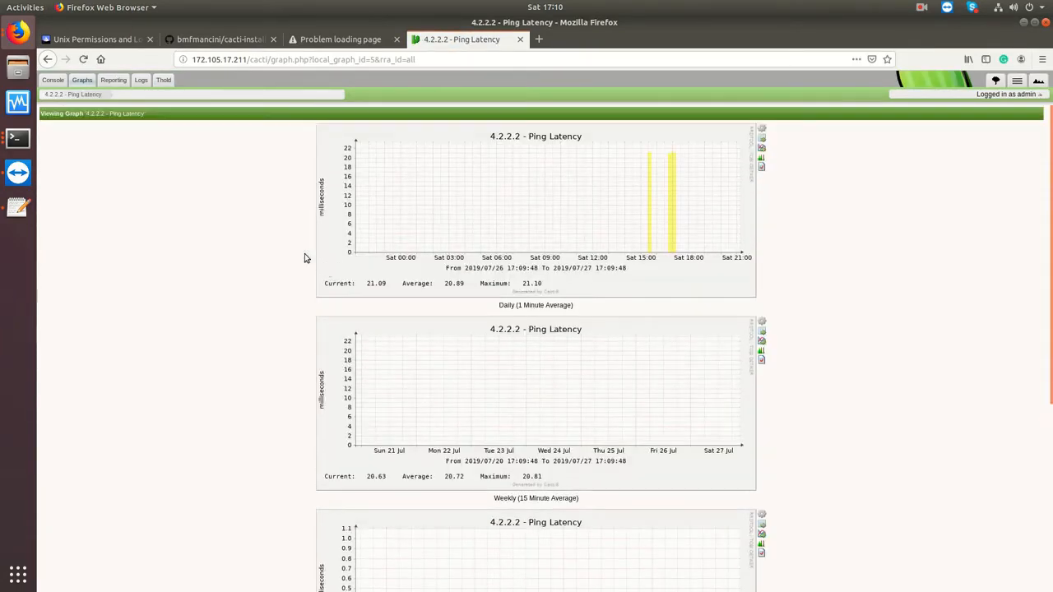
Step: Return to the threshold status list, disable the ping threshold and enable it again
left_click(47, 59)
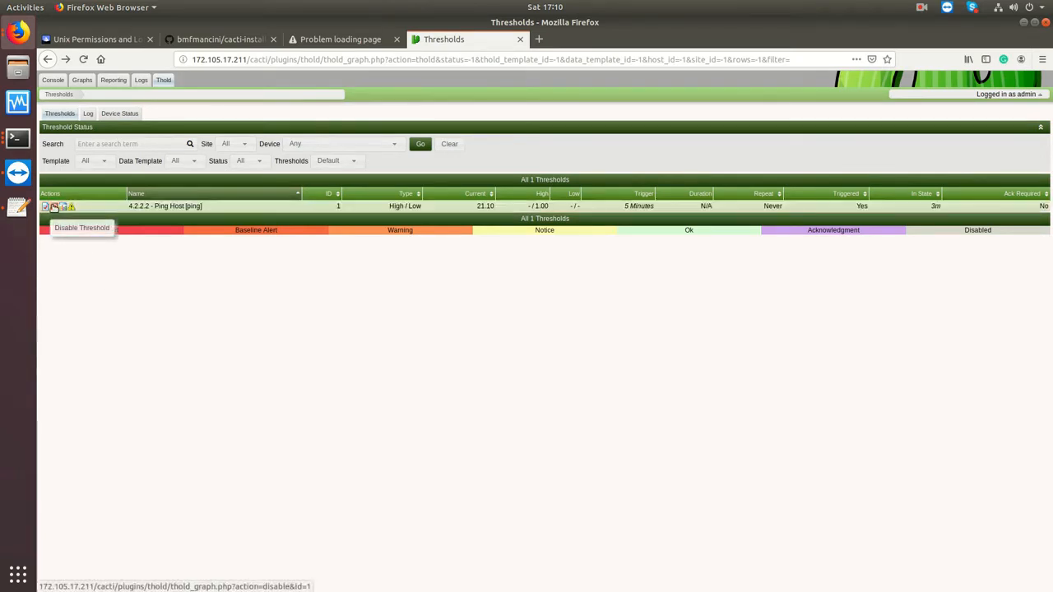
left_click(54, 207)
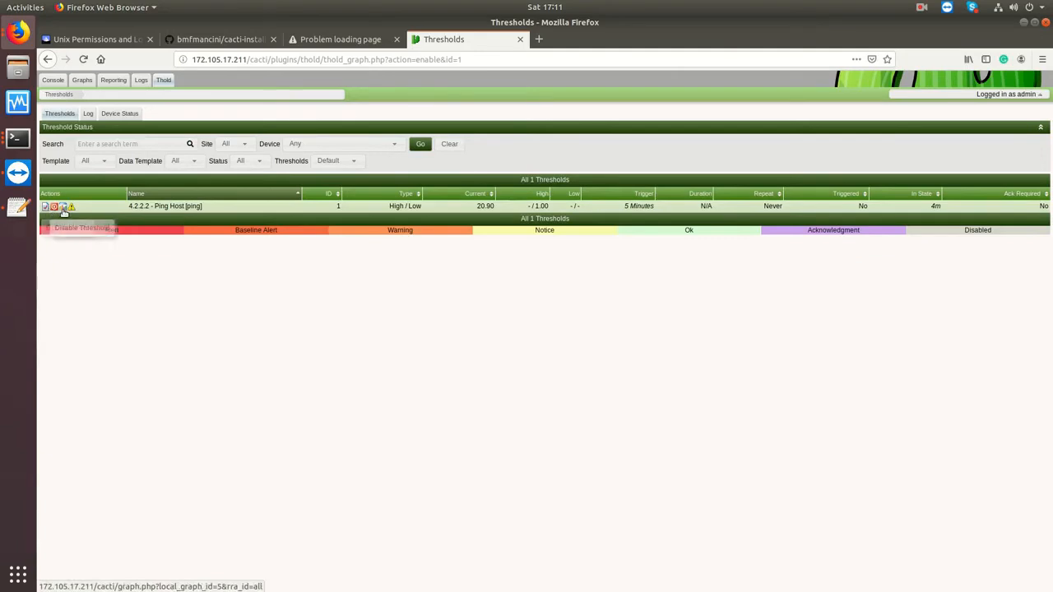
Step: Open the ping threshold's log and clear its device and threshold filters to view all log entries
left_click(72, 208)
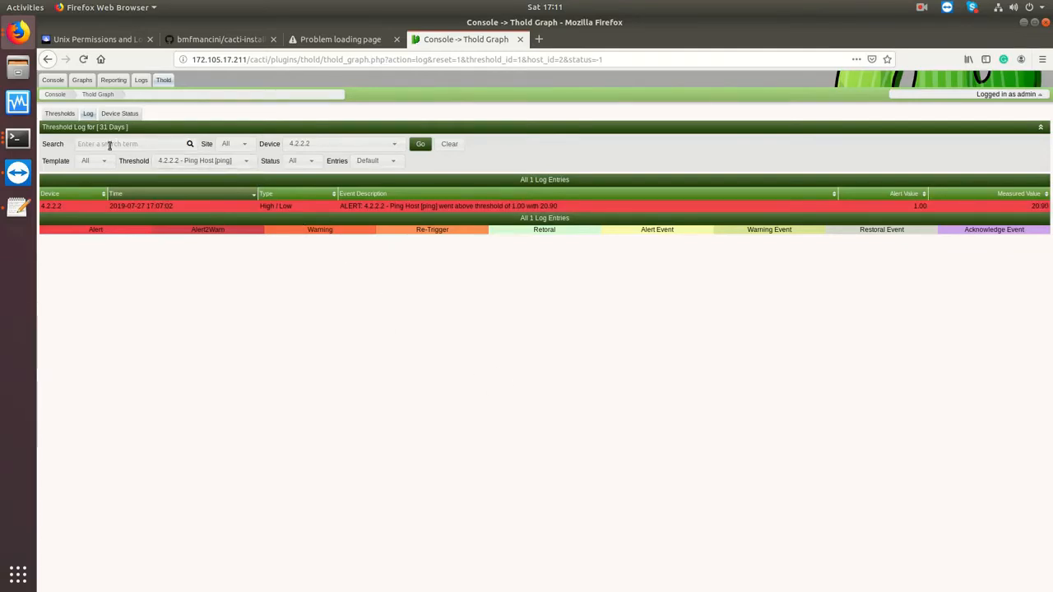
left_click(449, 144)
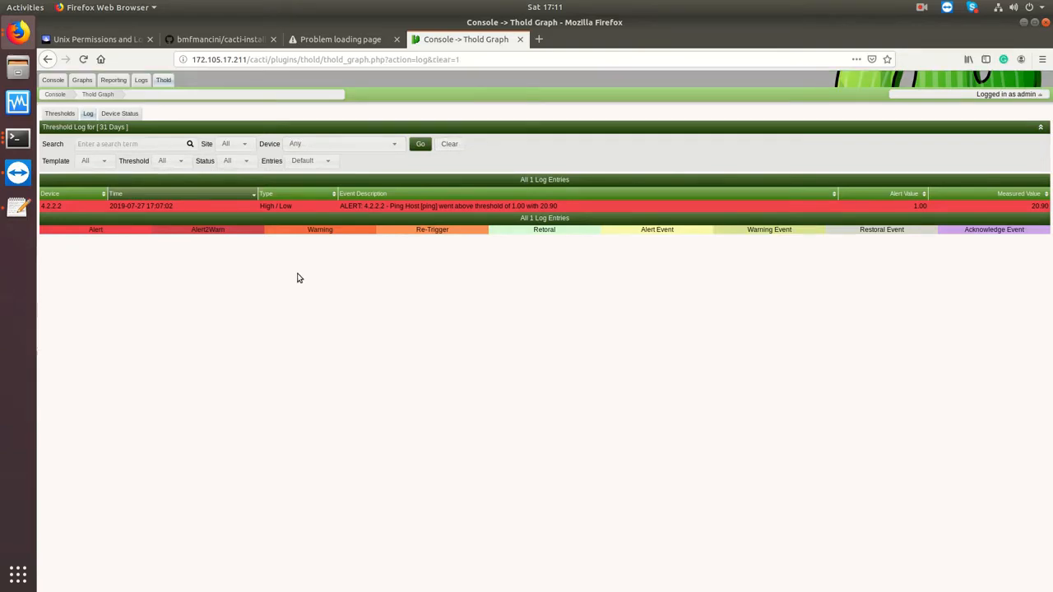
Step: Check the Thold device status list and return to the threshold log
left_click(123, 114)
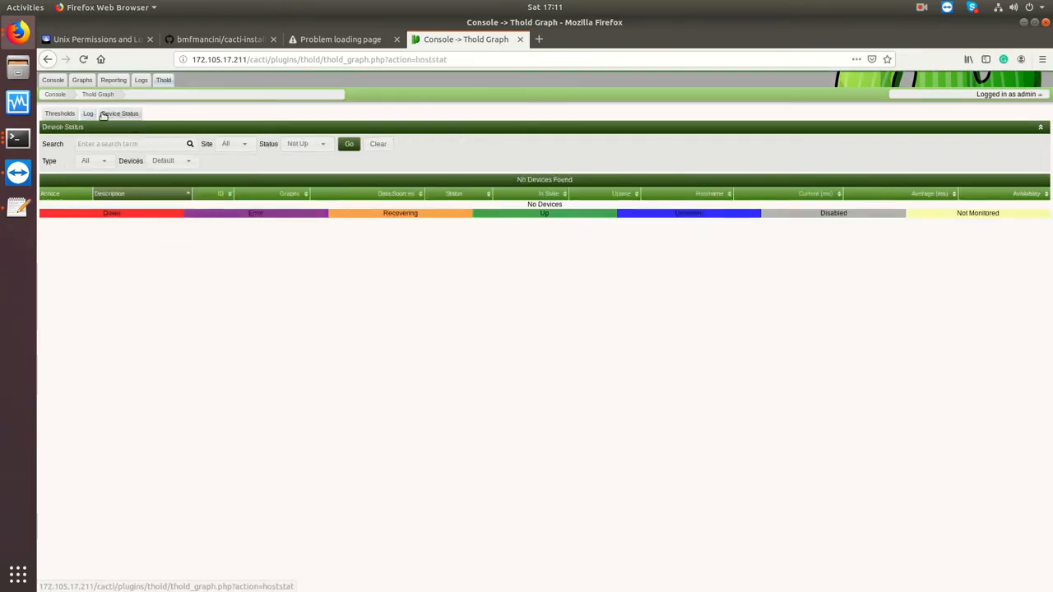
left_click(88, 113)
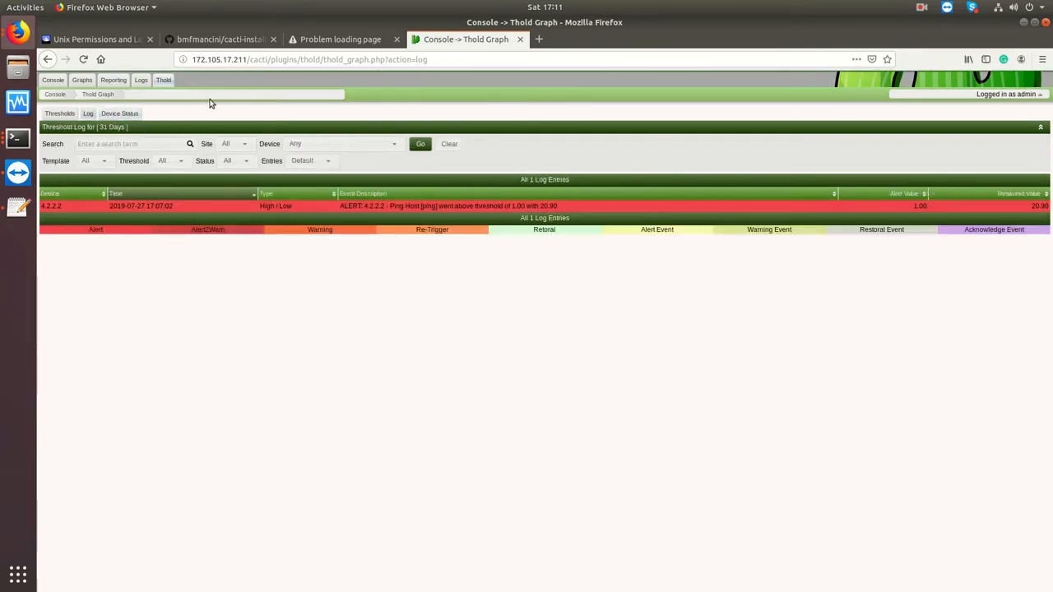
Step: Open the Alerting/Thold settings in the Cacti configuration and review the general options, including Auto Create Thresholds
left_click(53, 80)
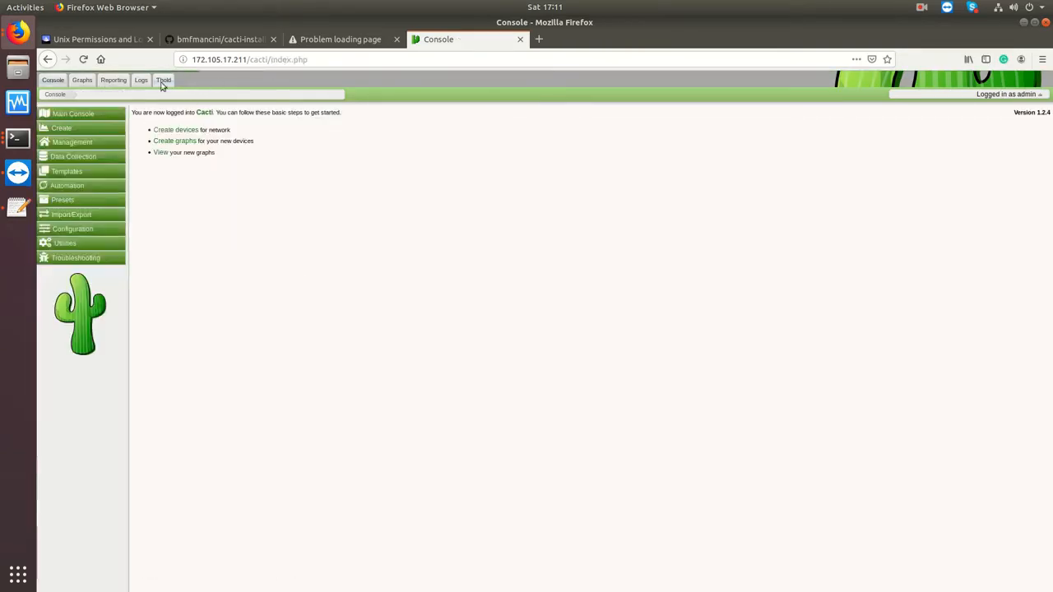
left_click(78, 228)
left_click(51, 241)
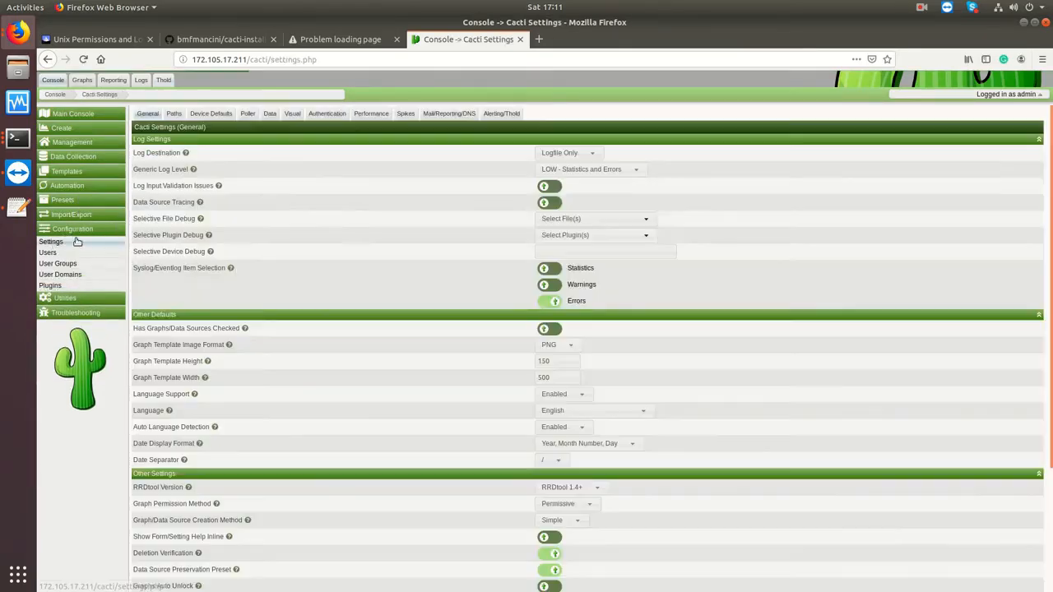
left_click(501, 113)
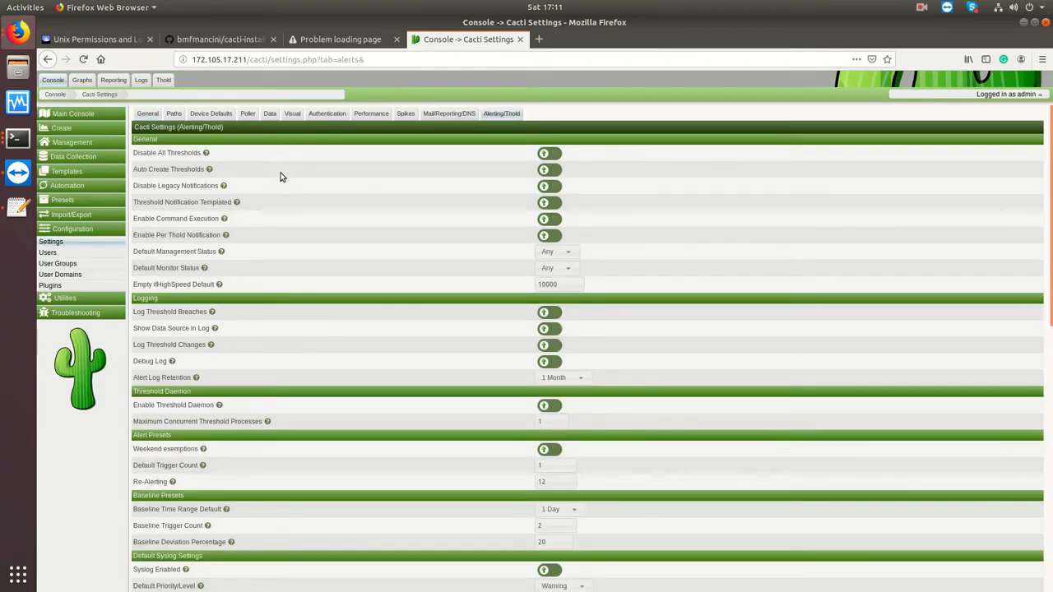
scroll(280, 177, "down", 2)
scroll(280, 177, "up", 2)
left_click_drag(182, 169, 240, 171)
left_click(239, 171)
mouse_move(210, 171)
Step: Read the description of Enable Command Execution in the general Thold settings and turn the option on
scroll(284, 212, "down", 1)
scroll(301, 176, "down", 1)
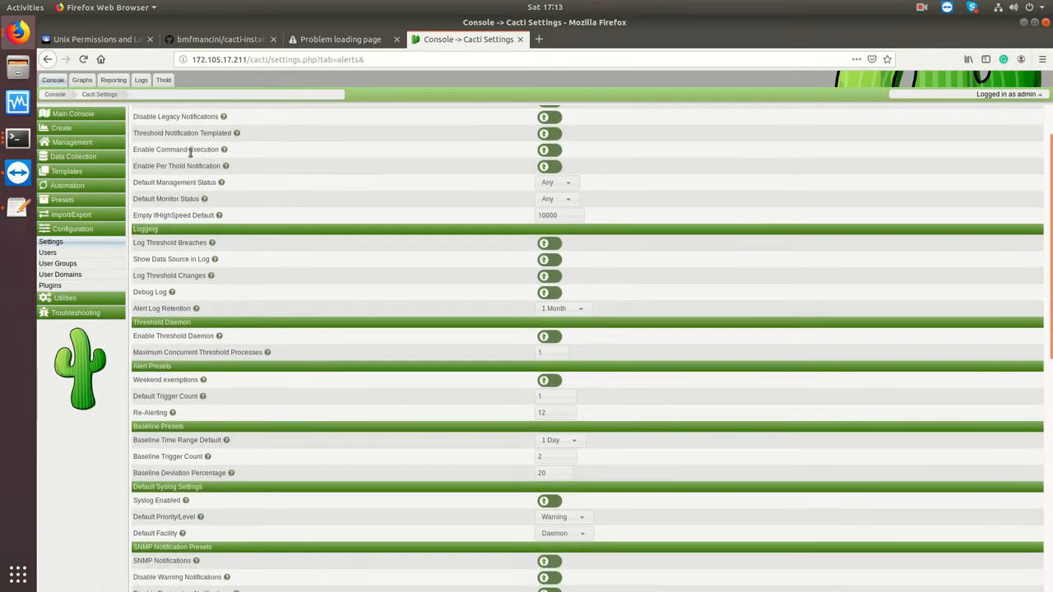
left_click_drag(181, 152, 133, 151)
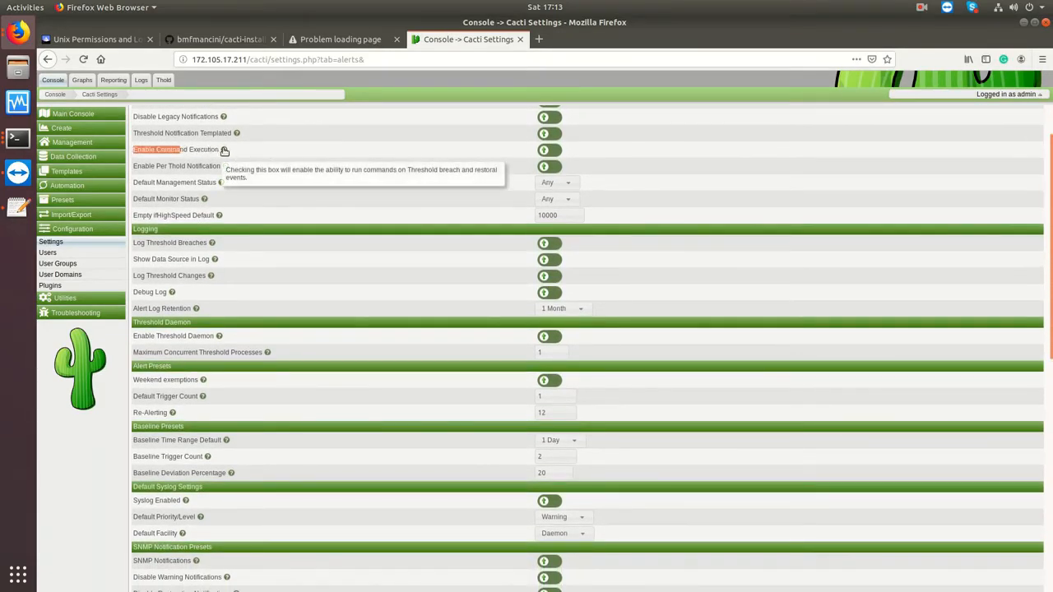
left_click(270, 158)
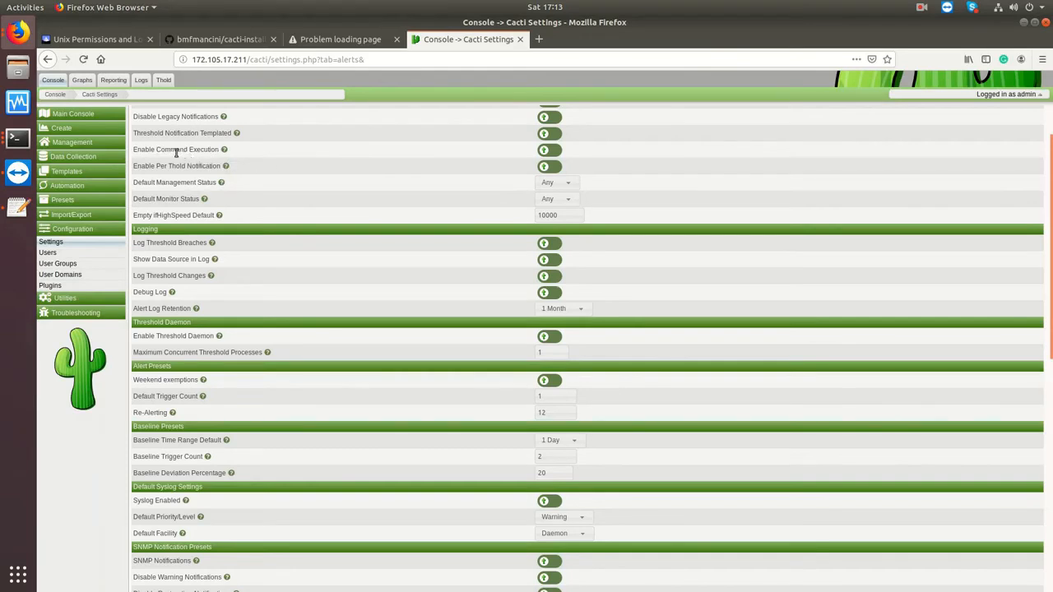
left_click_drag(177, 152, 273, 152)
left_click(549, 155)
Step: Turn on Log Threshold Breaches in the Thold logging settings
scroll(300, 170, "down", 1)
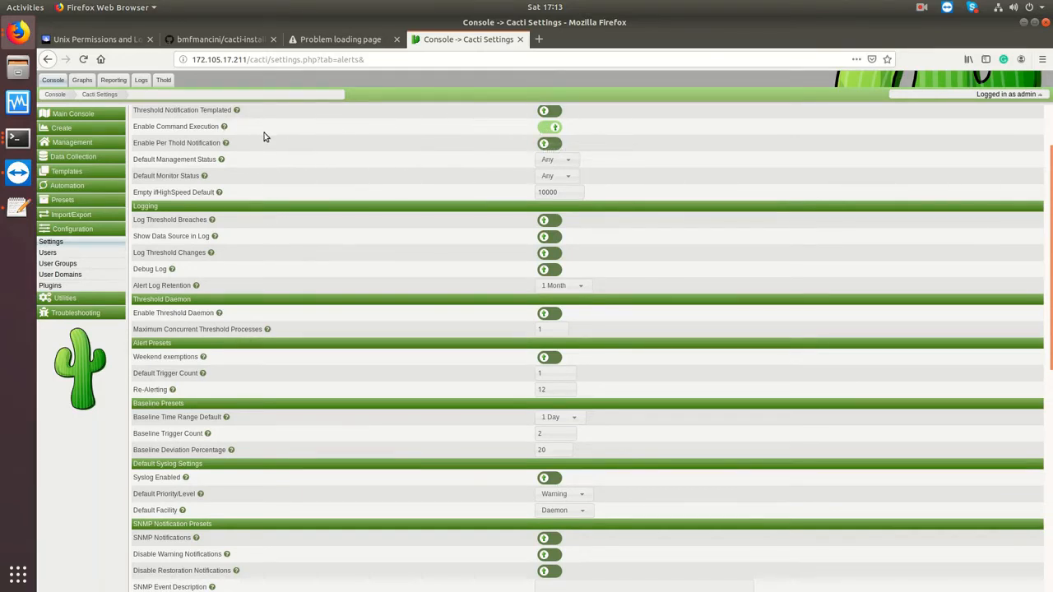
scroll(264, 136, "down", 1)
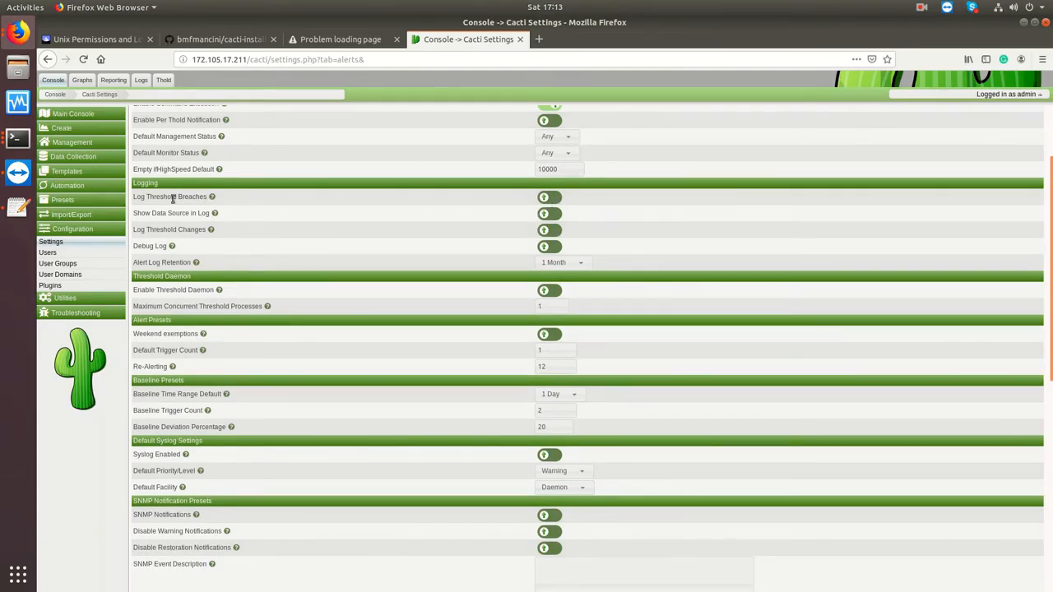
left_click(541, 200)
Step: Review the remaining Thold settings, from the alert presets through emailing, device notification options and alert/warning message defaults
scroll(341, 243, "down", 2)
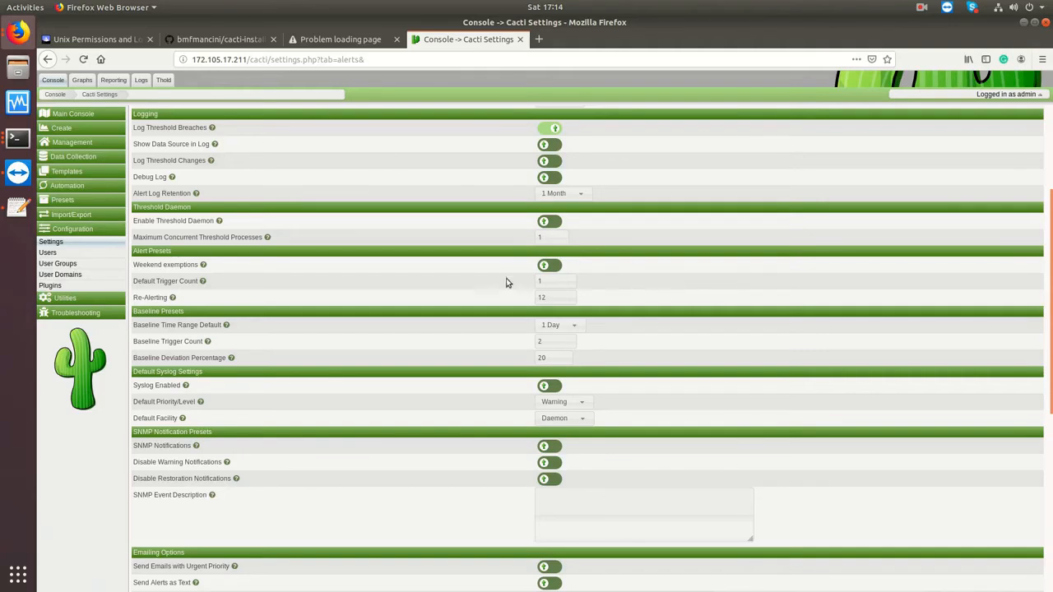
scroll(375, 313, "down", 2)
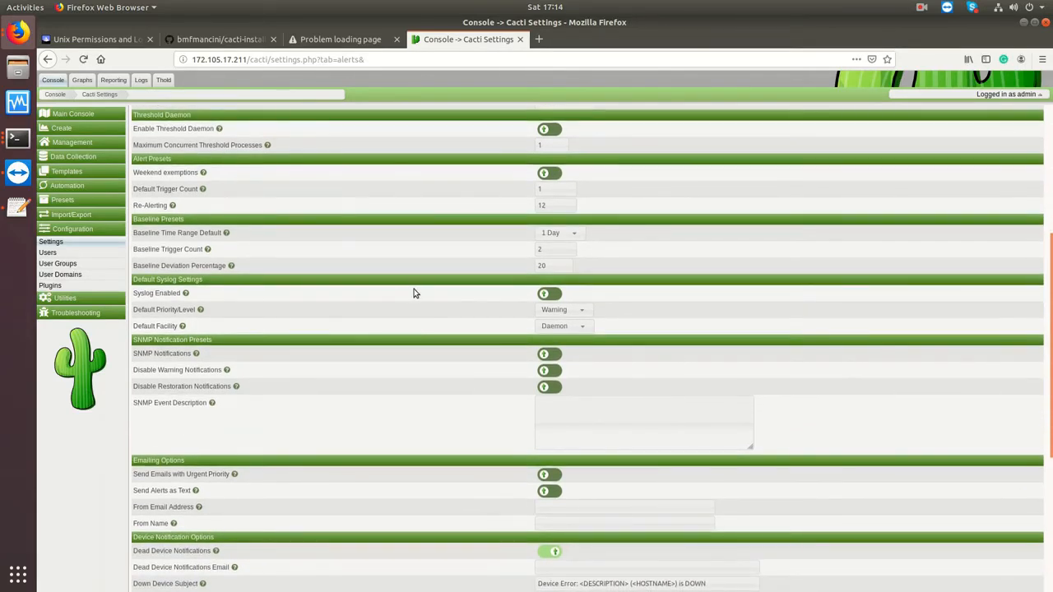
scroll(301, 327, "down", 2)
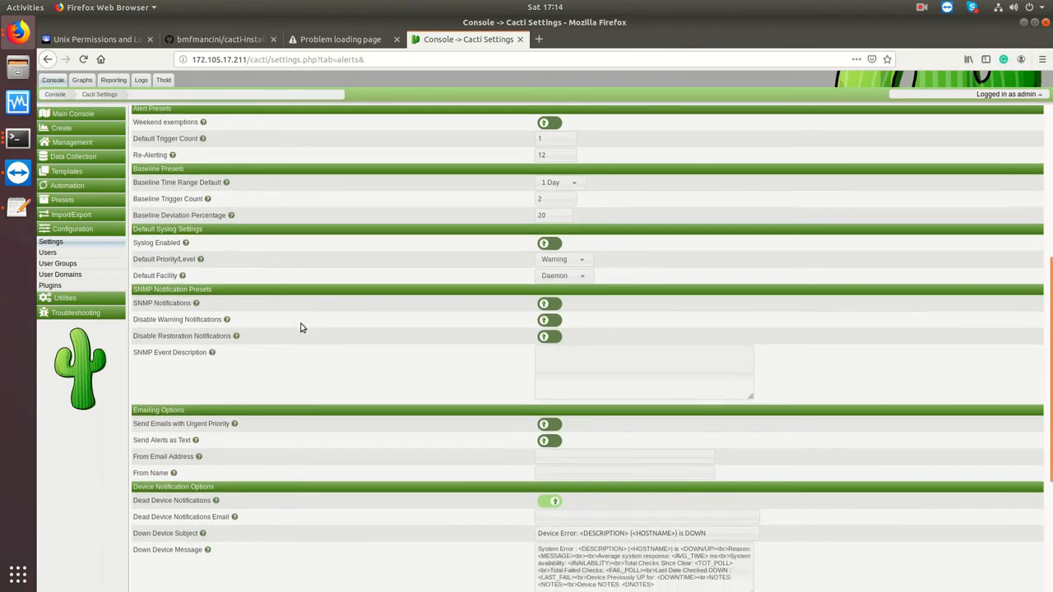
scroll(370, 273, "up", 5)
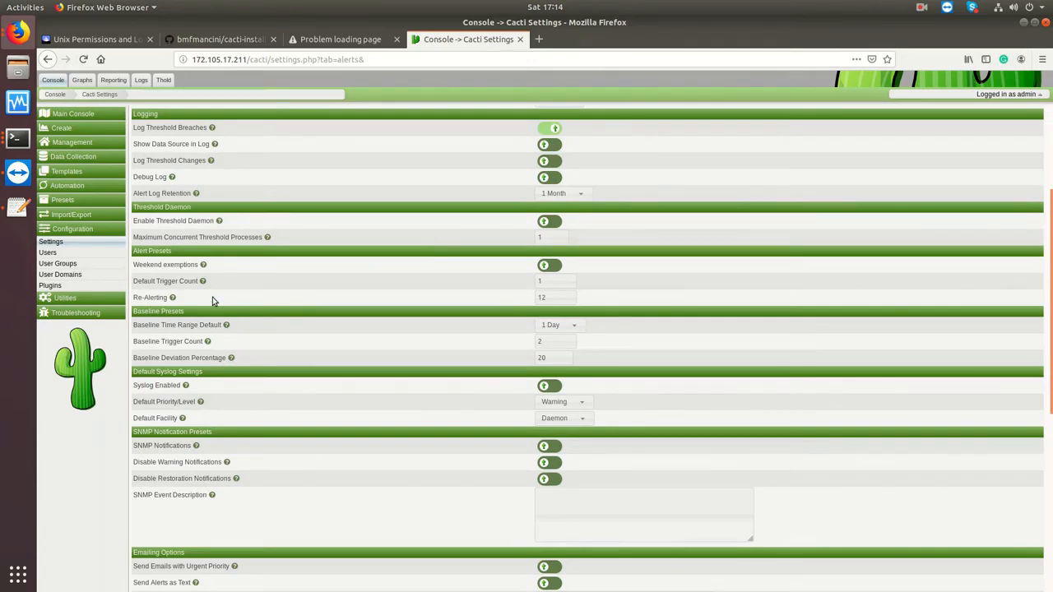
scroll(300, 306, "down", 7)
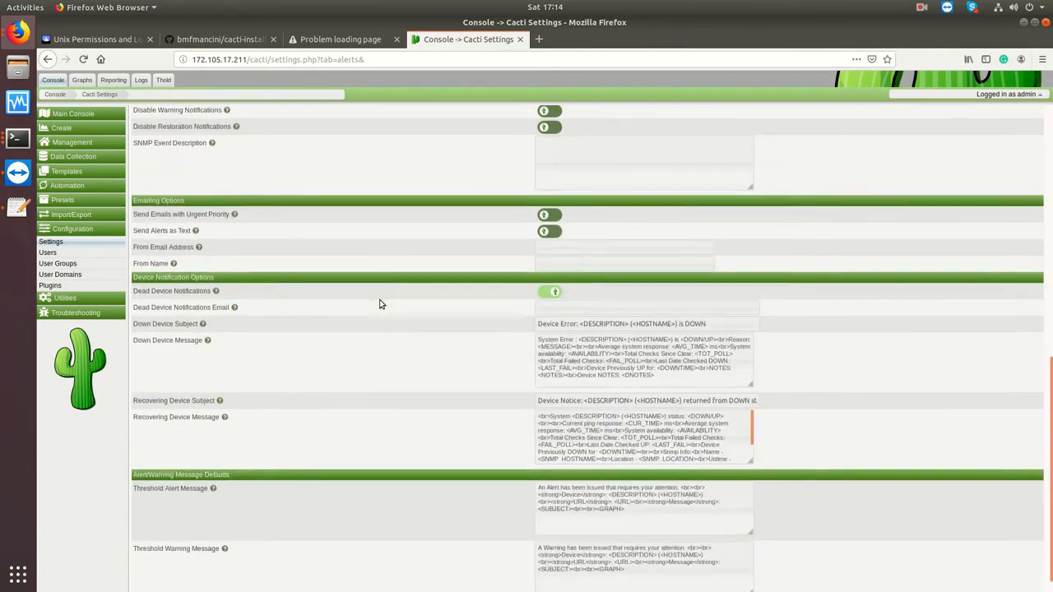
scroll(380, 304, "down", 1)
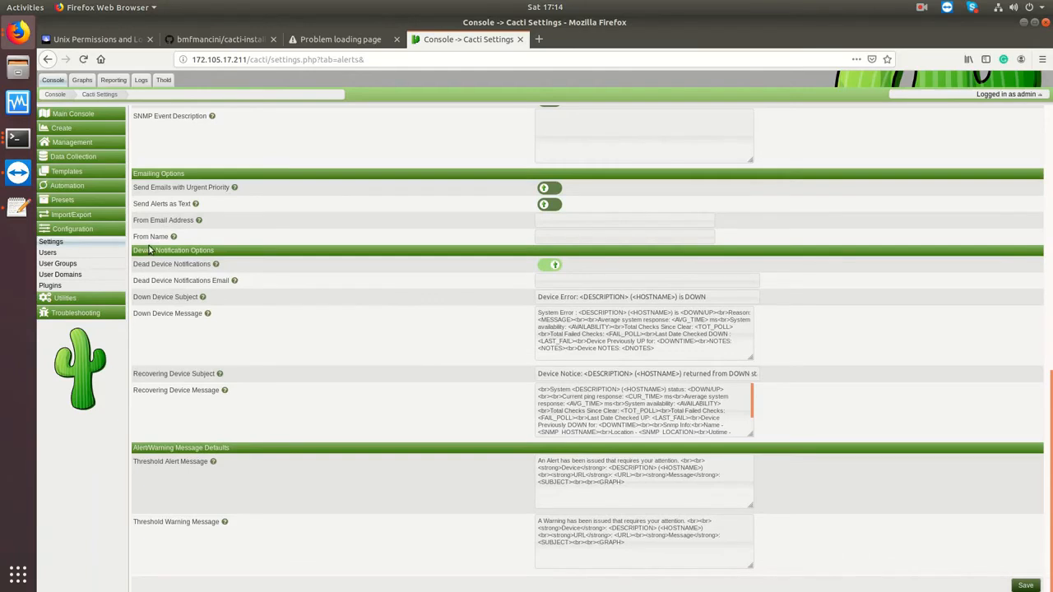
left_click_drag(160, 247, 849, 552)
left_click(847, 549)
Step: Add a new last line to the Down Device Message reading "Call support @" plus the support phone number, and save the settings
mouse_move(207, 315)
left_click(580, 311)
left_click(675, 351)
key("Return")
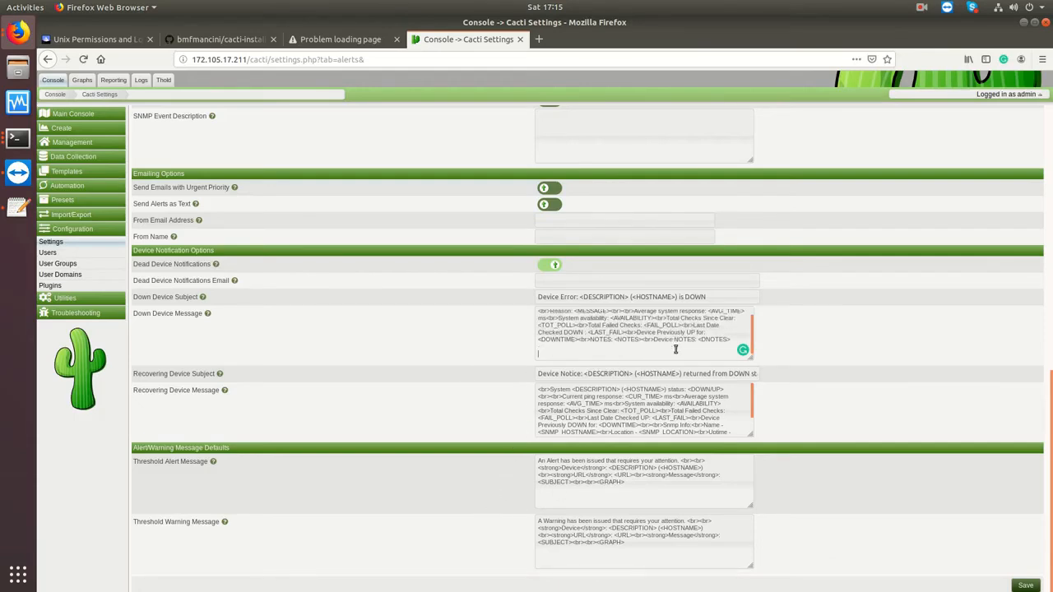
type("Call support @ 1-800-444-4444")
left_click(1025, 585)
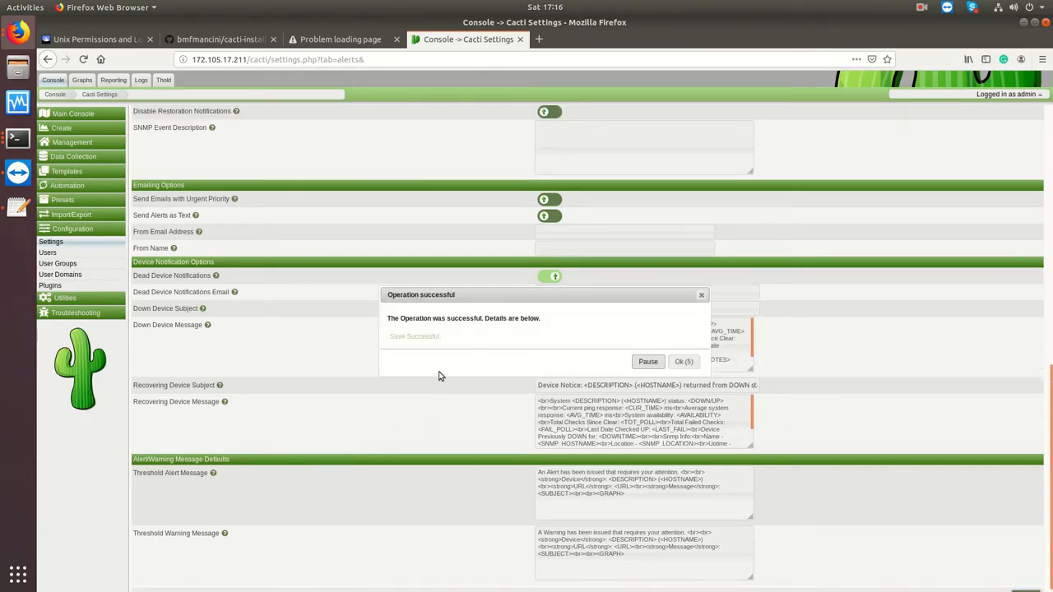
left_click(688, 363)
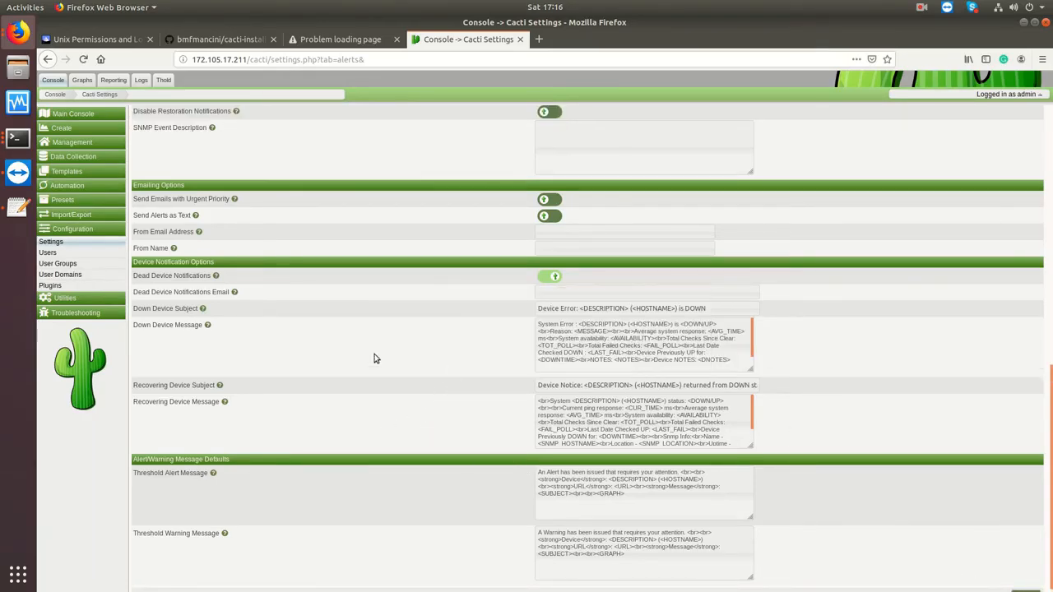
Step: Open the 4.2.2.2 ping threshold for editing and go to its Event Triggering (Shell Command) settings
scroll(376, 357, "up", 12)
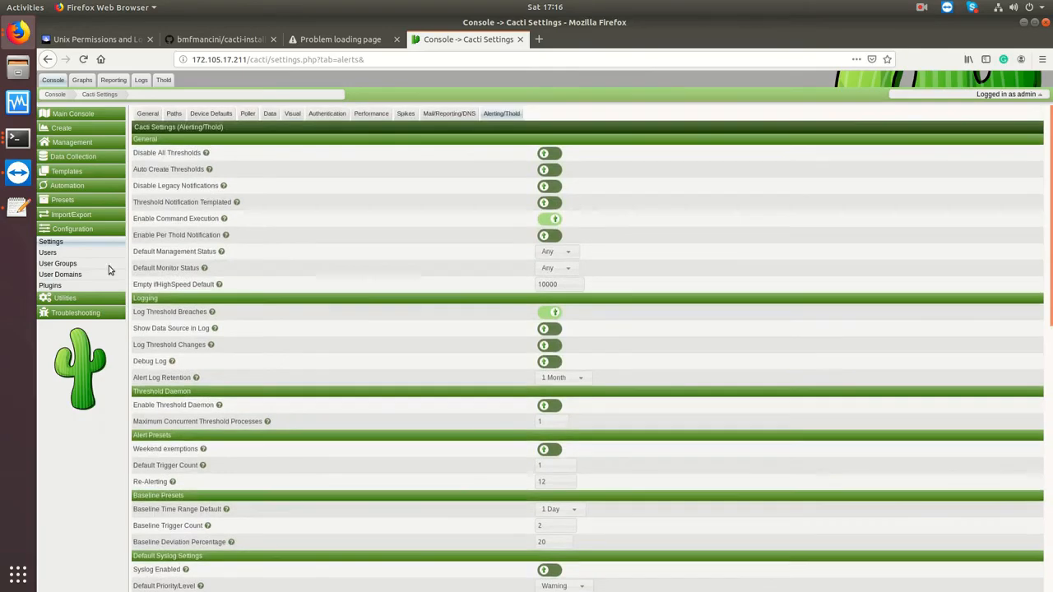
left_click(71, 143)
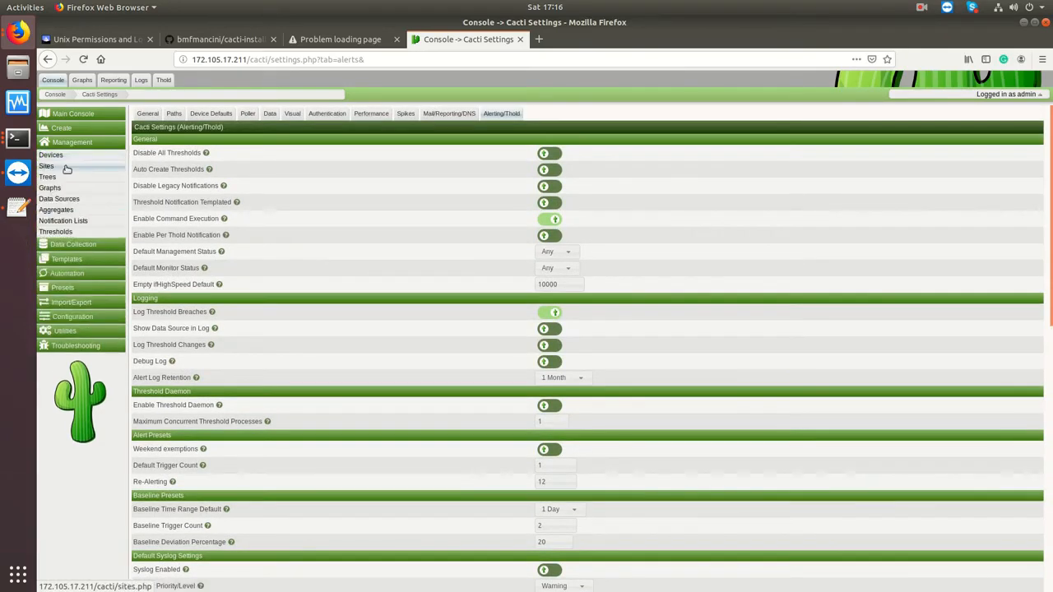
left_click(54, 232)
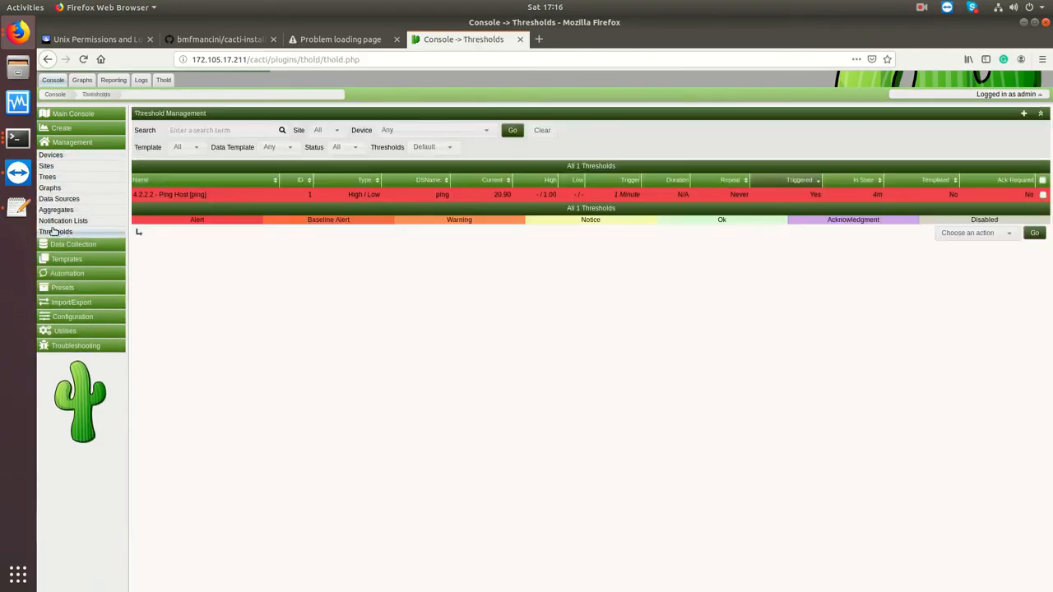
left_click(146, 196)
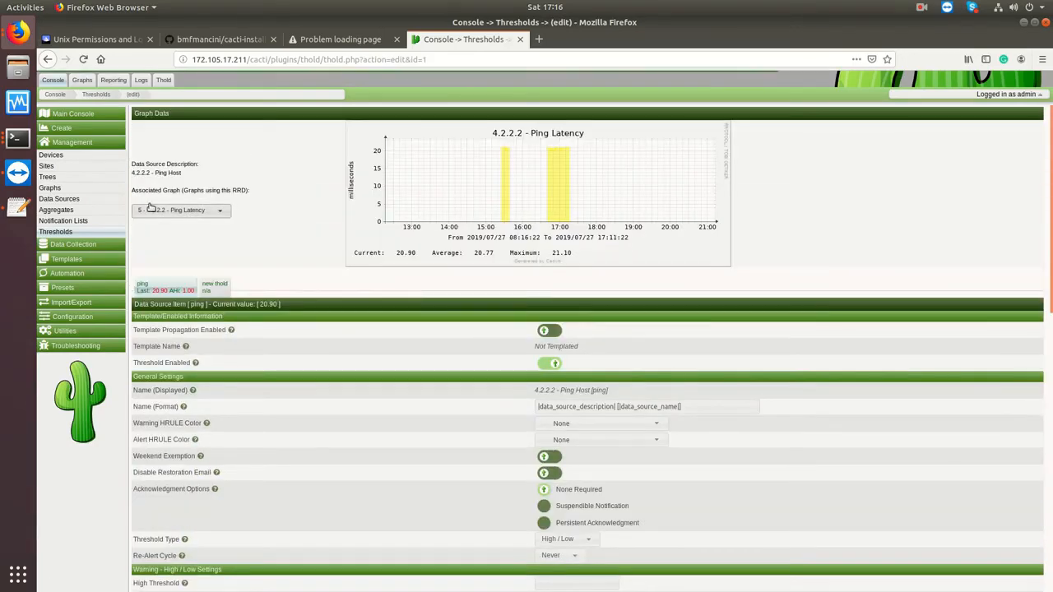
scroll(322, 298, "down", 2)
scroll(321, 244, "down", 8)
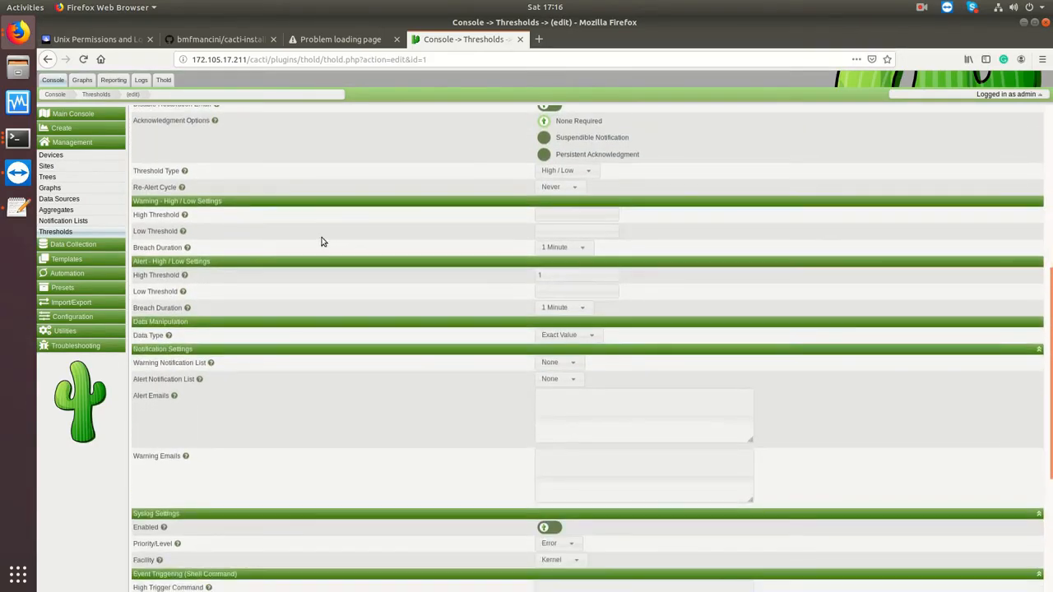
scroll(322, 240, "down", 5)
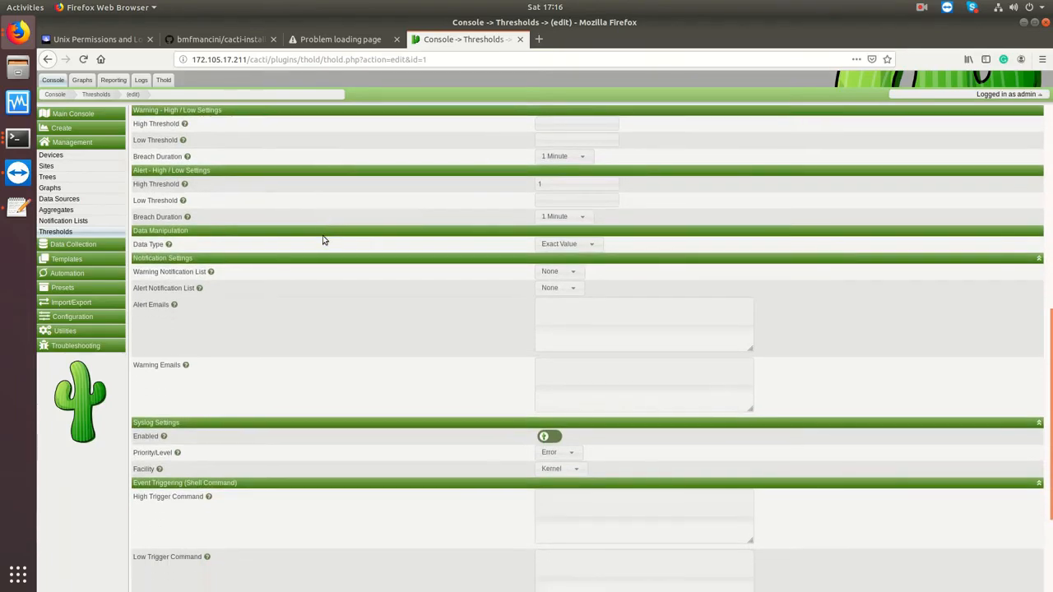
scroll(322, 237, "down", 1)
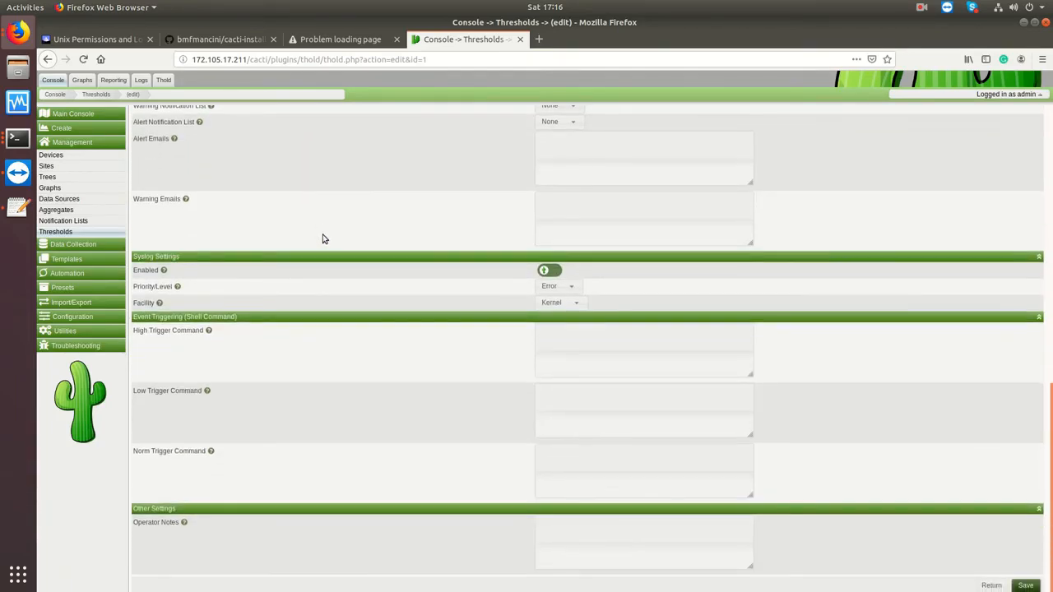
Step: Examine the High, Low and Norm Trigger Command fields of the ping threshold
double_click(146, 331)
left_click_drag(215, 342, 200, 332)
left_click(176, 390)
left_click_drag(176, 453, 240, 451)
left_click(449, 406)
Step: Switch to GitHub and open the twillo_bash repository from the owner's repository list
left_click(539, 38)
left_click(251, 44)
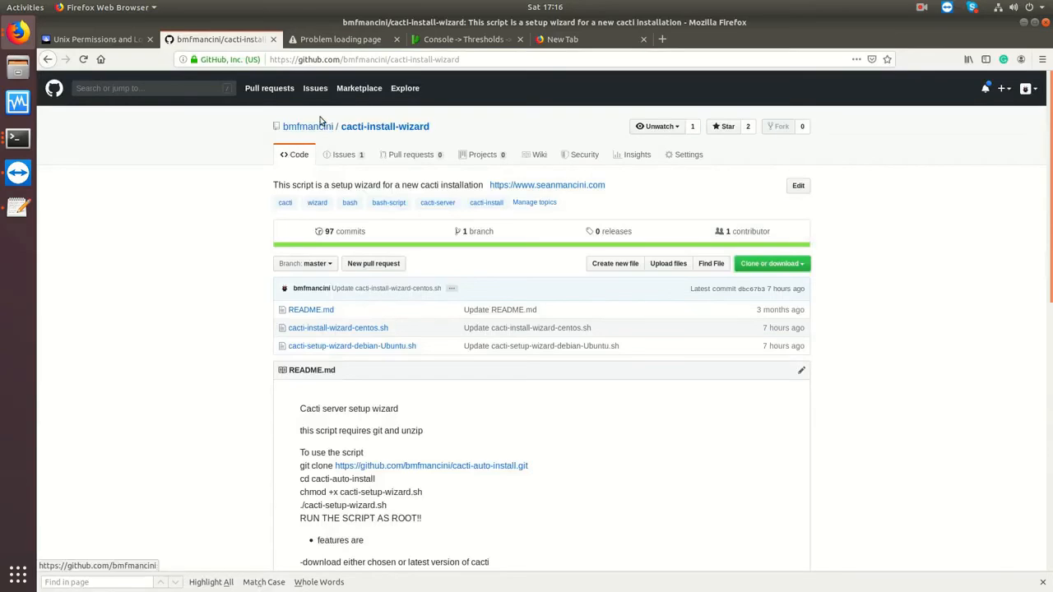
left_click(321, 125)
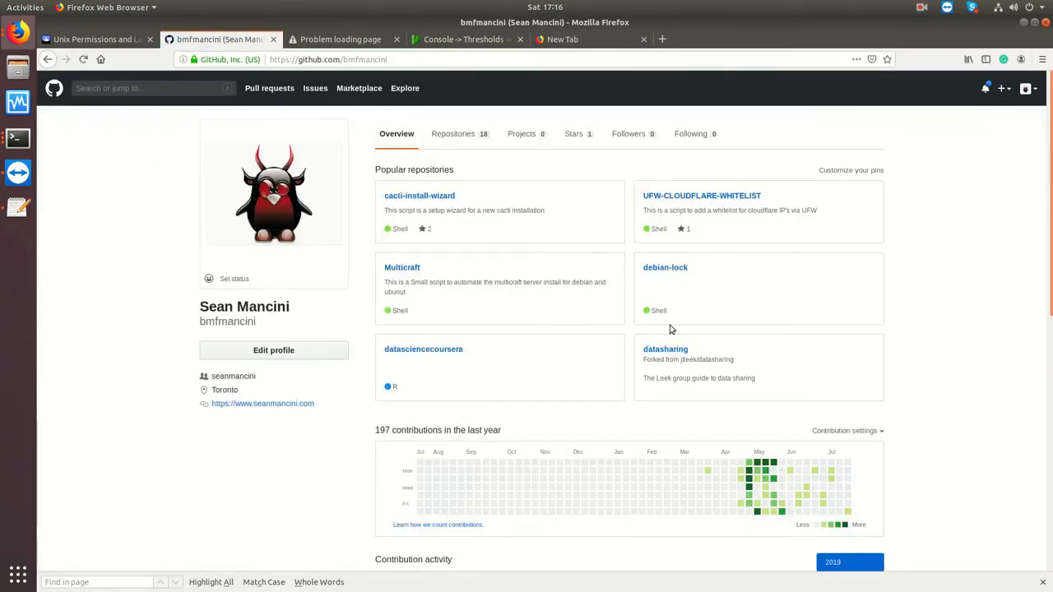
left_click(467, 144)
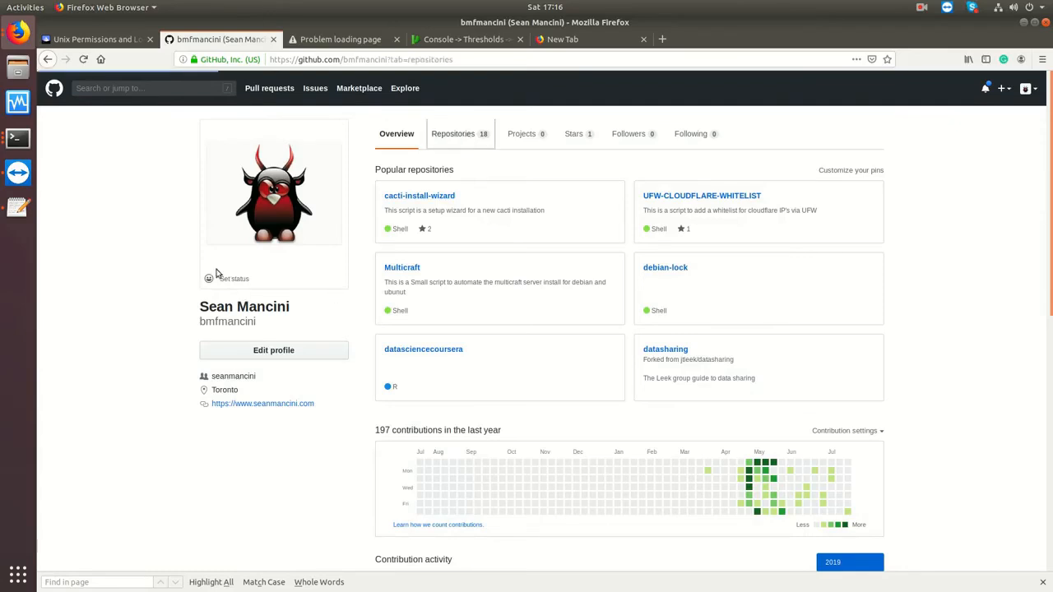
scroll(536, 296, "down", 5)
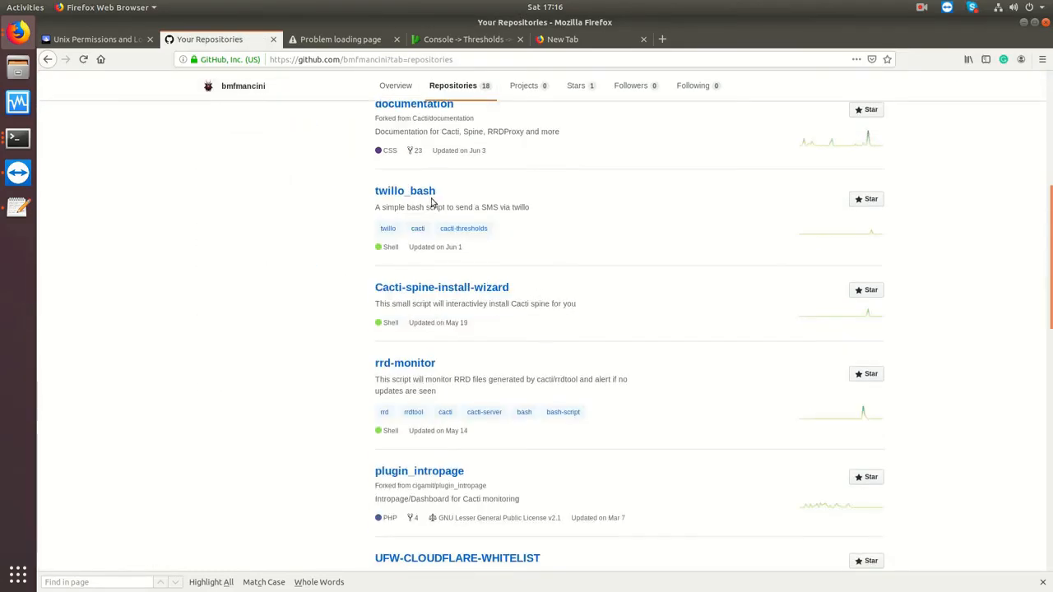
left_click(424, 193)
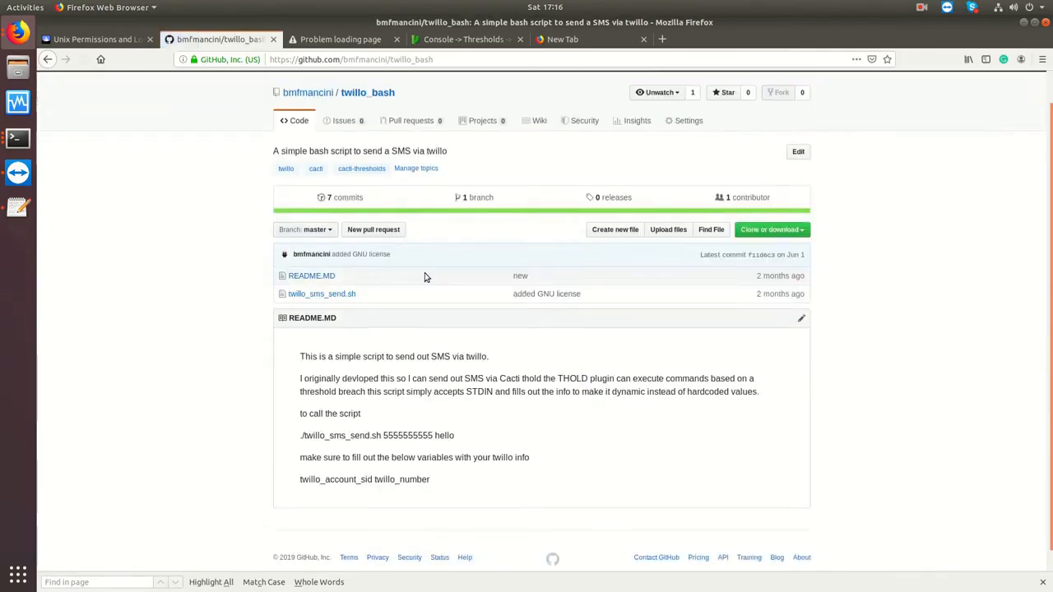
Step: Examine the account variables and curl function in the twillo_sms_send.sh script, and return to the ping threshold's edit page in Cacti
left_click(336, 275)
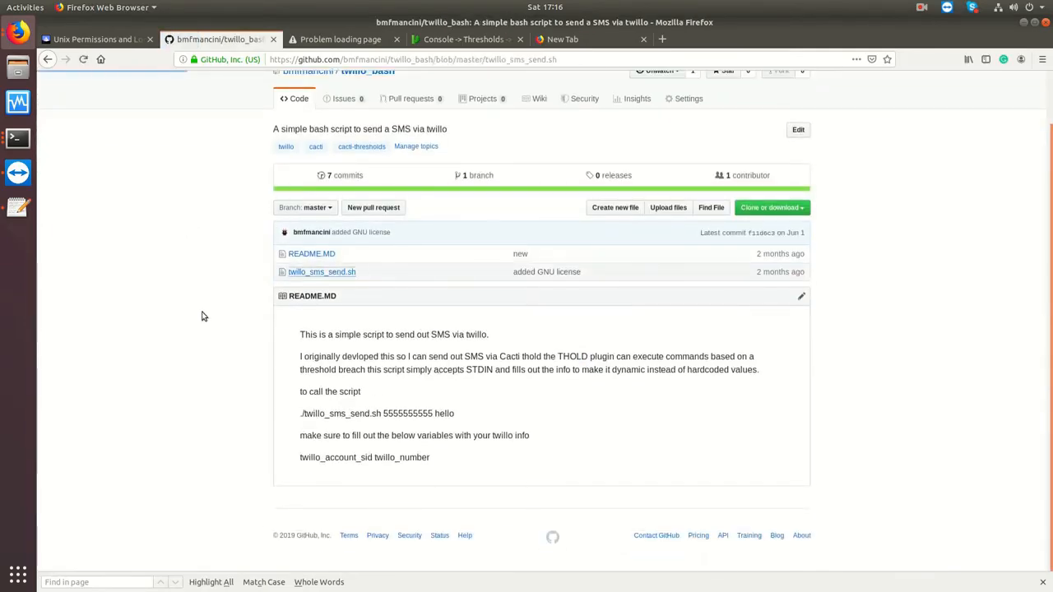
scroll(440, 425, "down", 4)
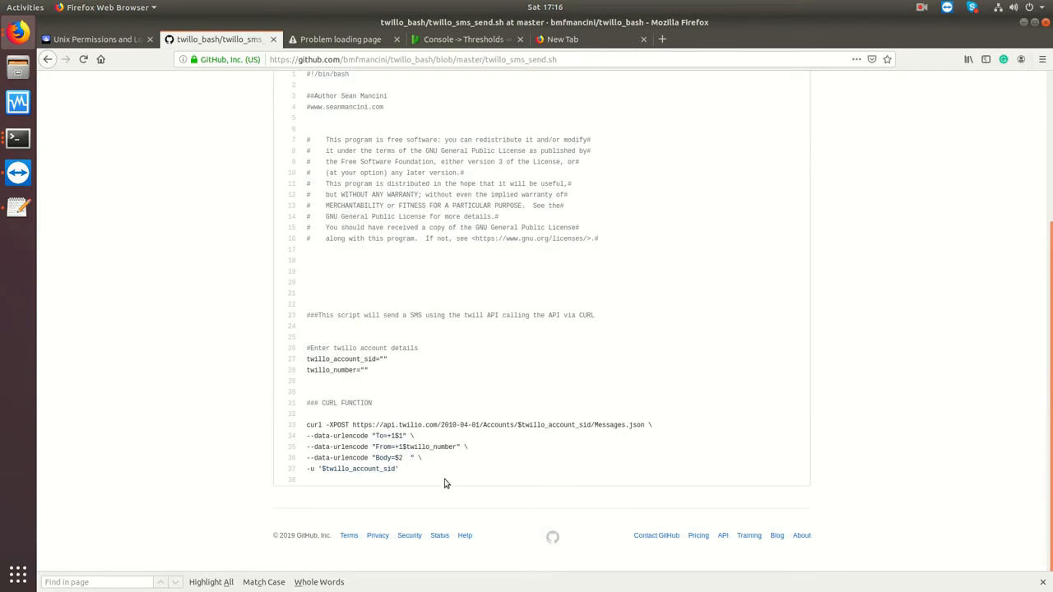
left_click_drag(411, 475, 301, 308)
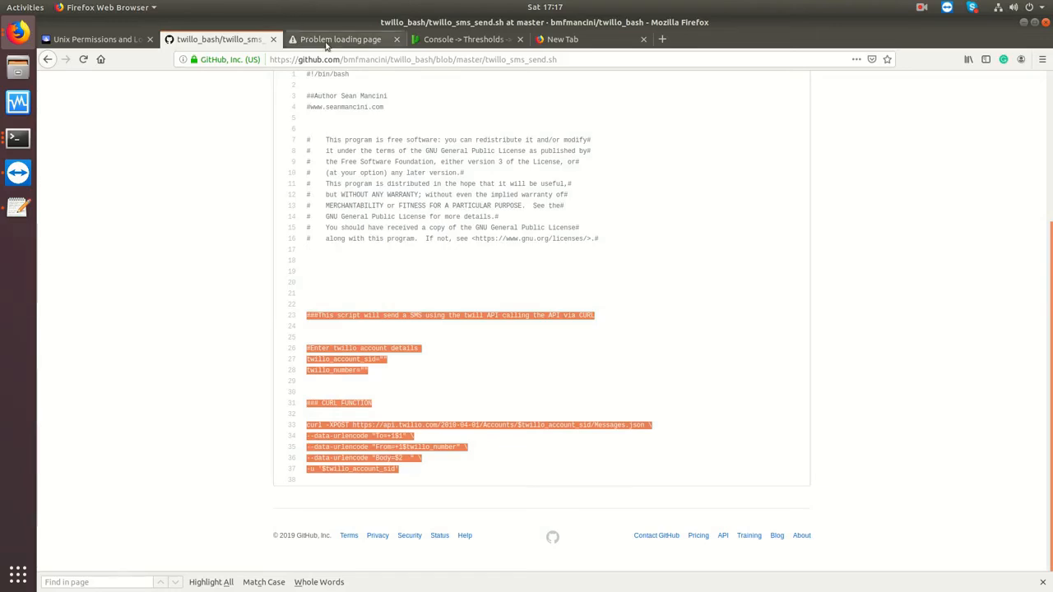
left_click(453, 39)
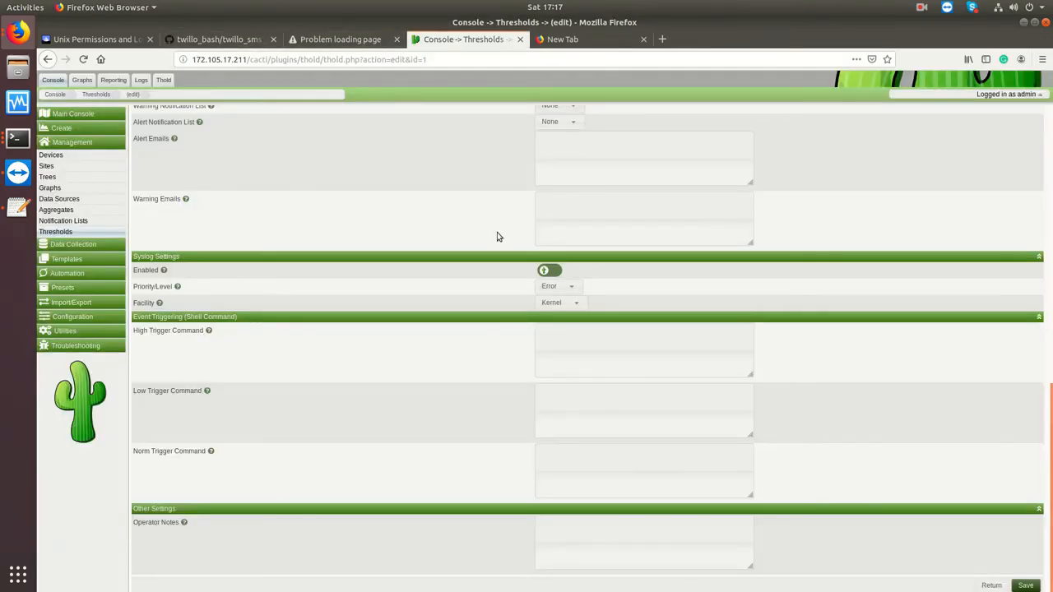
Step: Review the ping threshold's notification fields and the help text for its High Trigger Command
scroll(404, 185, "up", 2)
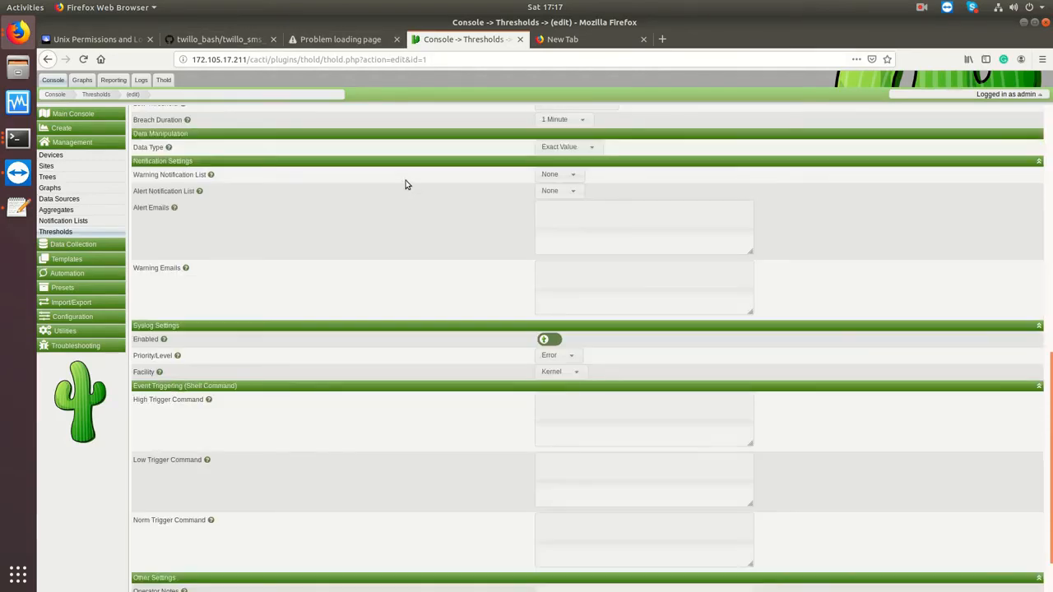
left_click(536, 228)
scroll(246, 279, "down", 1)
mouse_move(209, 379)
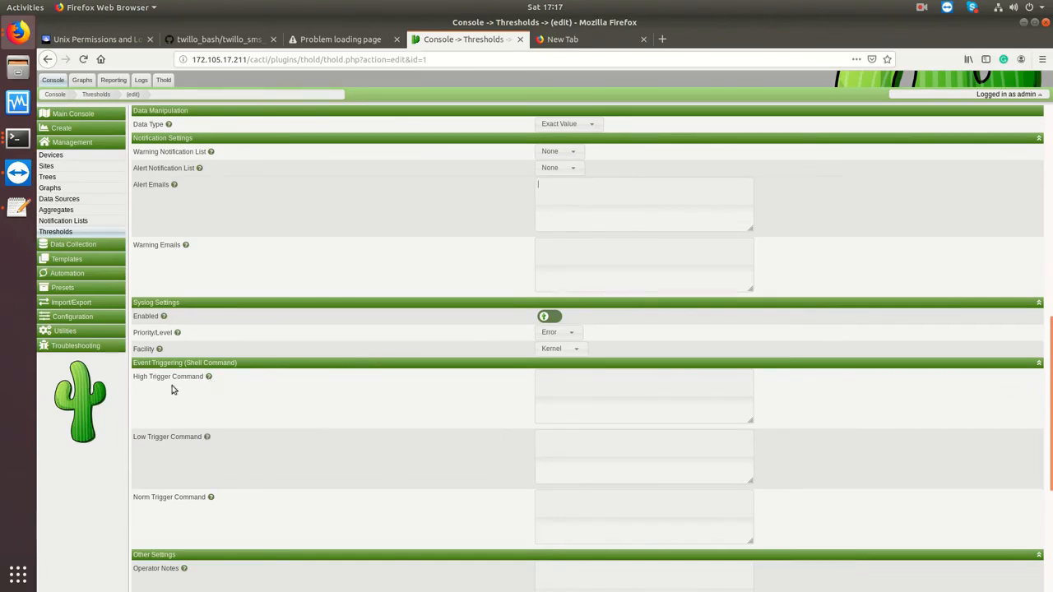
left_click_drag(145, 378, 181, 379)
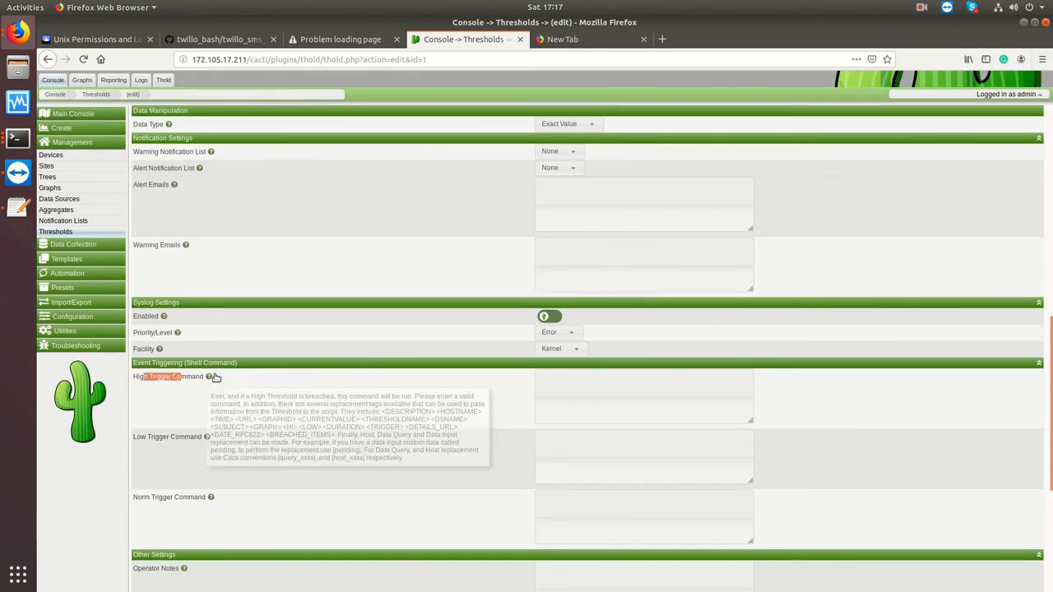
left_click(599, 385)
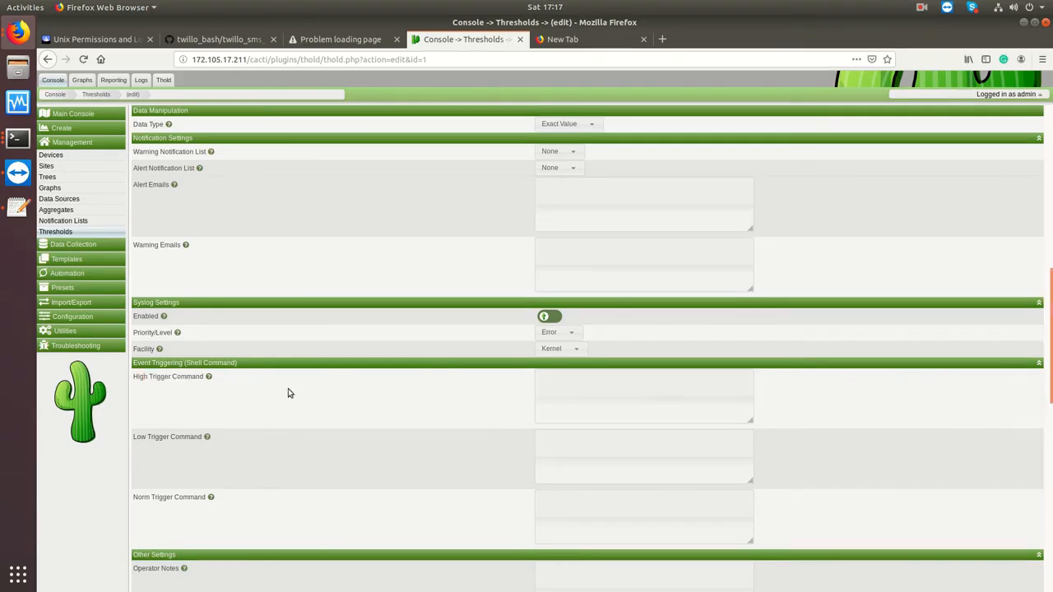
Step: Revisit the twillo_sms_send.sh script on GitHub, and compare it with the Event Triggering command fields of the ping threshold in Cacti
left_click(222, 39)
left_click(485, 344)
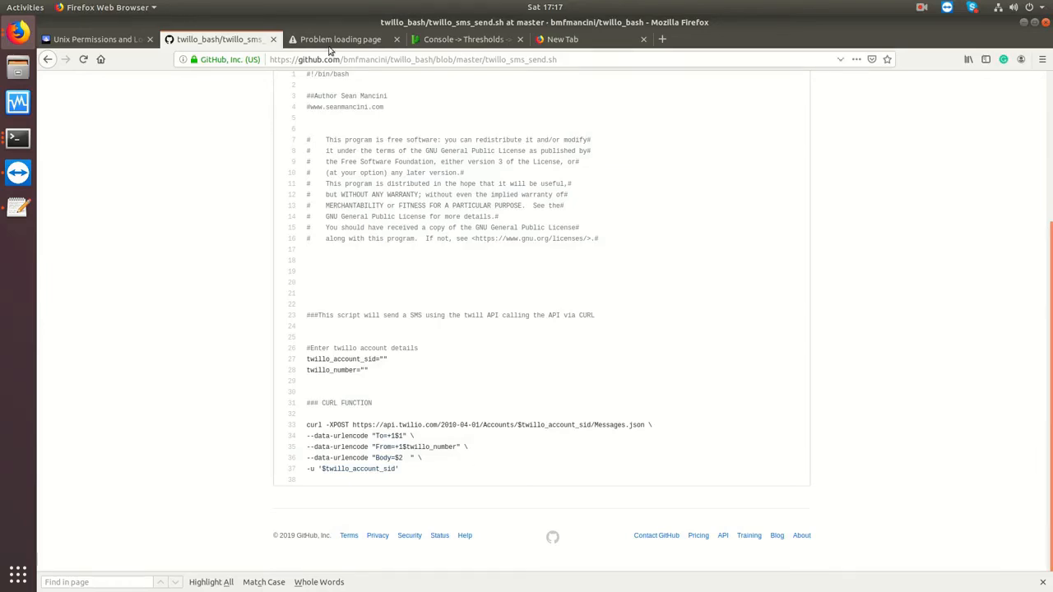
left_click(440, 43)
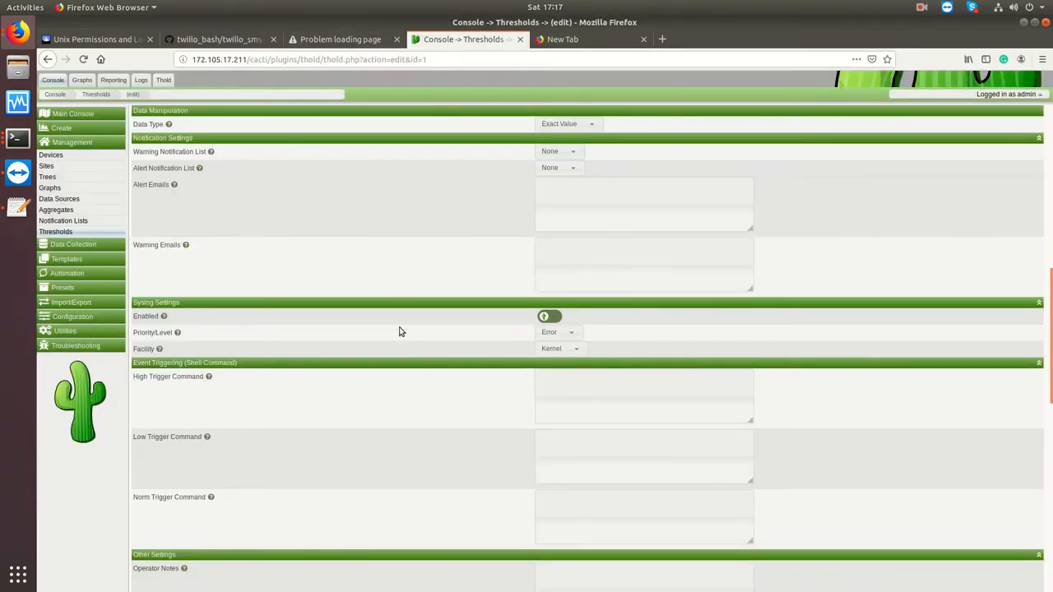
scroll(398, 333, "down", 2)
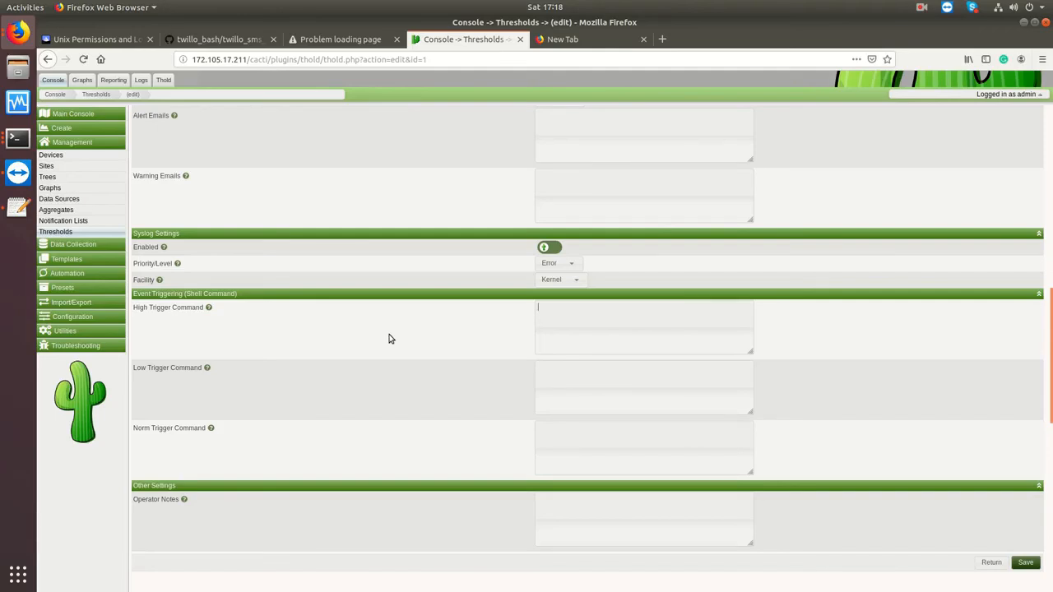
scroll(369, 417, "up", 1)
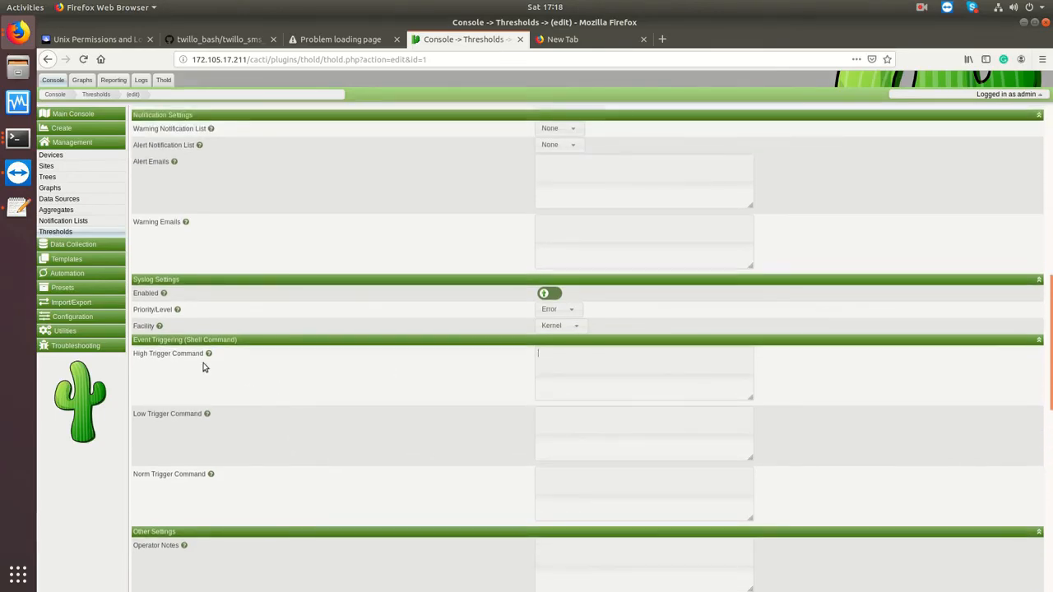
scroll(278, 434, "down", 2)
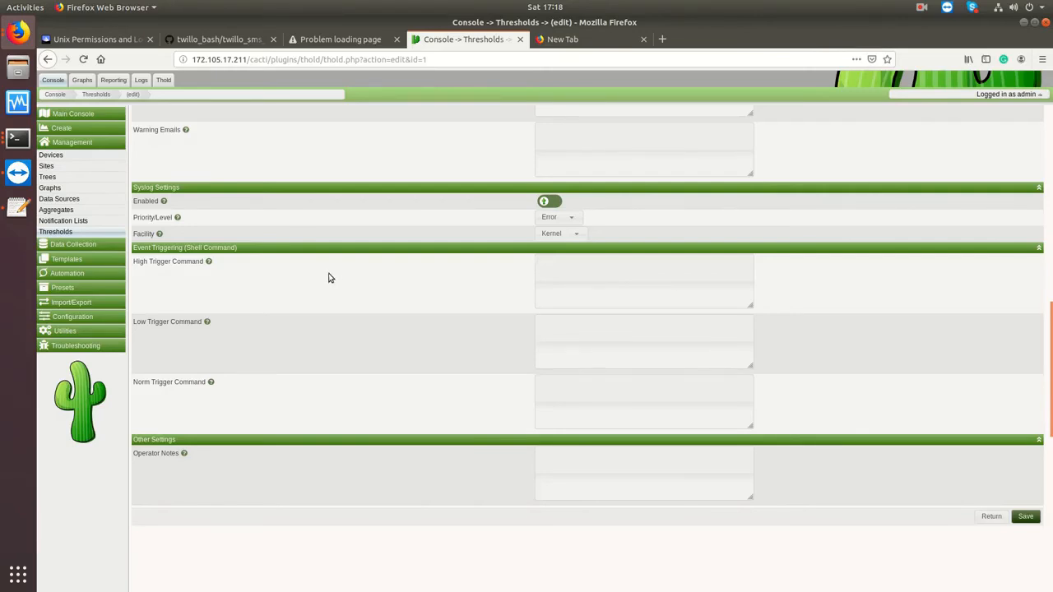
Step: Review the ping threshold's settings from the graph data and general settings through the alert limits and notification settings
scroll(384, 310, "up", 10)
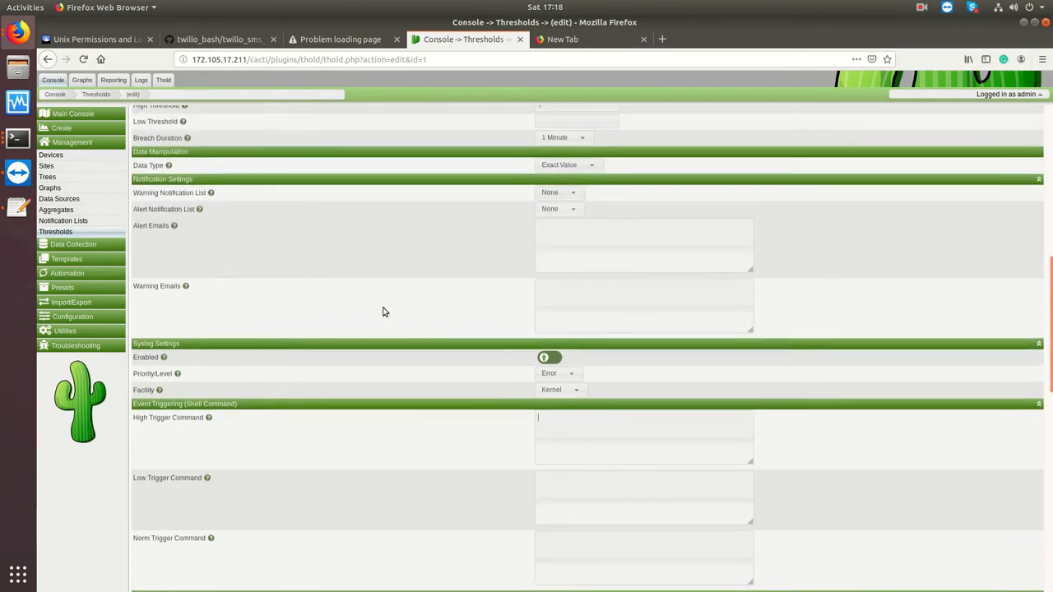
scroll(395, 311, "up", 5)
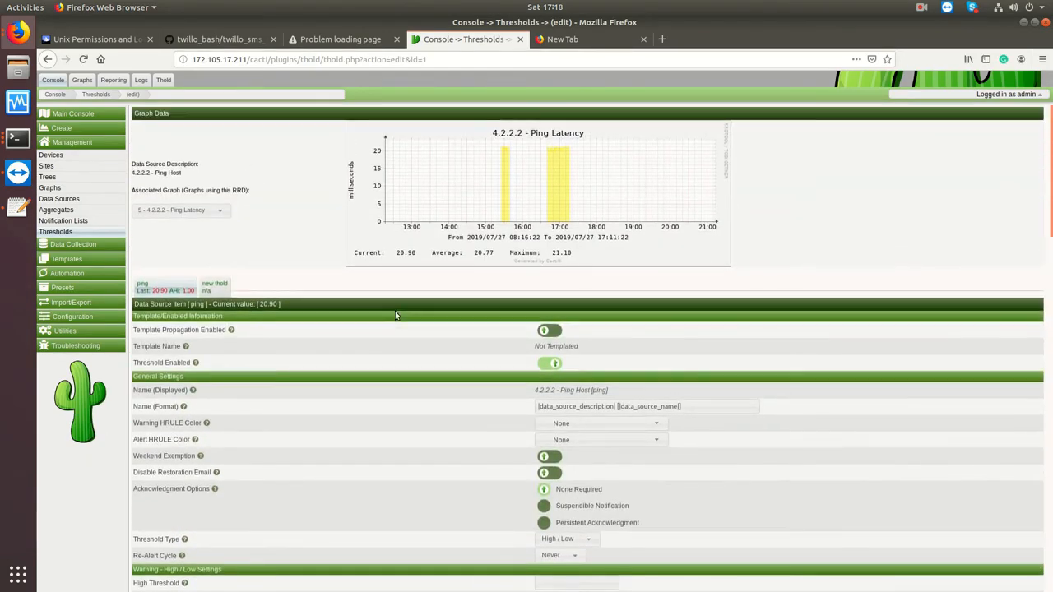
scroll(392, 317, "down", 6)
scroll(390, 318, "down", 2)
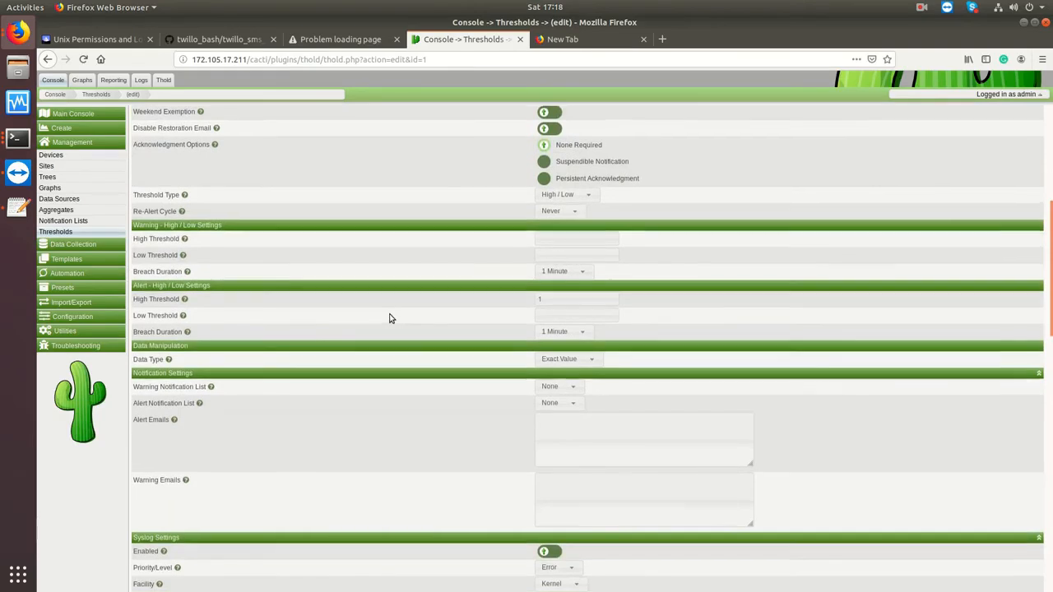
scroll(390, 318, "up", 2)
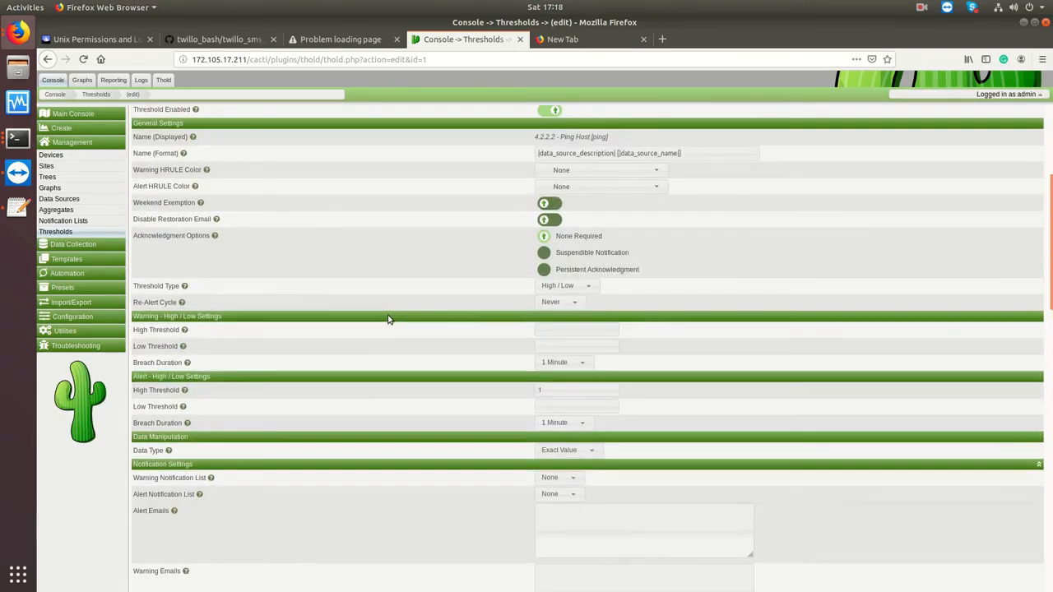
scroll(389, 319, "down", 2)
scroll(390, 319, "down", 3)
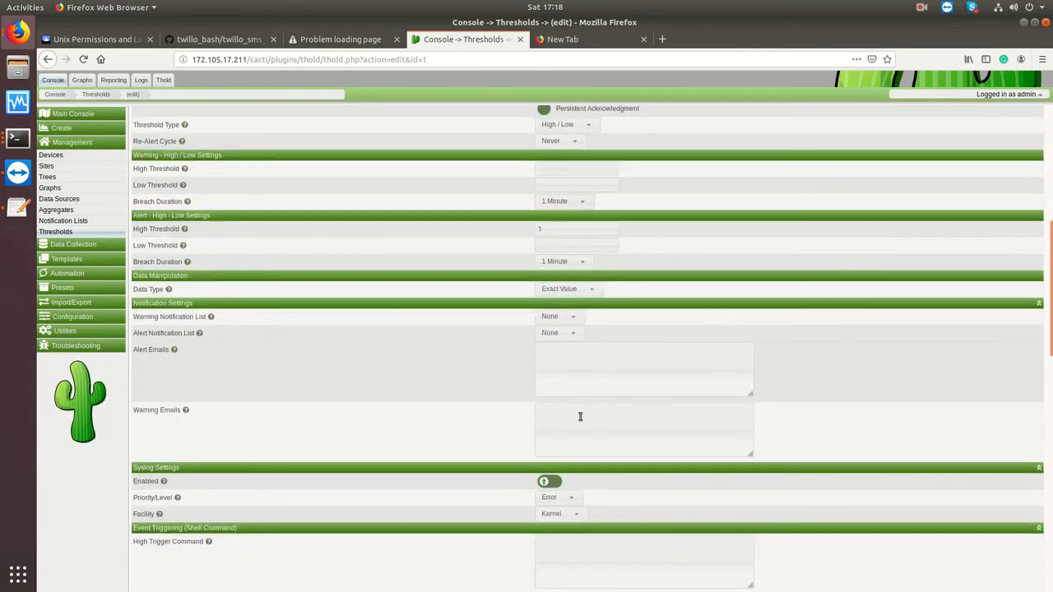
scroll(346, 358, "down", 1)
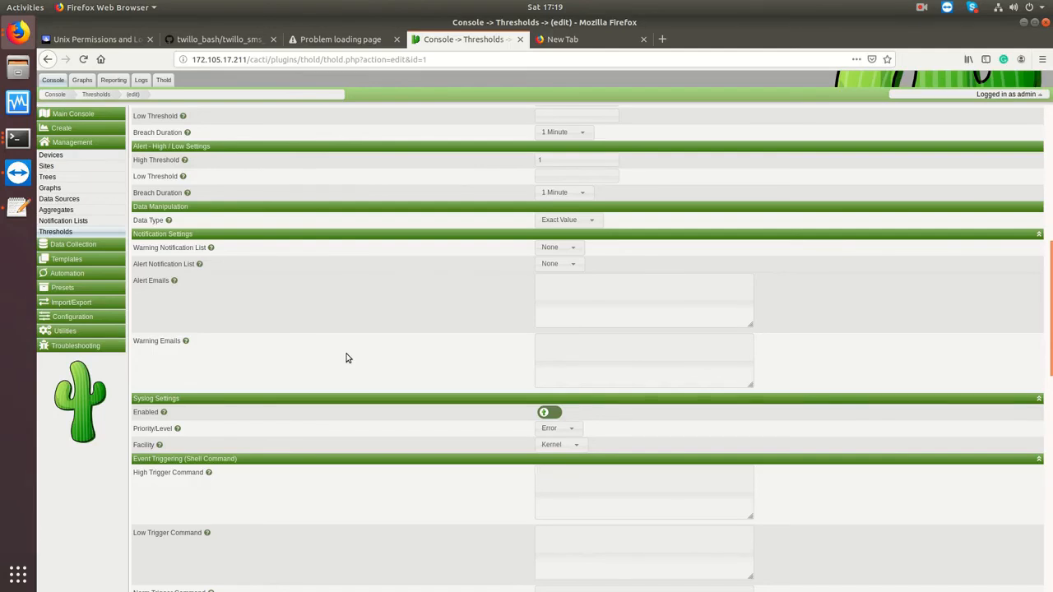
scroll(277, 235, "up", 8)
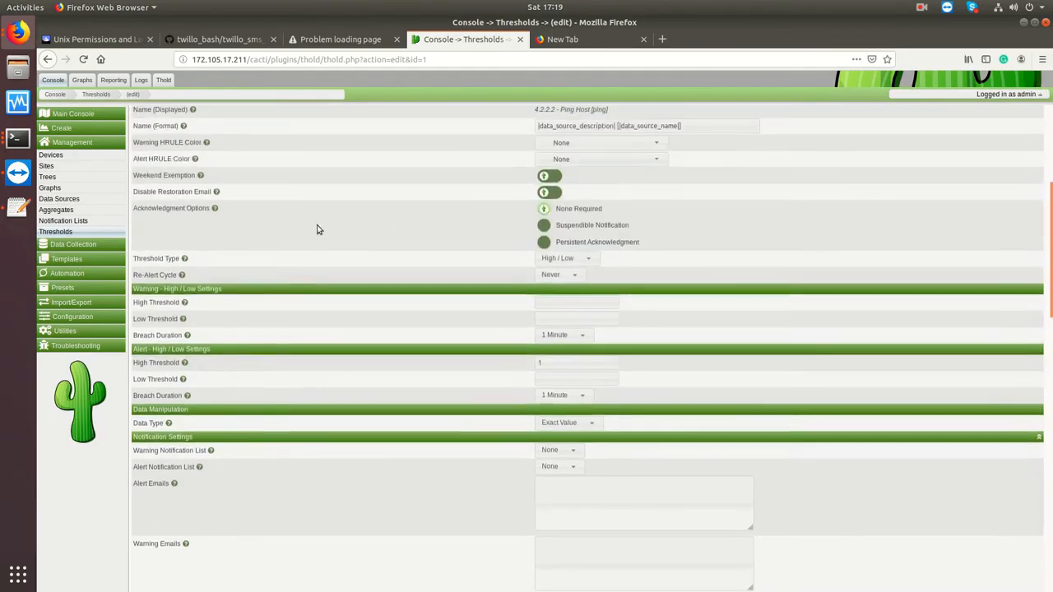
scroll(397, 232, "up", 2)
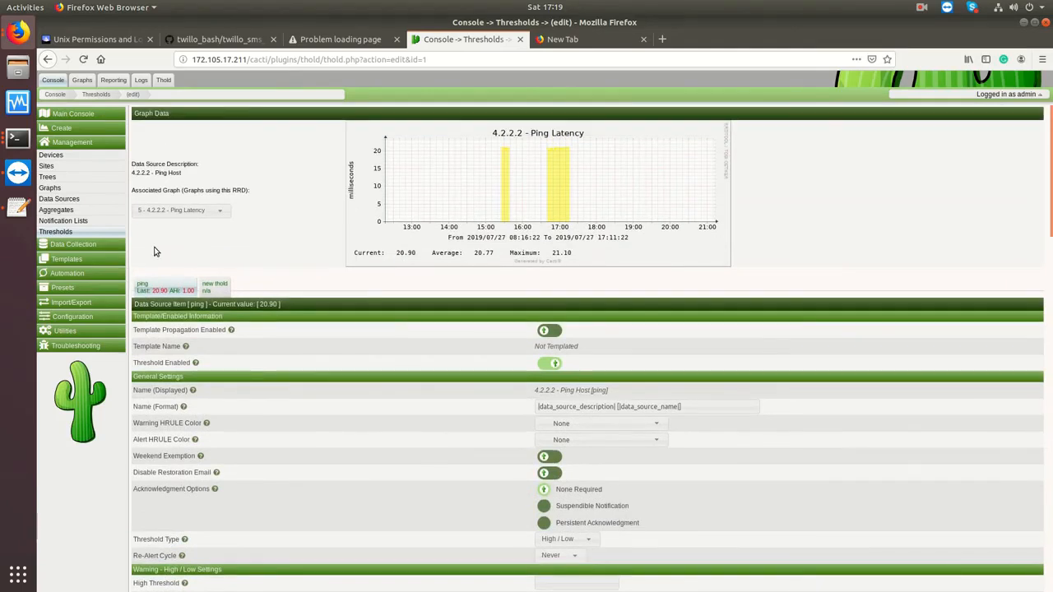
Step: Start a new notification list named IT_support
left_click(73, 223)
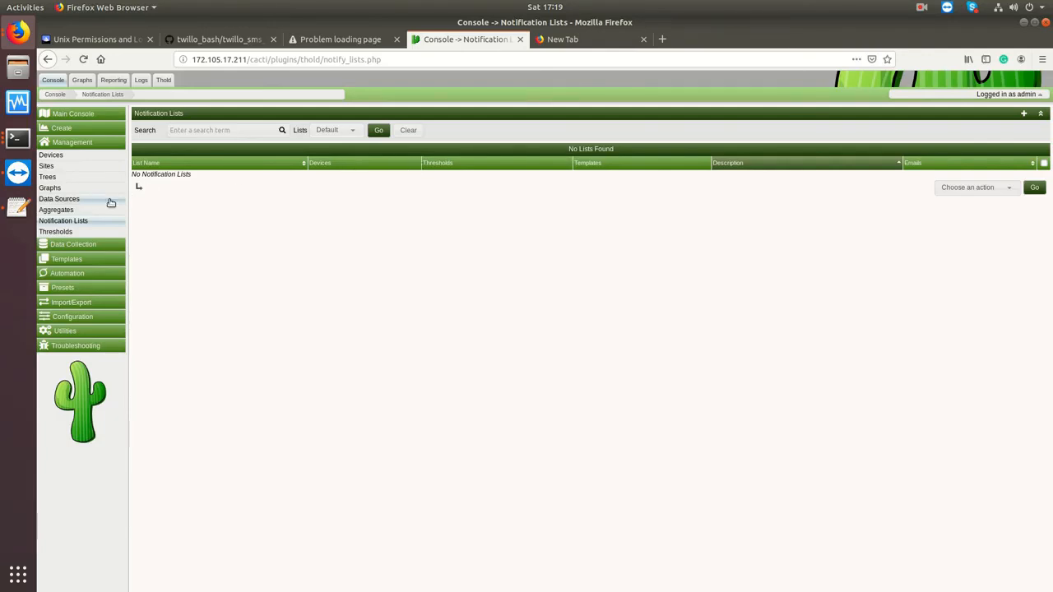
left_click(1025, 115)
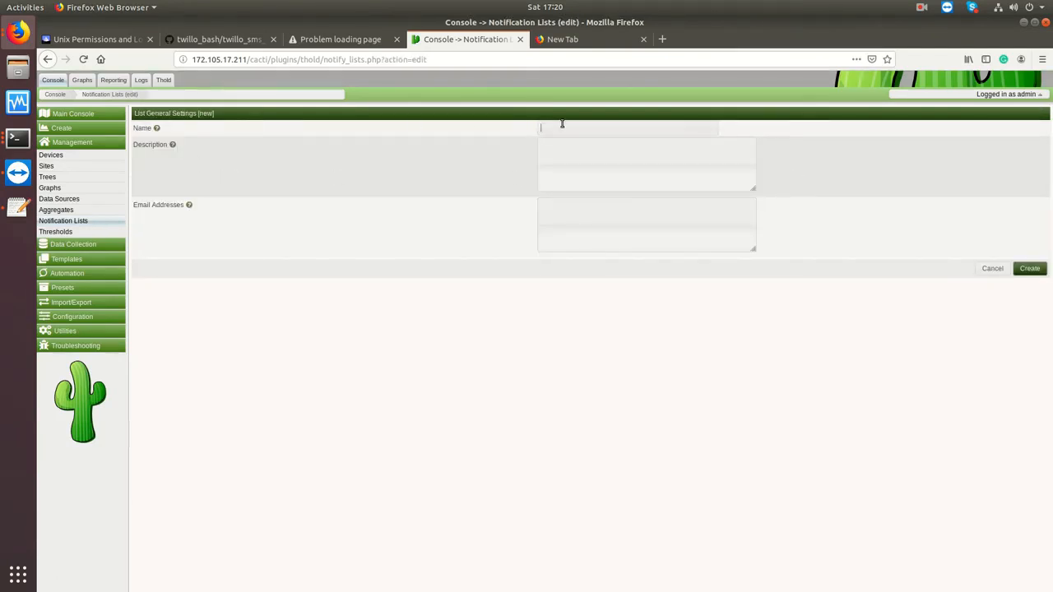
type("IT_support")
left_click(548, 129)
type("u")
key("BackSpace")
key("BackSpace")
key("BackSpace")
key("BackSpace")
key("BackSpace")
key("BackSpace")
type("support")
Step: Describe the list as "this is for the I.T depot", enter three comma-separated recipient e-mail addresses, and create it
left_click(585, 171)
type("this is for the f")
type(".T depa")
left_click(591, 211)
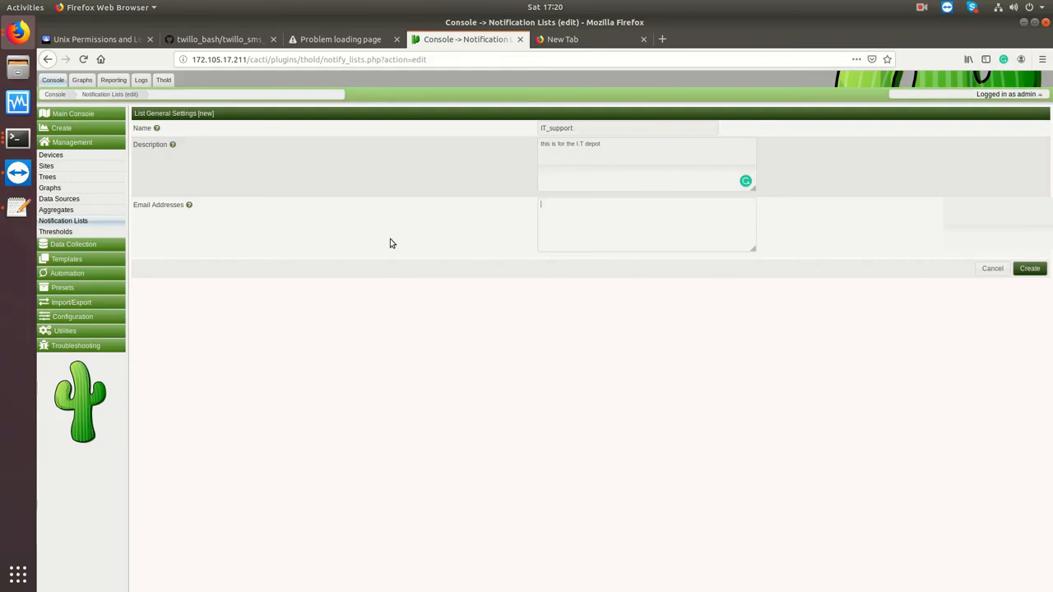
mouse_move(190, 207)
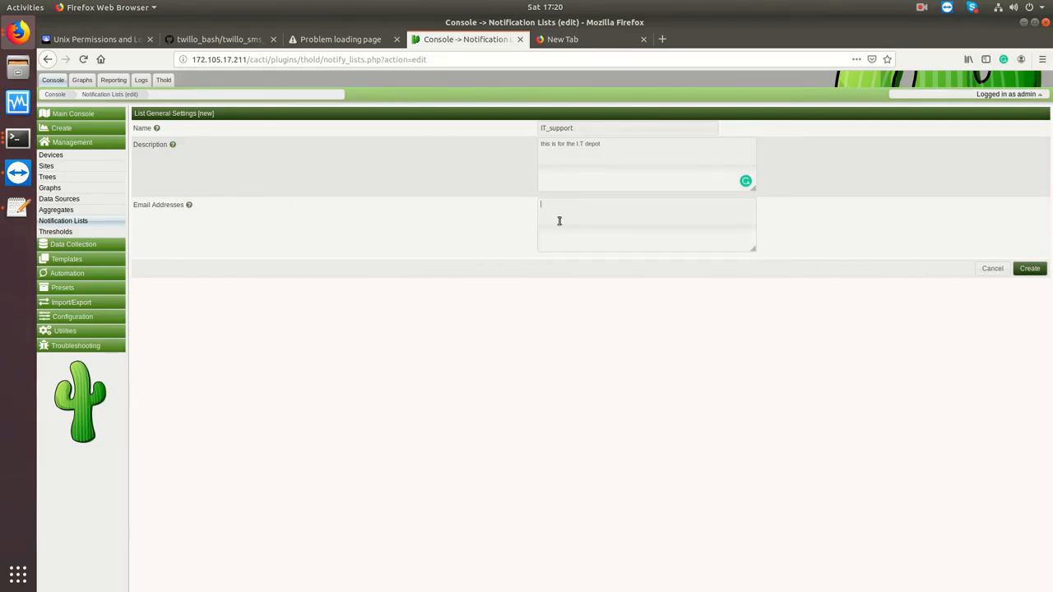
type("1@1.com,2@2.com,3@3.com")
left_click(1029, 268)
left_click(670, 360)
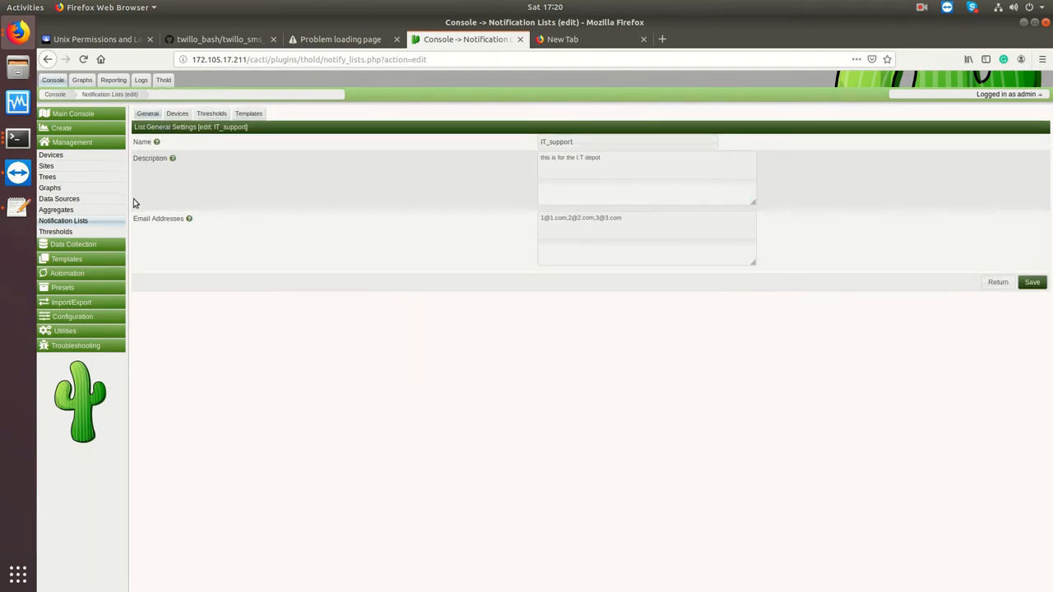
Step: Open the 4.2.2.2 ping threshold for editing and go to its Notification Settings
left_click(70, 232)
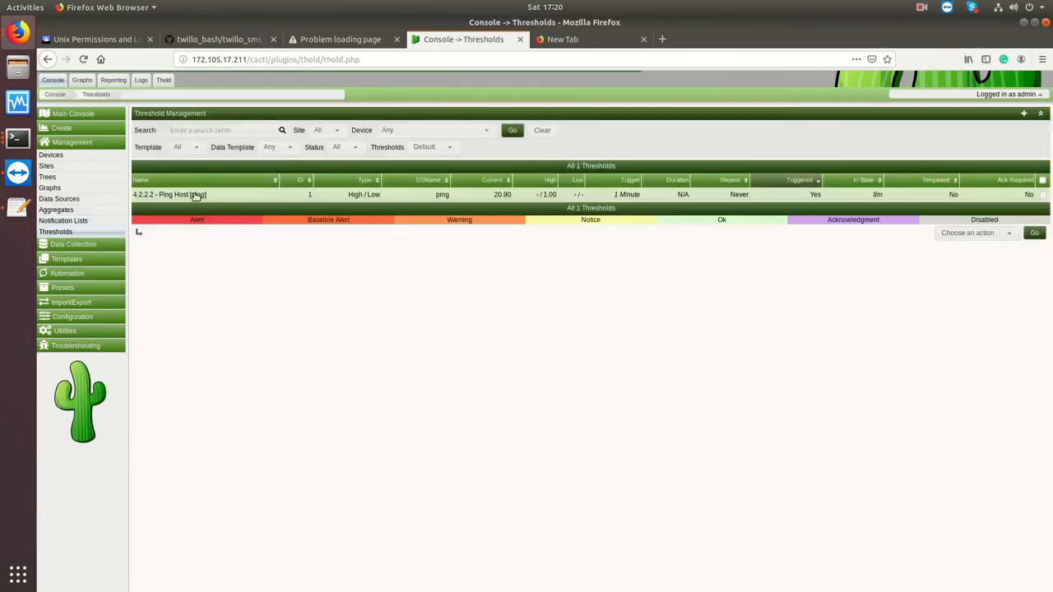
left_click(196, 195)
scroll(584, 363, "down", 2)
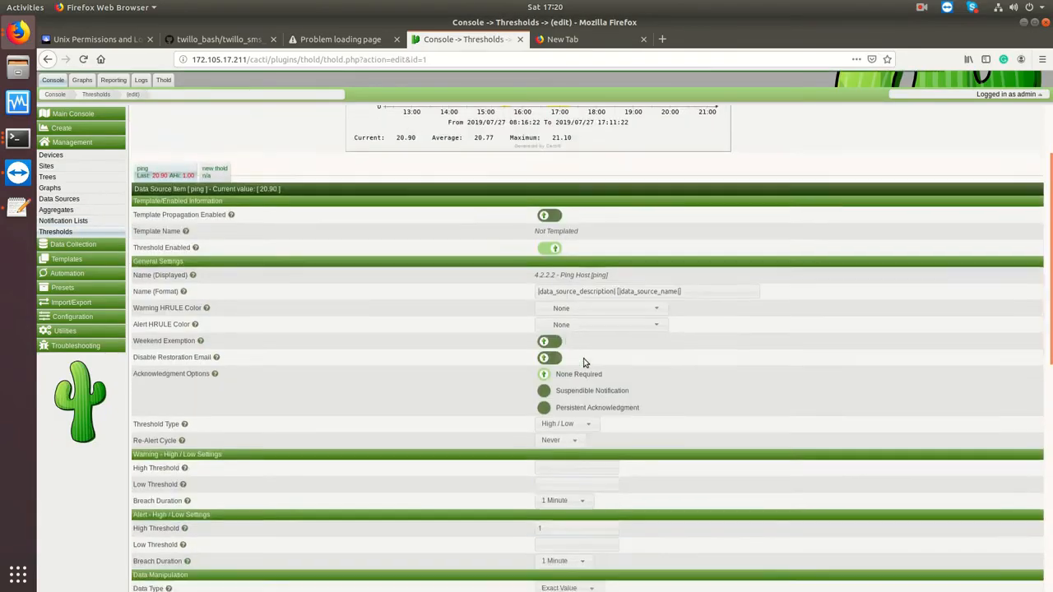
scroll(584, 363, "down", 10)
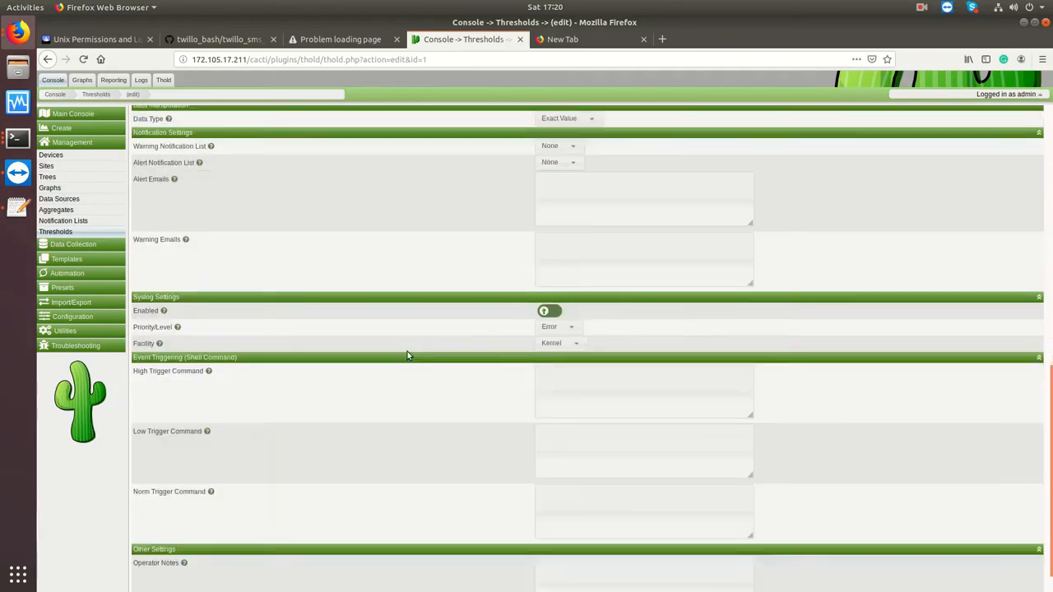
scroll(445, 349, "up", 4)
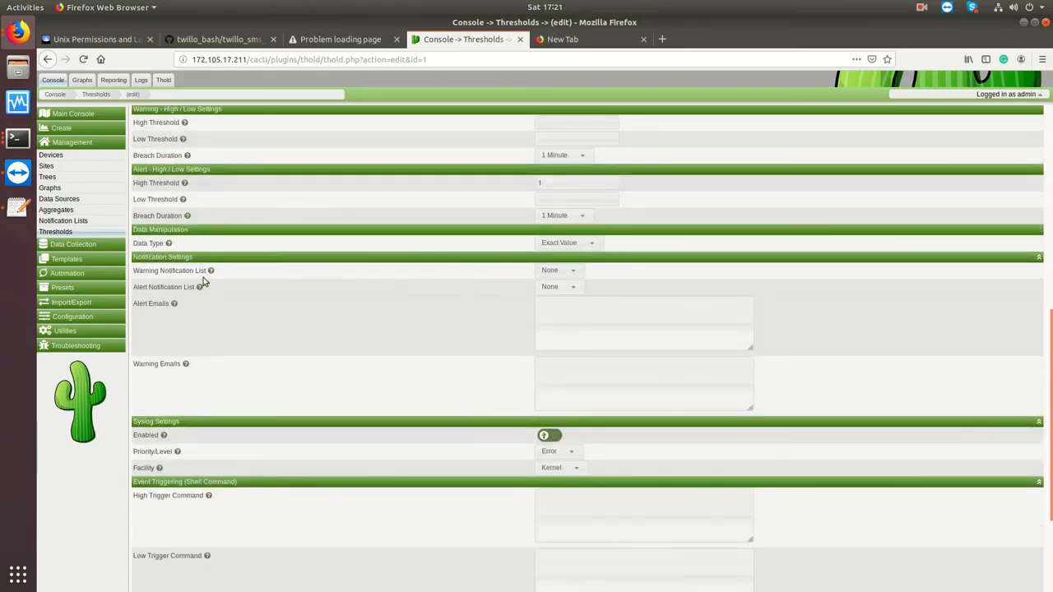
Step: Set both the Warning and Alert Notification Lists of the ping threshold to IT_support and save the threshold
left_click(557, 270)
left_click(561, 293)
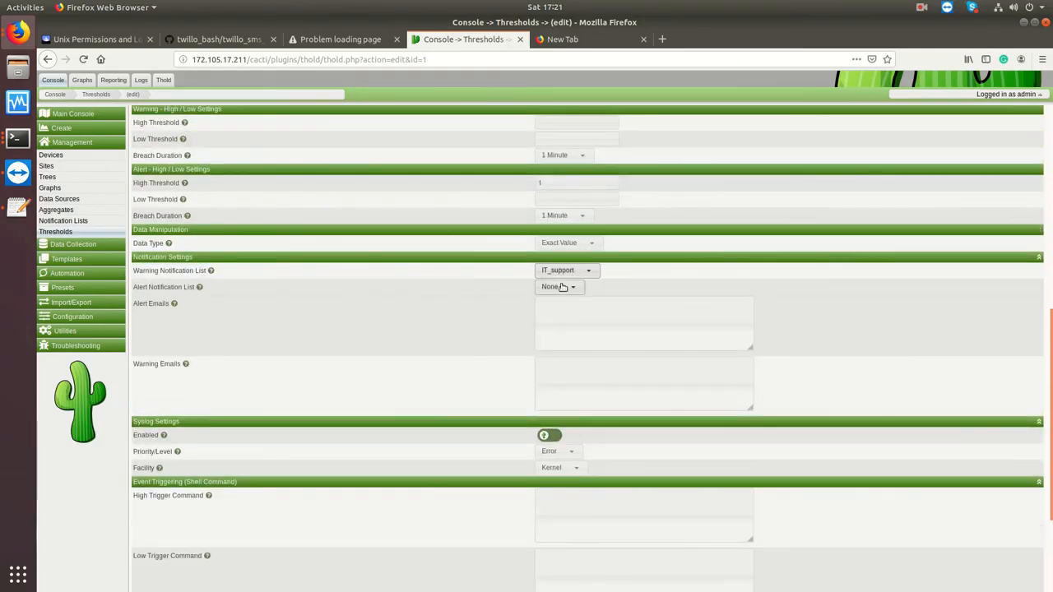
left_click(563, 286)
left_click(567, 311)
scroll(905, 400, "down", 4)
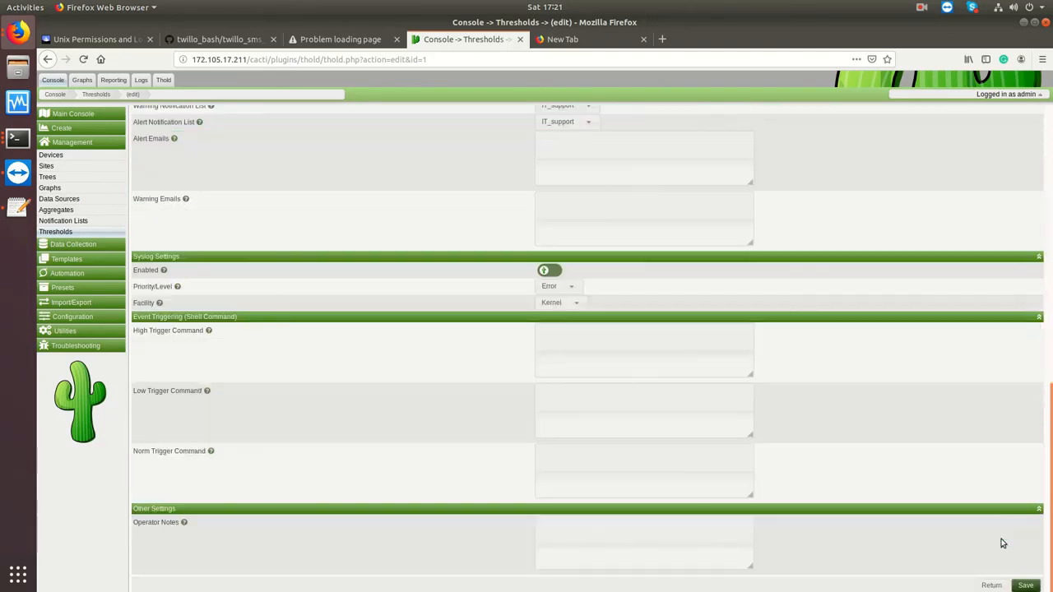
left_click(1025, 585)
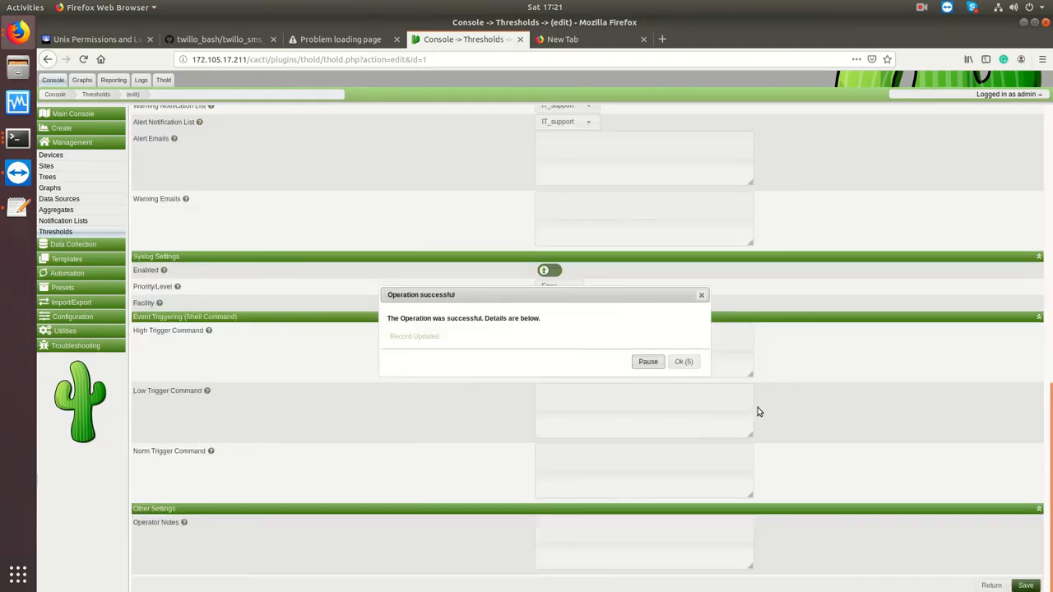
left_click(685, 361)
scroll(329, 302, "up", 3)
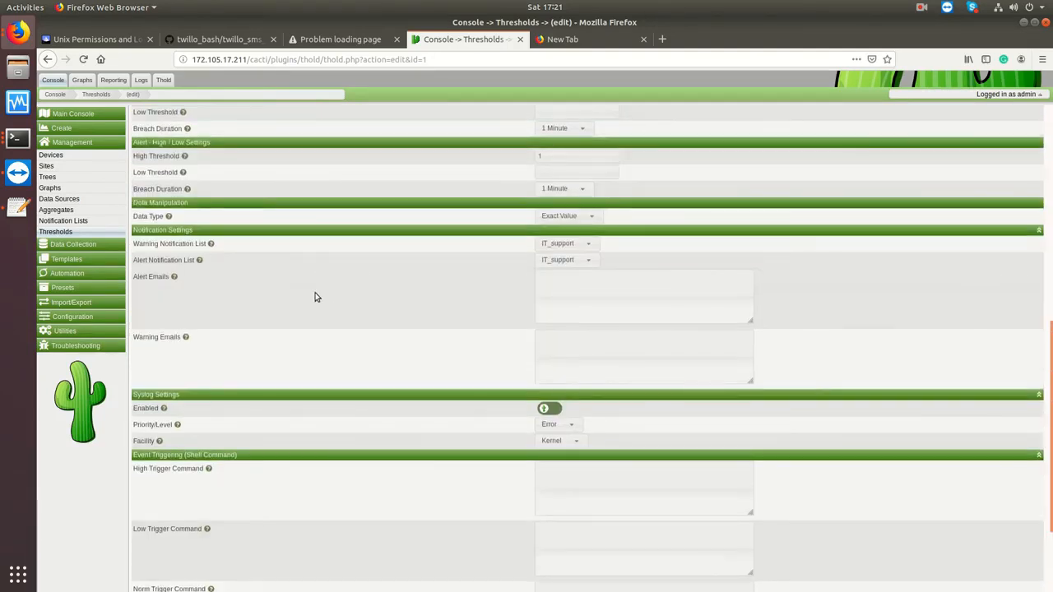
scroll(271, 255, "down", 1)
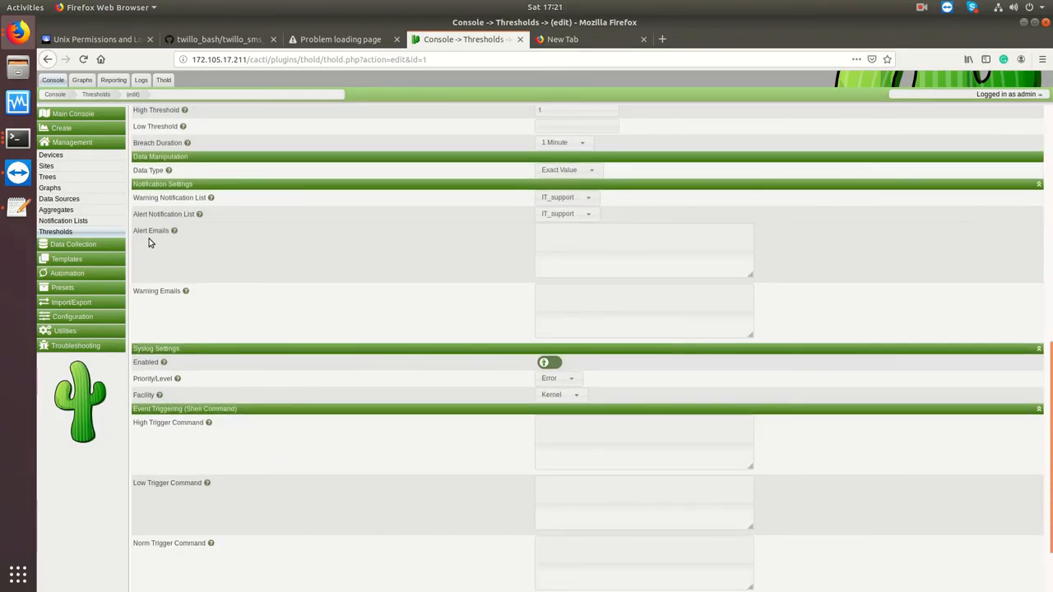
Step: Open the IT_support notification list and examine its associated devices, associated templates and general settings
left_click(65, 221)
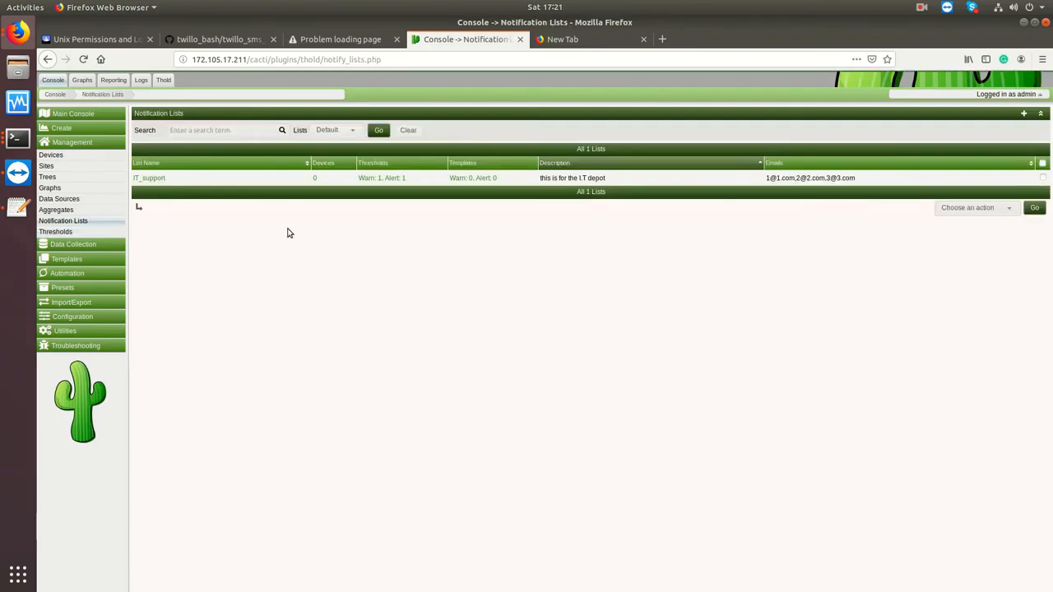
left_click(156, 178)
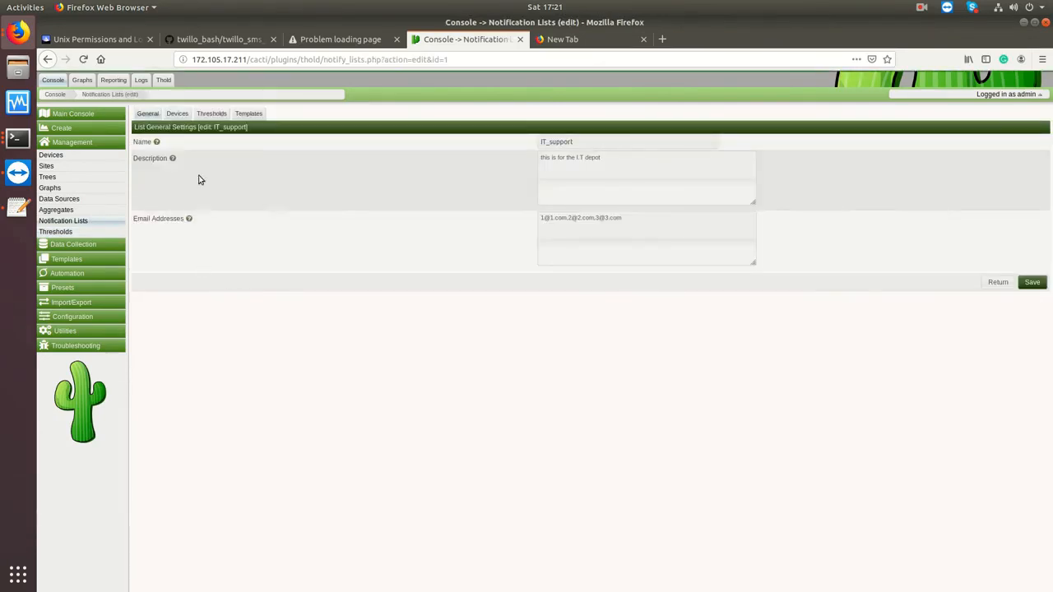
left_click(177, 114)
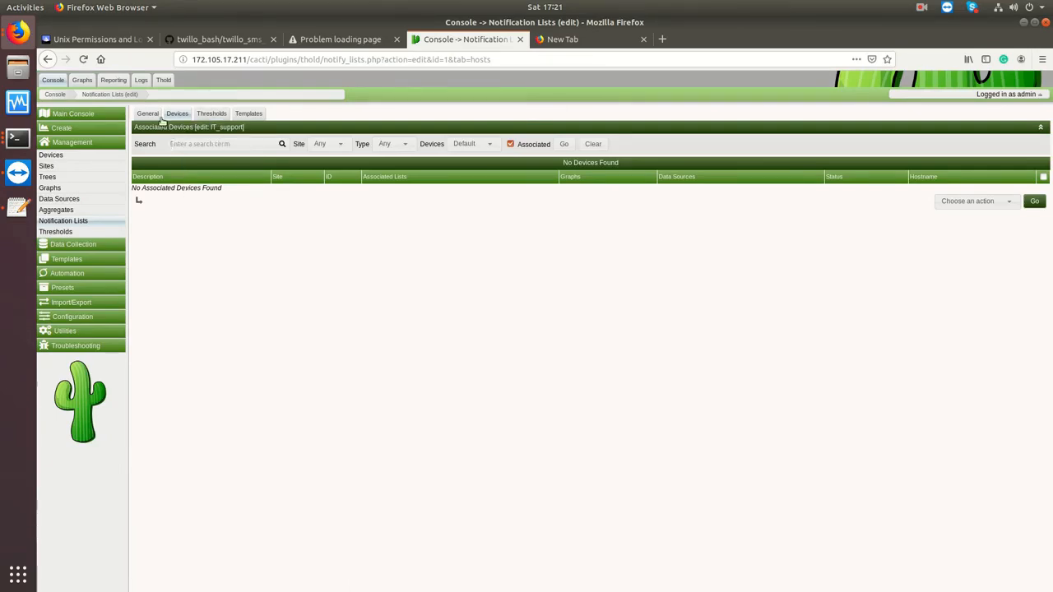
left_click(153, 114)
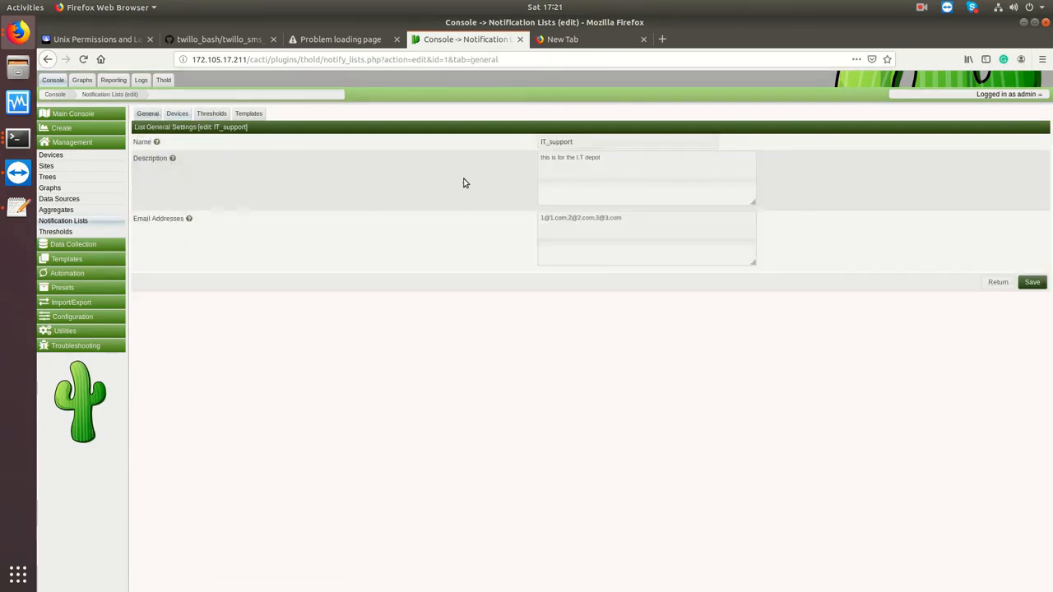
left_click(247, 113)
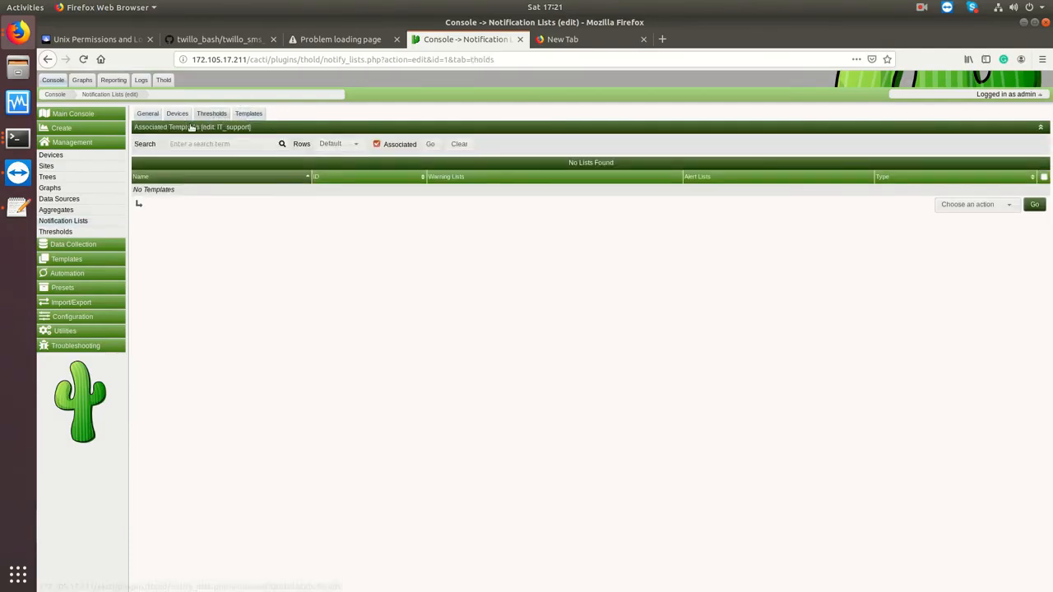
left_click(179, 114)
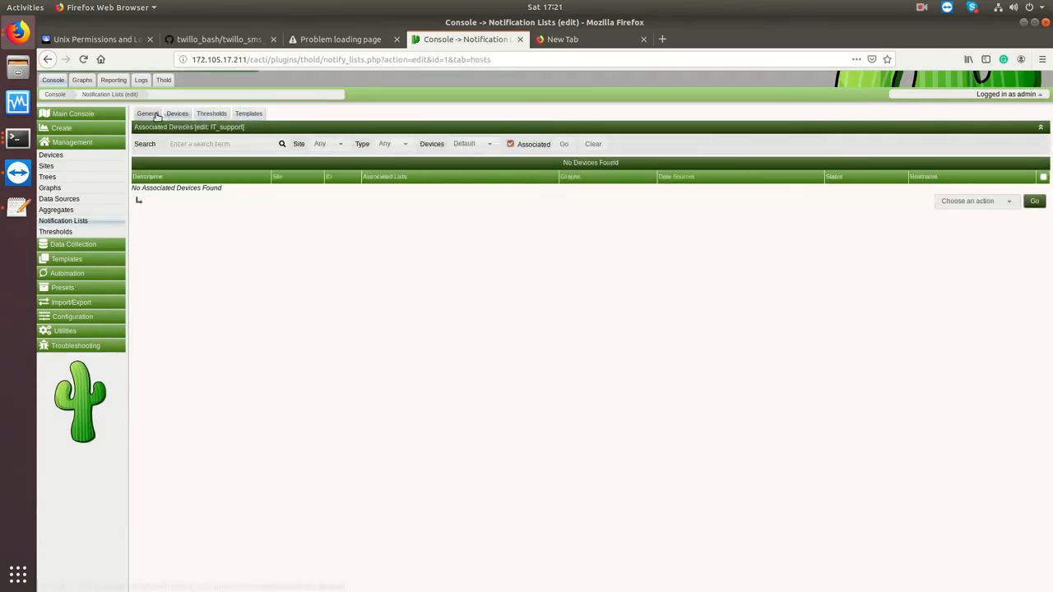
left_click(153, 114)
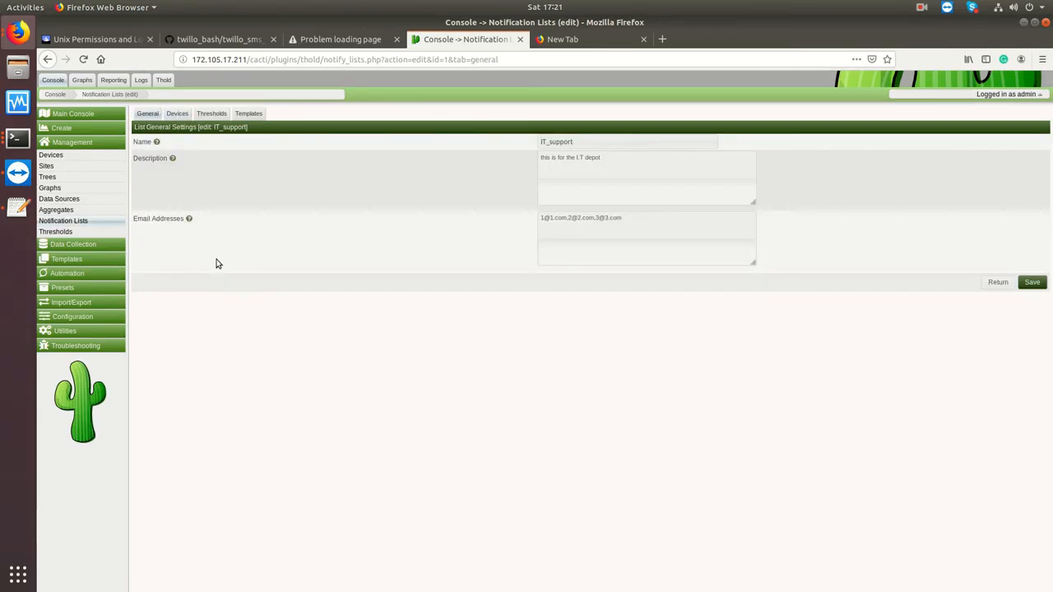